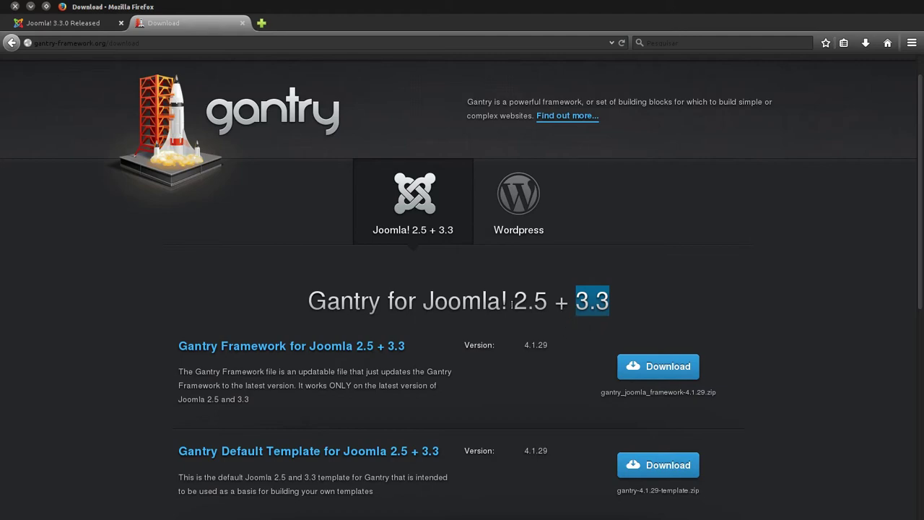
Step: Download gantry-4.1.29-bundle.zip, the Gantry Template Bundle for Joomla 2.5 + 3.3, from Firefox
{"action": "left_click_drag", "start_coordinate": [511, 304], "coordinate": [612, 306]}
{"action": "left_click", "coordinate": [77, 23]}
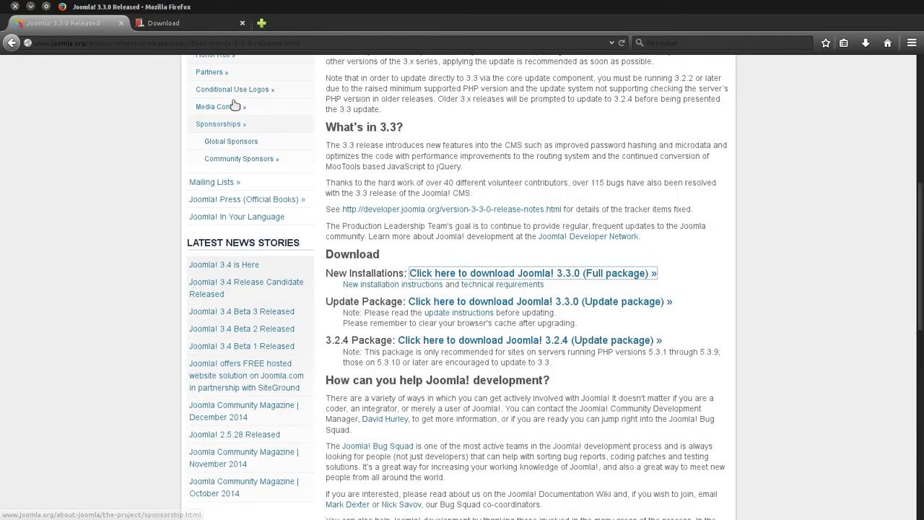
{"action": "left_click", "coordinate": [174, 23]}
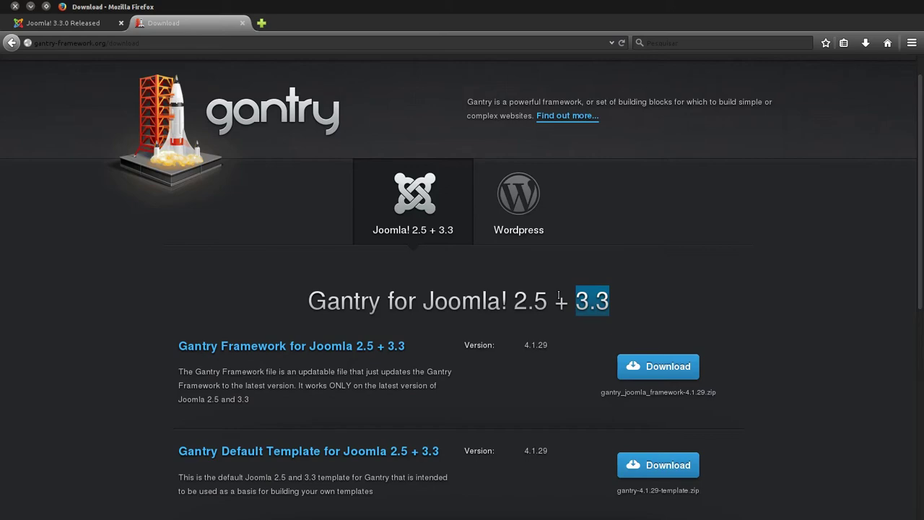
{"action": "scroll", "coordinate": [554, 294], "scroll_direction": "down", "scroll_amount": 3}
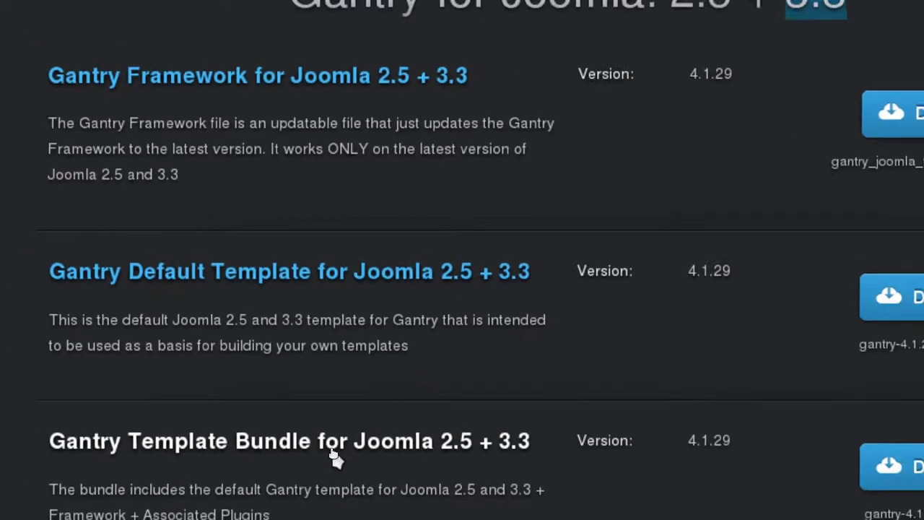
{"action": "left_click", "coordinate": [653, 457]}
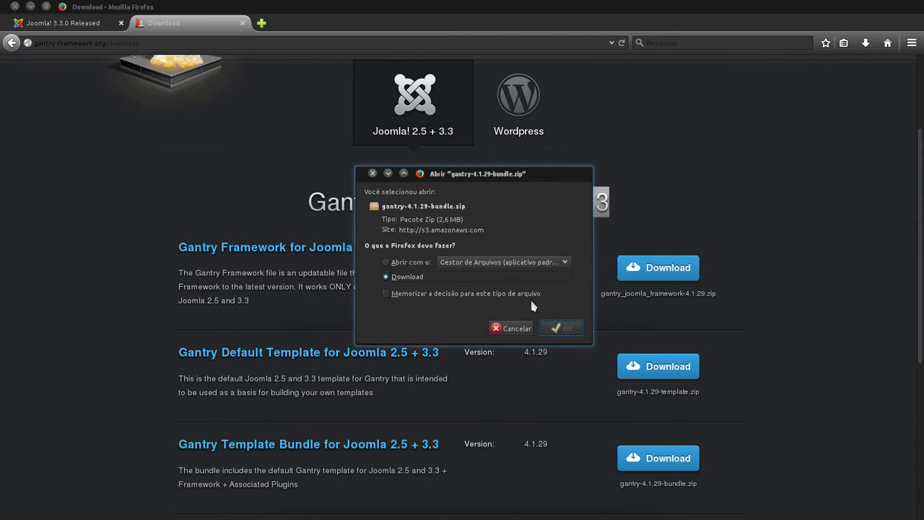
{"action": "left_click", "coordinate": [372, 175]}
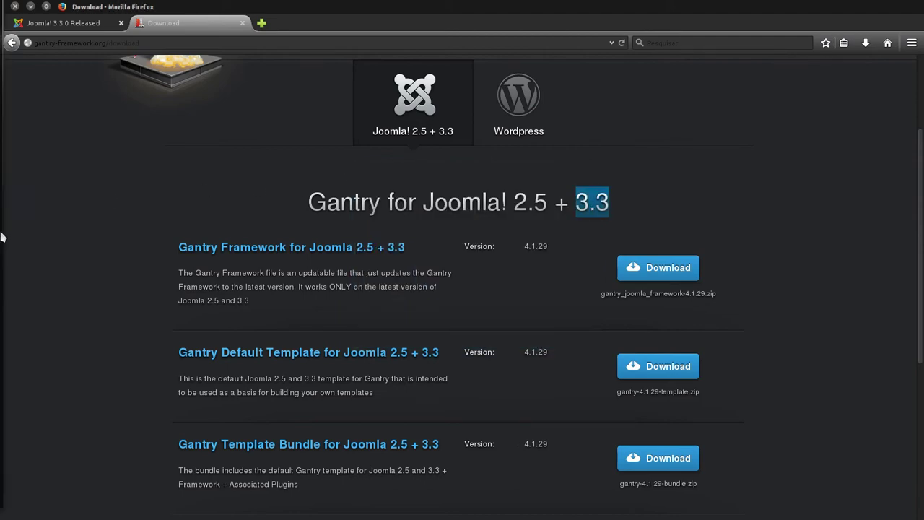
{"action": "left_click", "coordinate": [15, 160]}
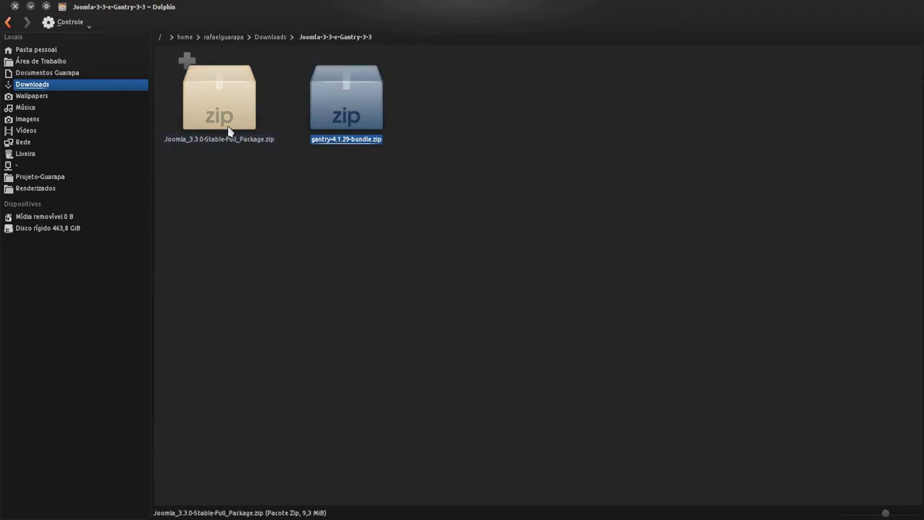
Step: Extract Joomla_3.3.0-Stable-Full_Package.zip with Extrair arquivo aqui and shrink the icon view
{"action": "left_click", "coordinate": [206, 130]}
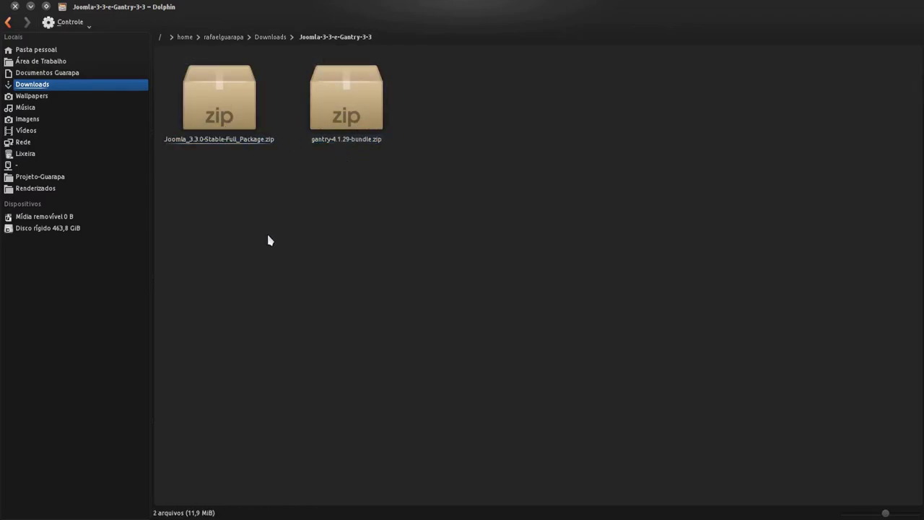
{"action": "right_click", "coordinate": [222, 124]}
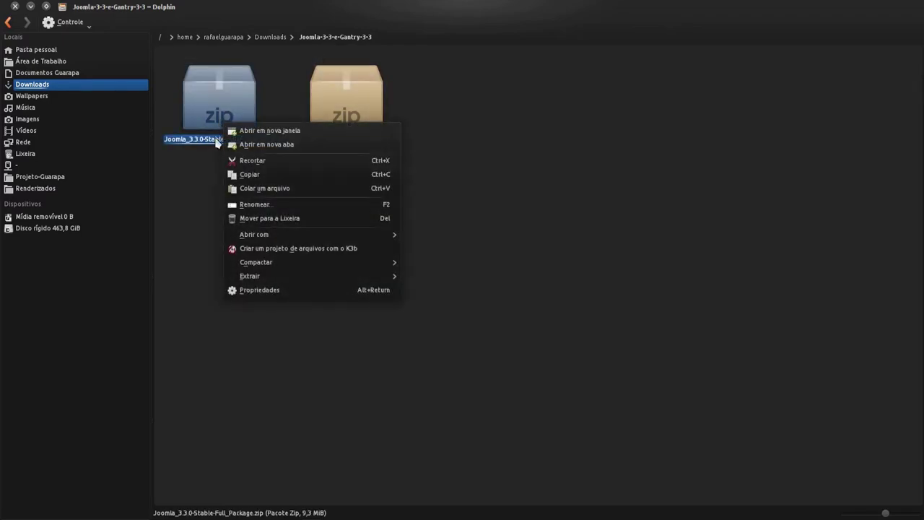
{"action": "mouse_move", "coordinate": [347, 280]}
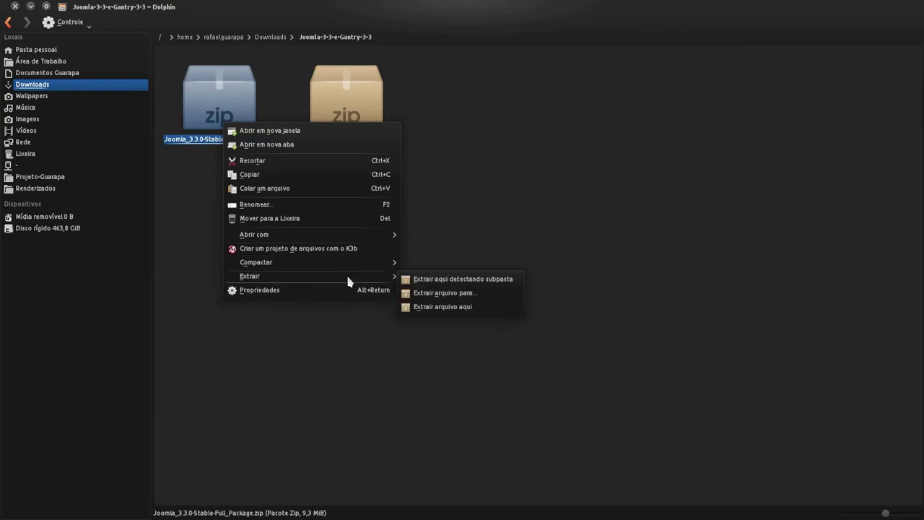
{"action": "left_click", "coordinate": [468, 308]}
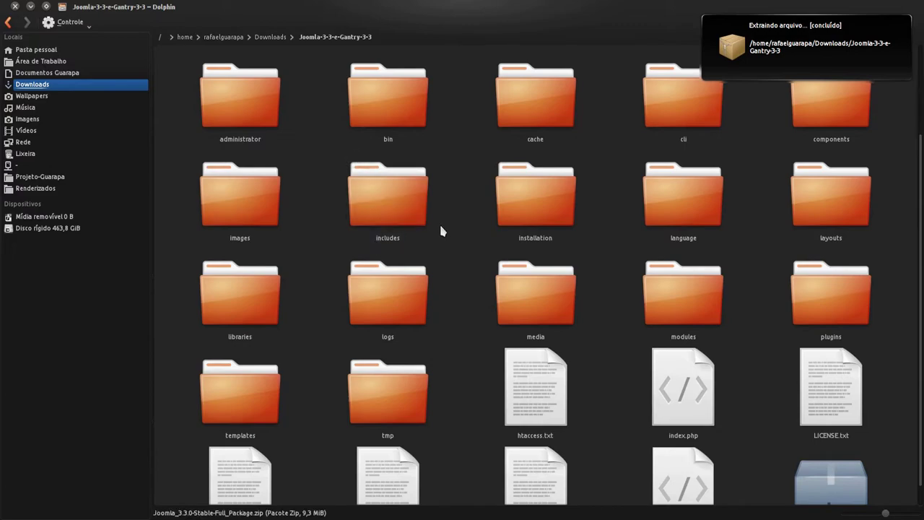
{"action": "scroll", "coordinate": [442, 232], "scroll_direction": "down", "scroll_amount": 2}
{"action": "scroll", "coordinate": [443, 239], "scroll_direction": "up", "scroll_amount": 2}
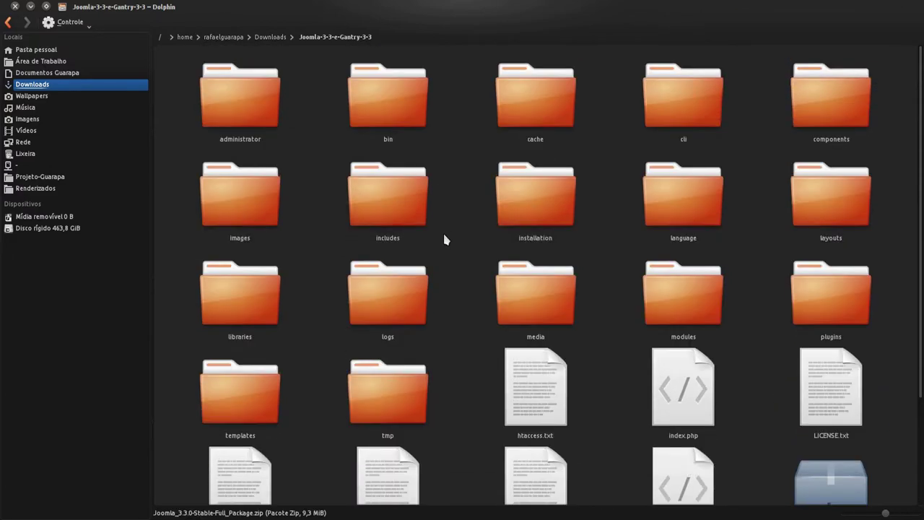
{"action": "scroll", "coordinate": [444, 240], "scroll_direction": "down", "scroll_amount": 2}
{"action": "scroll", "coordinate": [444, 239], "scroll_direction": "up", "scroll_amount": 2}
{"action": "scroll", "coordinate": [444, 240], "scroll_direction": "down", "scroll_amount": 1, "text": "ctrl"}
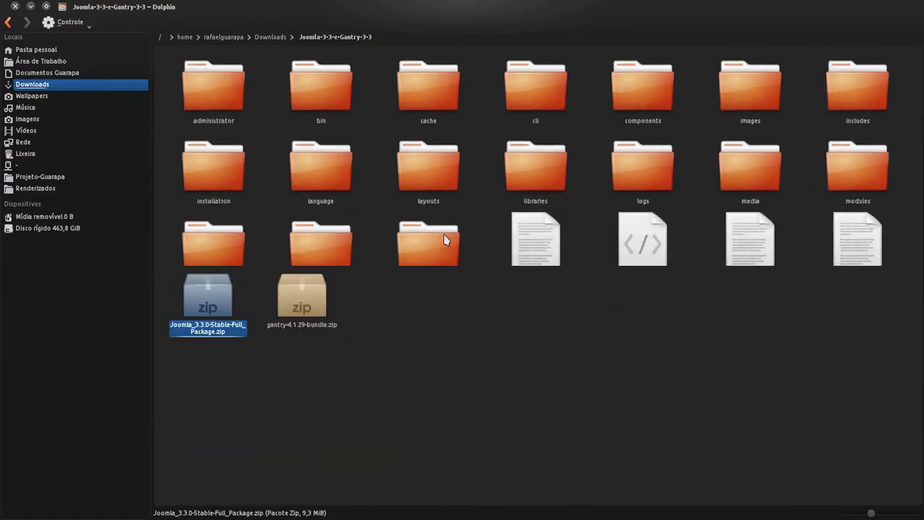
{"action": "scroll", "coordinate": [443, 239], "scroll_direction": "down", "scroll_amount": 3, "text": "ctrl"}
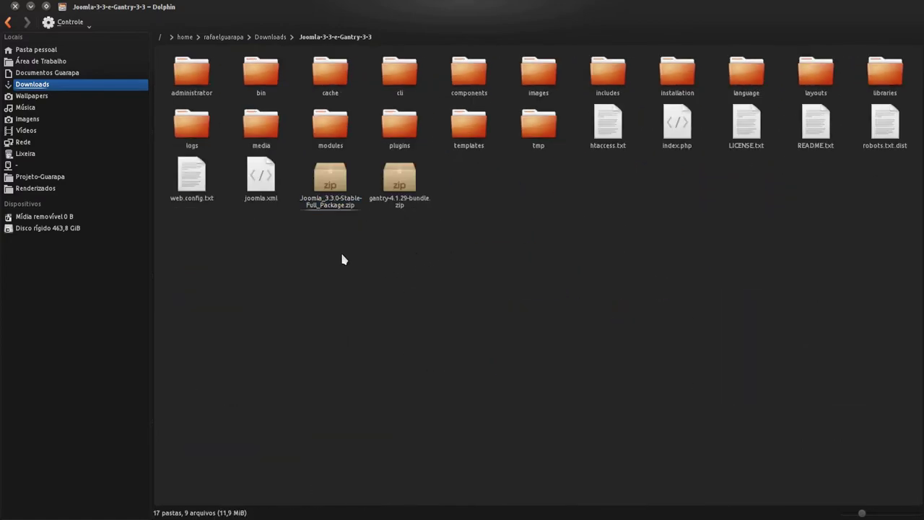
Step: Look through the Joomla zip's context actions and the folder selection without changing anything
{"action": "left_click", "coordinate": [340, 175]}
{"action": "right_click", "coordinate": [340, 175]}
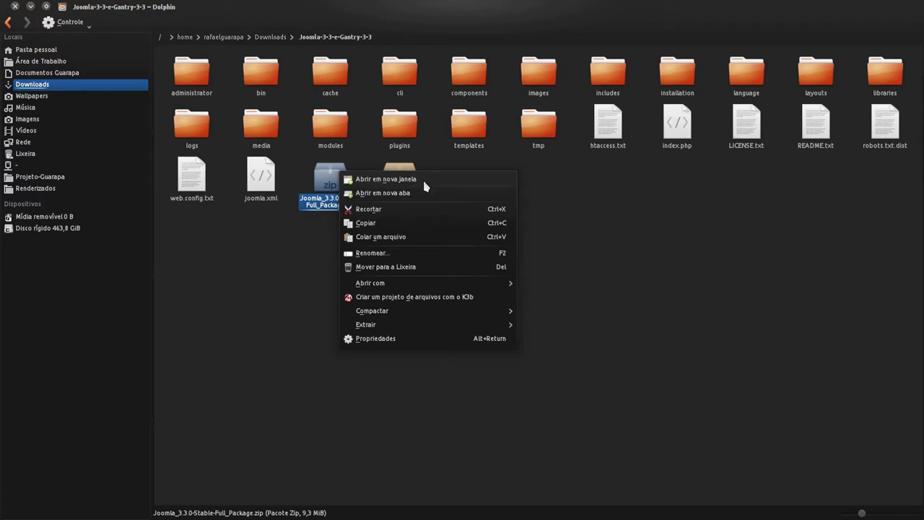
{"action": "left_click", "coordinate": [417, 374]}
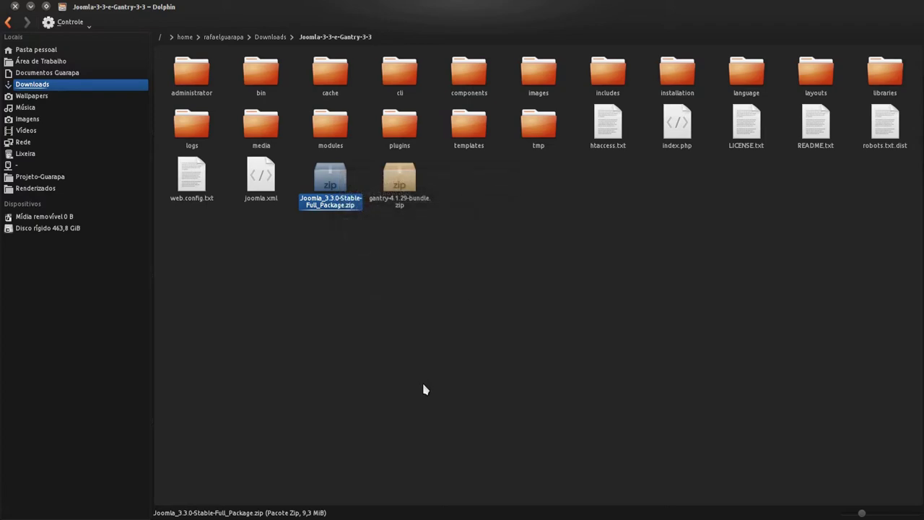
{"action": "right_click", "coordinate": [335, 182]}
{"action": "mouse_move", "coordinate": [397, 333]}
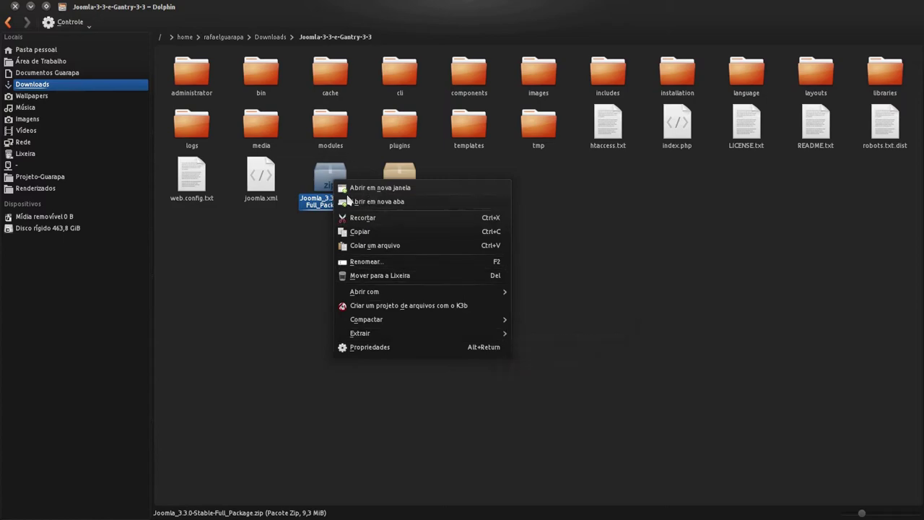
{"action": "left_click", "coordinate": [279, 283]}
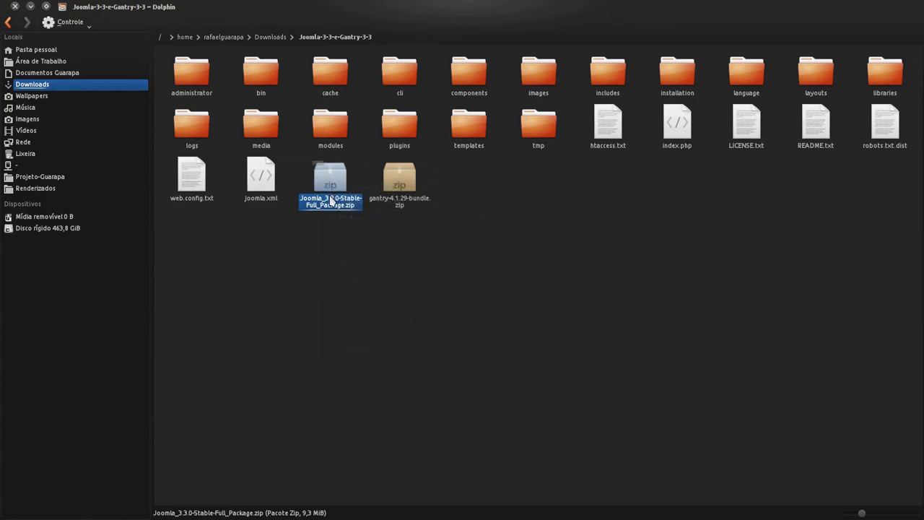
{"action": "left_click_drag", "start_coordinate": [314, 257], "coordinate": [339, 211]}
{"action": "left_click", "coordinate": [191, 73]}
{"action": "key", "text": "ctrl+a"}
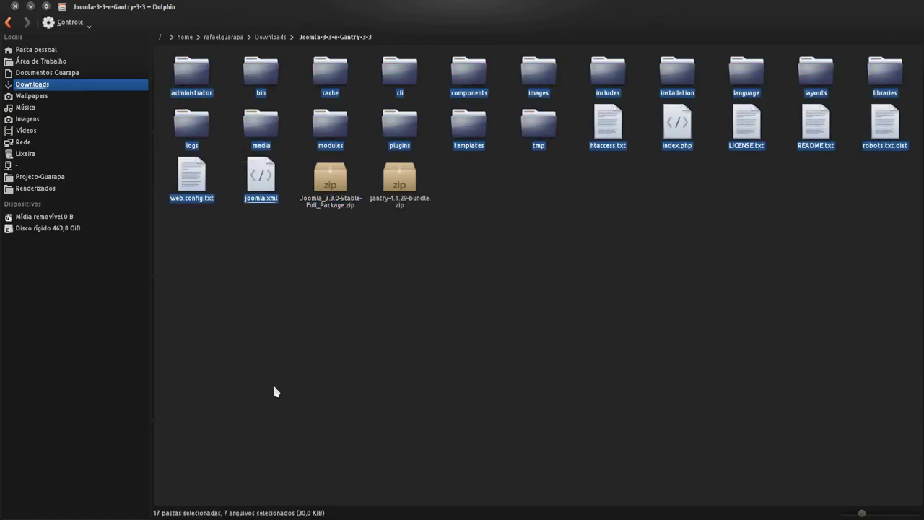
{"action": "left_click", "coordinate": [445, 247]}
Step: Create a new folder named Gantry and rename it to Gantry-framework-3-3
{"action": "right_click", "coordinate": [445, 247]}
{"action": "mouse_move", "coordinate": [526, 249]}
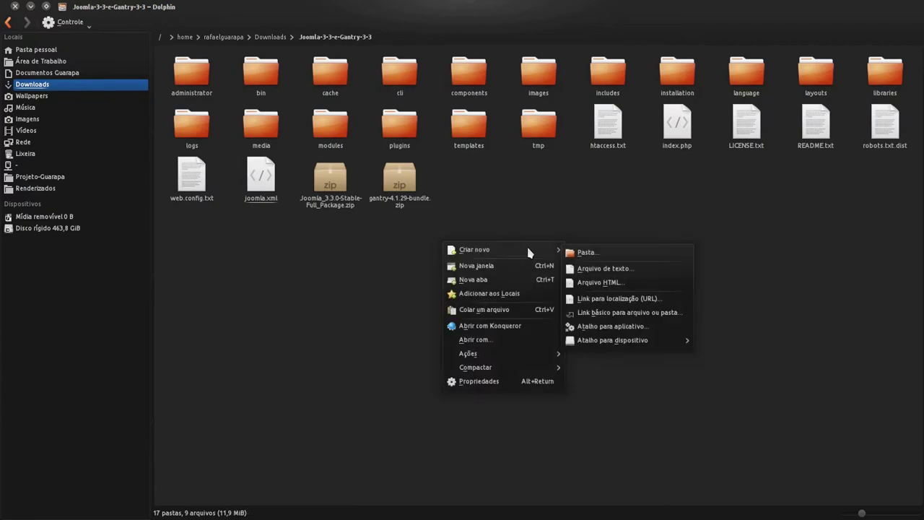
{"action": "left_click", "coordinate": [586, 252]}
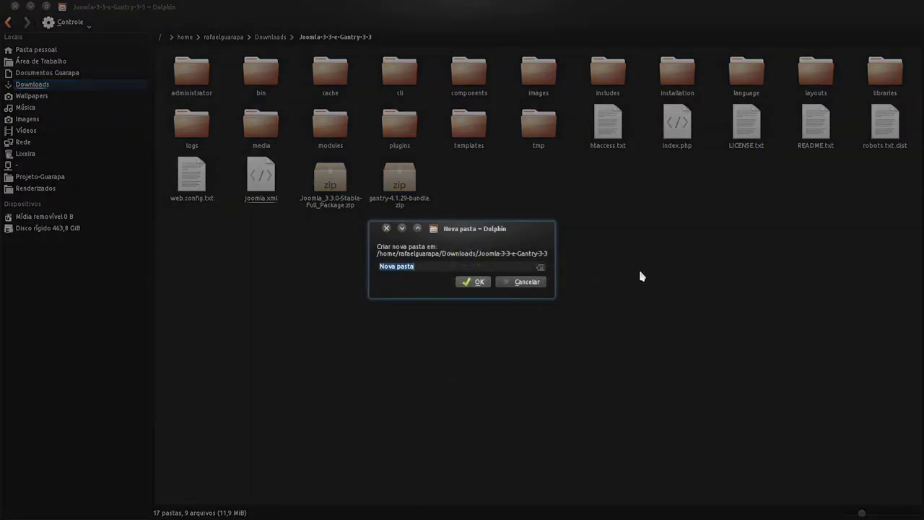
{"action": "type", "text": "Gantry"}
{"action": "key", "text": "Return"}
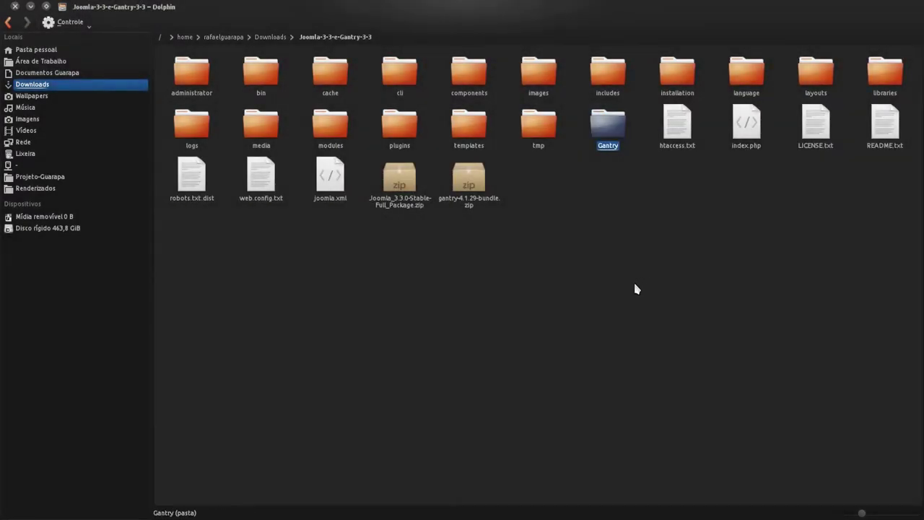
{"action": "left_click", "coordinate": [610, 125]}
{"action": "key", "text": "F2"}
{"action": "key", "text": "End"}
{"action": "type", "text": "-framework"}
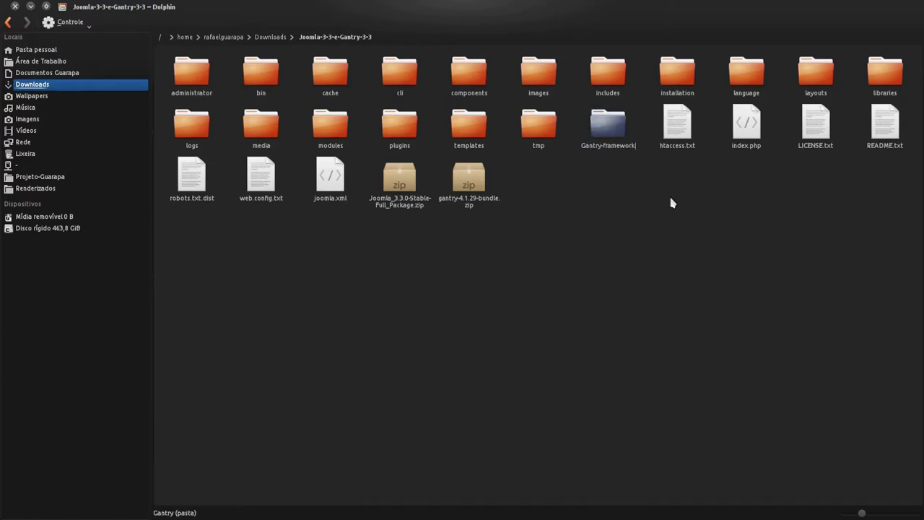
{"action": "type", "text": "-"}
{"action": "key", "text": "BackSpace"}
{"action": "type", "text": "3-3"}
{"action": "key", "text": "Return"}
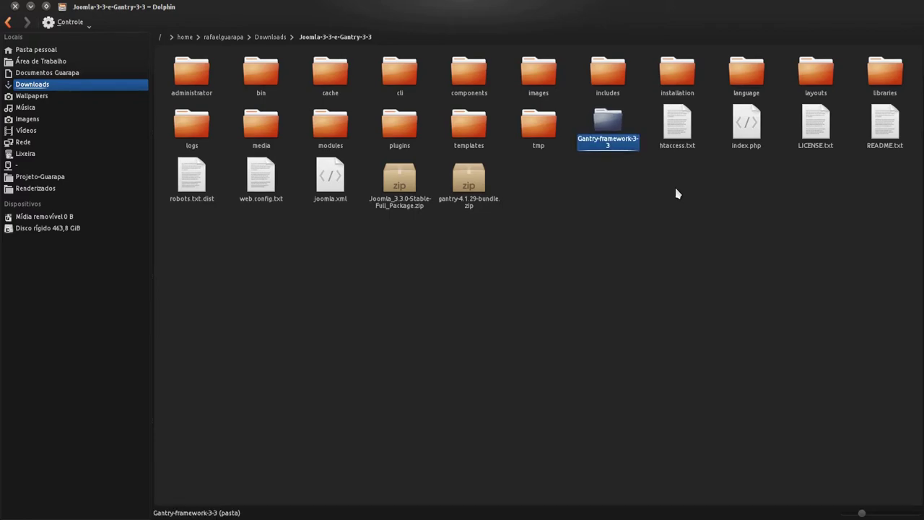
Step: Move gantry-4.1.29-bundle.zip into Gantry-framework-3-3 and confirm it arrived
{"action": "left_click_drag", "start_coordinate": [462, 209], "coordinate": [610, 117]}
{"action": "left_click", "coordinate": [610, 129]}
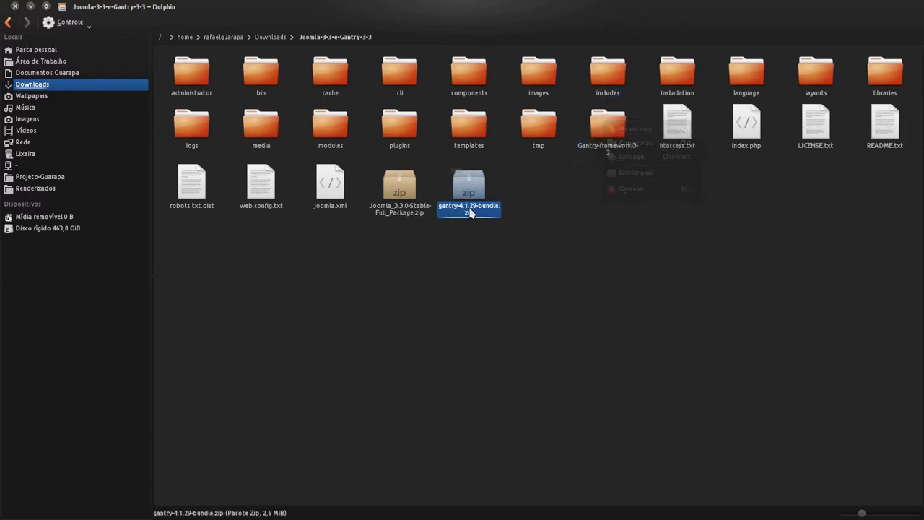
{"action": "left_click", "coordinate": [610, 143]}
{"action": "key", "text": "alt+Left"}
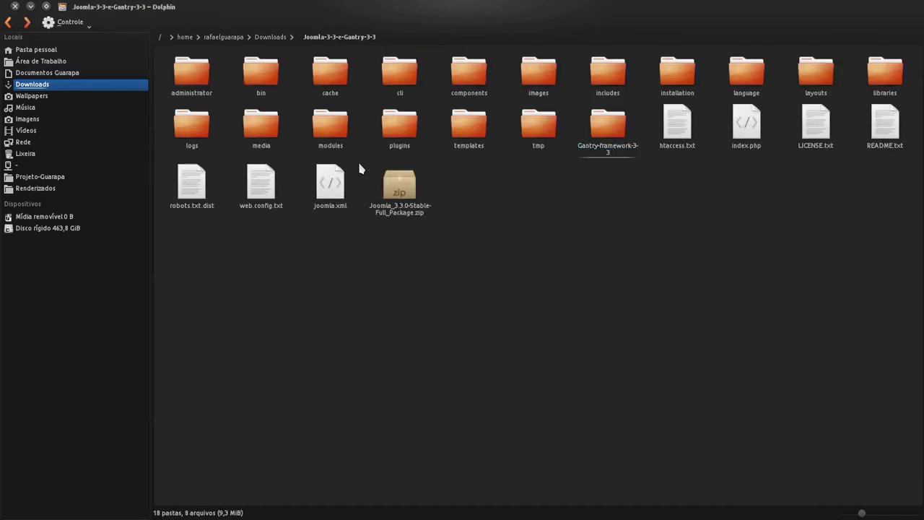
{"action": "left_click", "coordinate": [192, 86]}
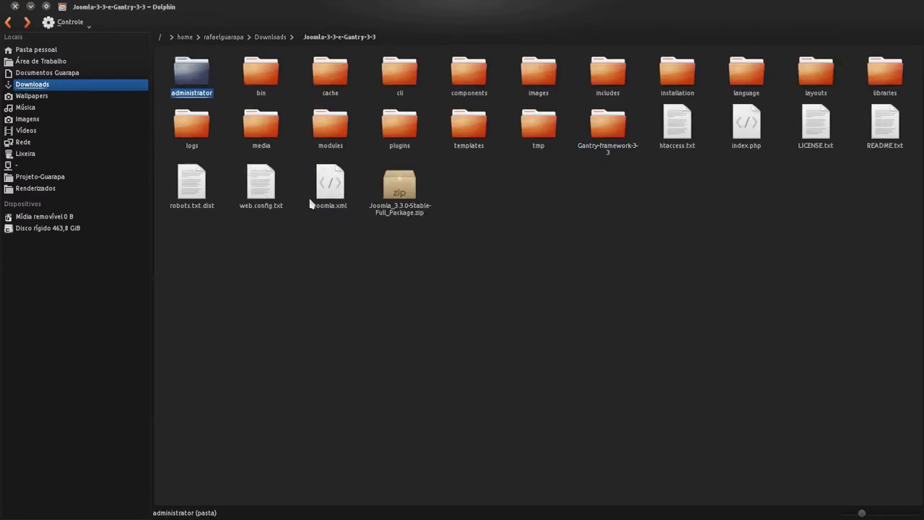
Step: Browse the context actions for the folder and the Joomla zip without choosing any
{"action": "left_click", "coordinate": [327, 212], "text": "shift"}
{"action": "left_click", "coordinate": [365, 307]}
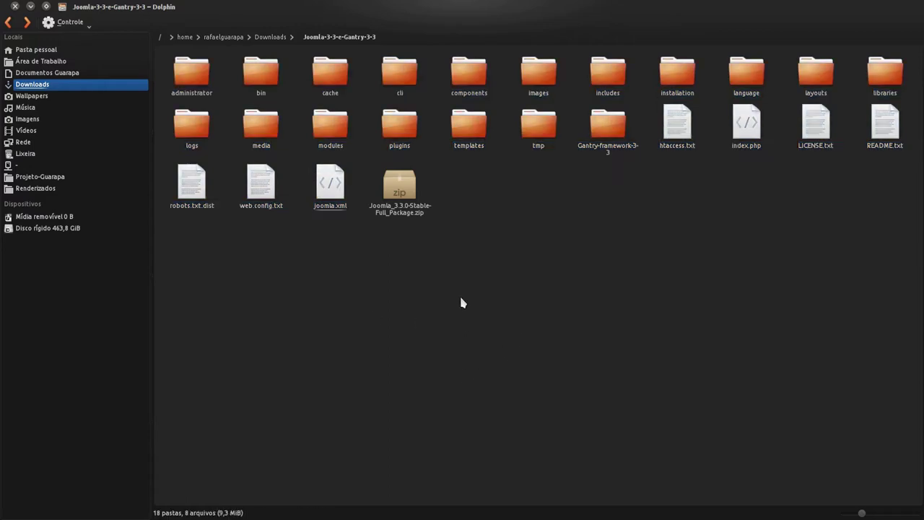
{"action": "scroll", "coordinate": [488, 304], "scroll_direction": "up", "scroll_amount": 1, "text": "ctrl"}
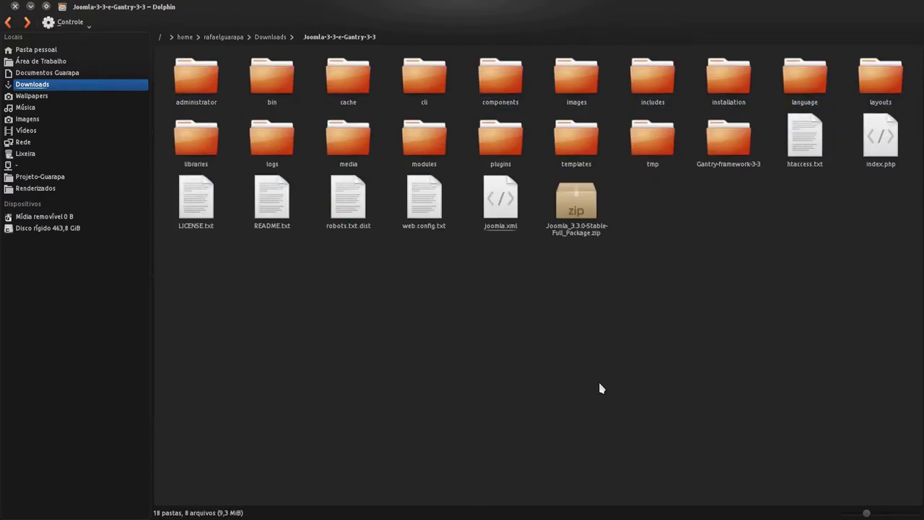
{"action": "right_click", "coordinate": [441, 306]}
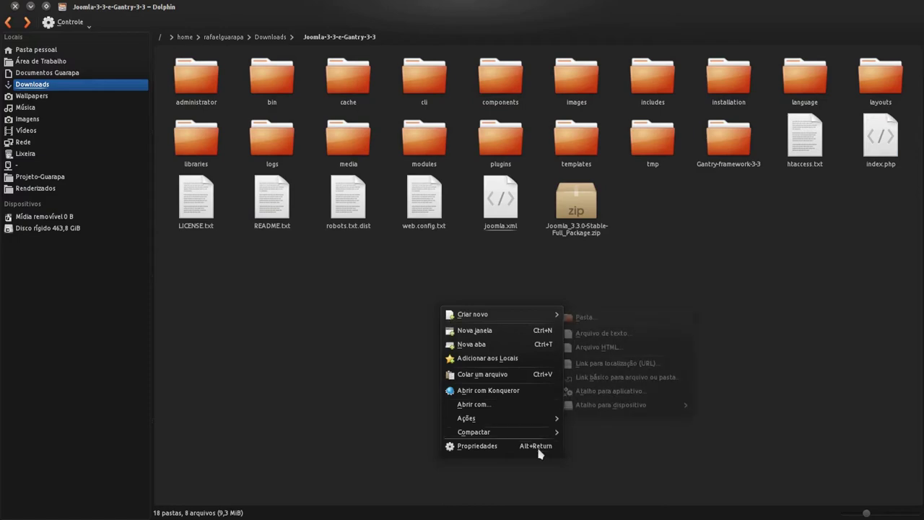
{"action": "left_click", "coordinate": [567, 198]}
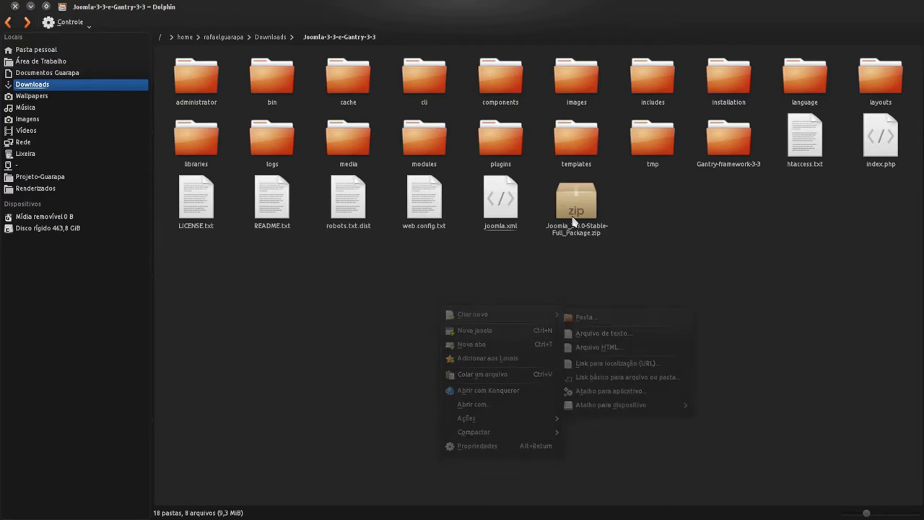
{"action": "right_click", "coordinate": [580, 240]}
{"action": "mouse_move", "coordinate": [721, 391]}
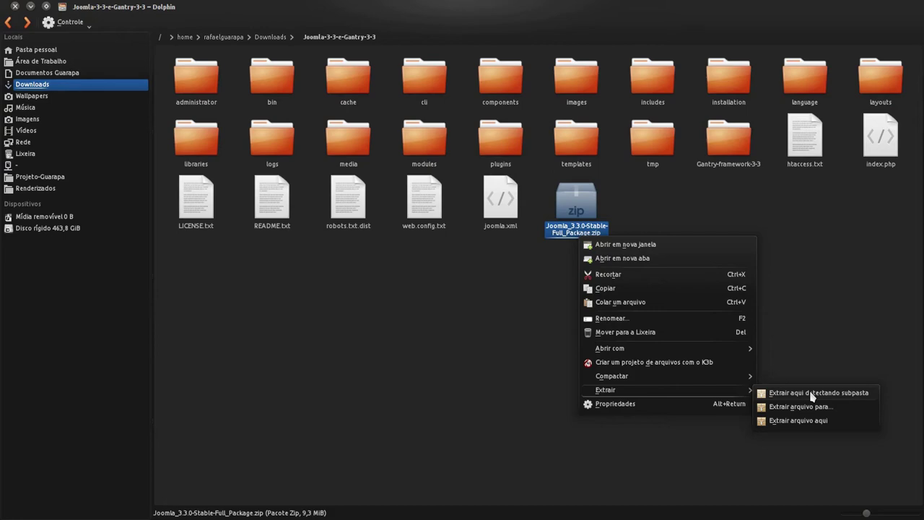
{"action": "left_click", "coordinate": [798, 289]}
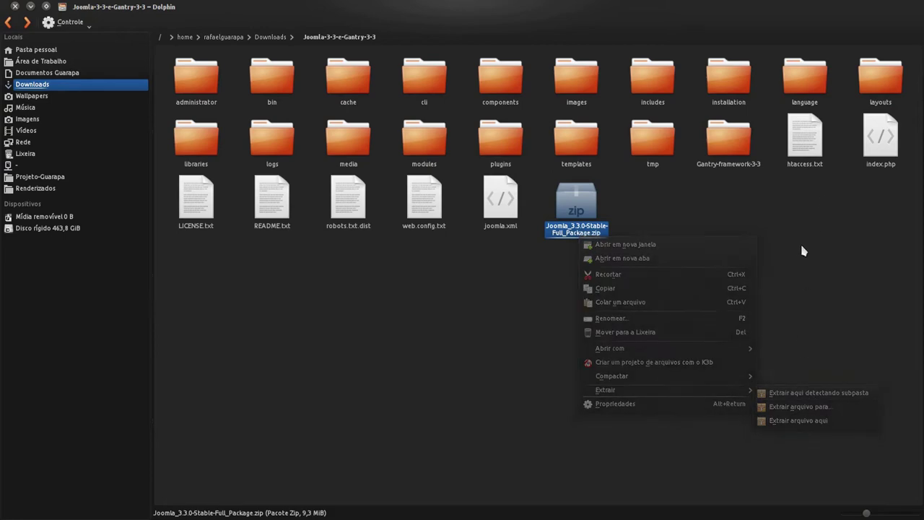
Step: Create a new folder named Joomla-3-3 next to the extracted files
{"action": "right_click", "coordinate": [534, 319]}
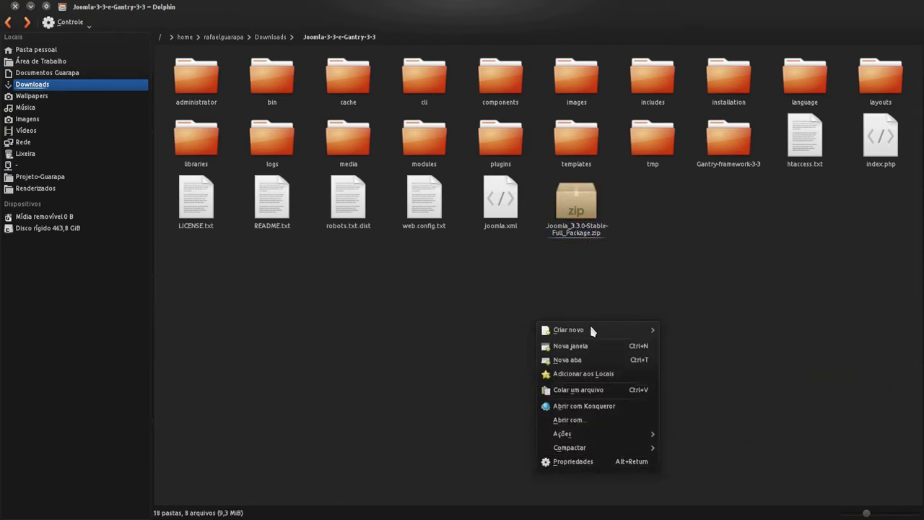
{"action": "mouse_move", "coordinate": [588, 330]}
{"action": "left_click", "coordinate": [708, 336]}
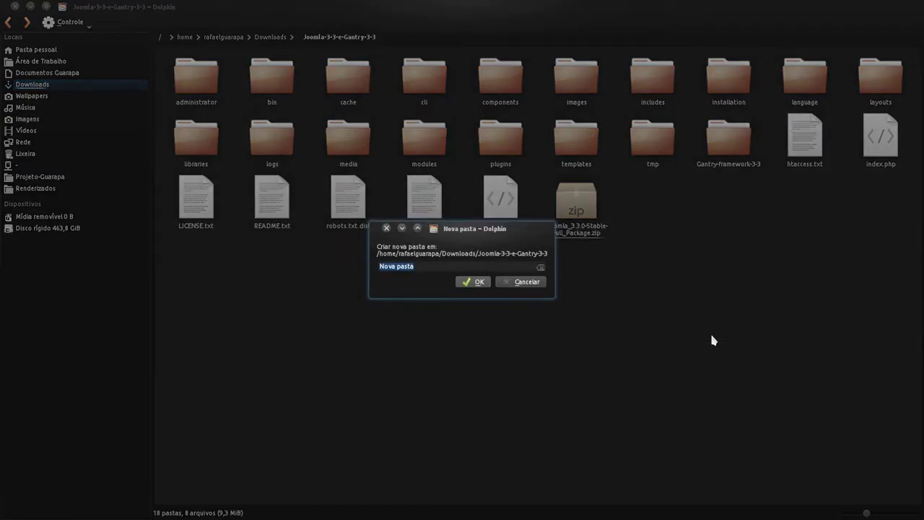
{"action": "type", "text": "Joomla-3-3"}
{"action": "left_click", "coordinate": [480, 281]}
Step: Select the extracted Joomla files, administrator through joomla.xml, and move them into Joomla-3-3
{"action": "left_click", "coordinate": [827, 152]}
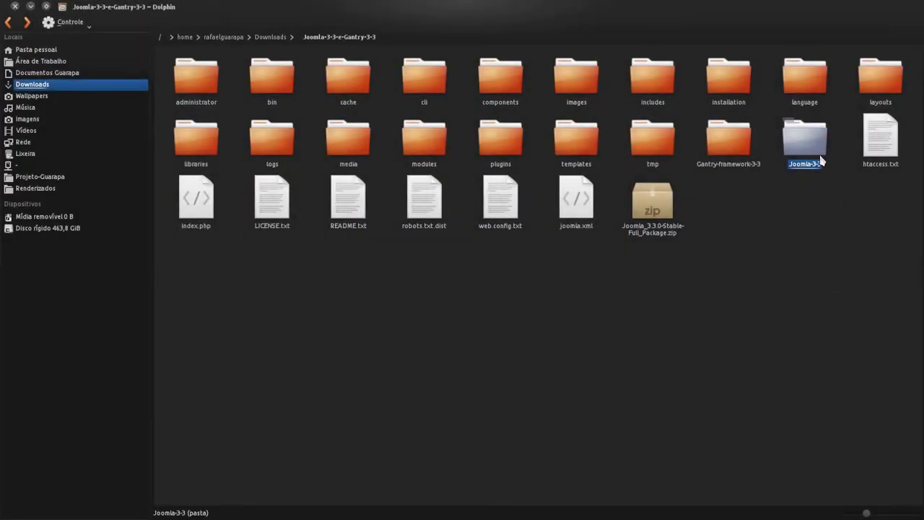
{"action": "left_click", "coordinate": [737, 164]}
{"action": "left_click", "coordinate": [196, 79]}
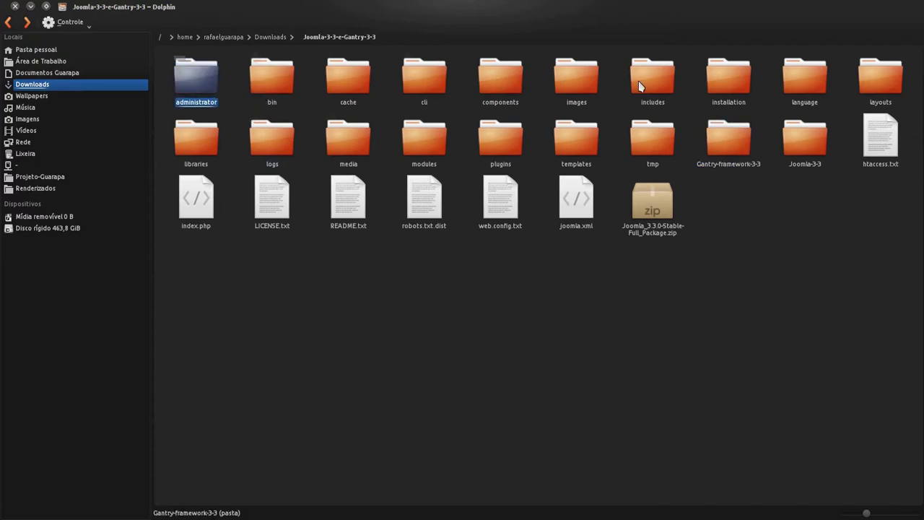
{"action": "left_click", "coordinate": [880, 137], "text": "shift"}
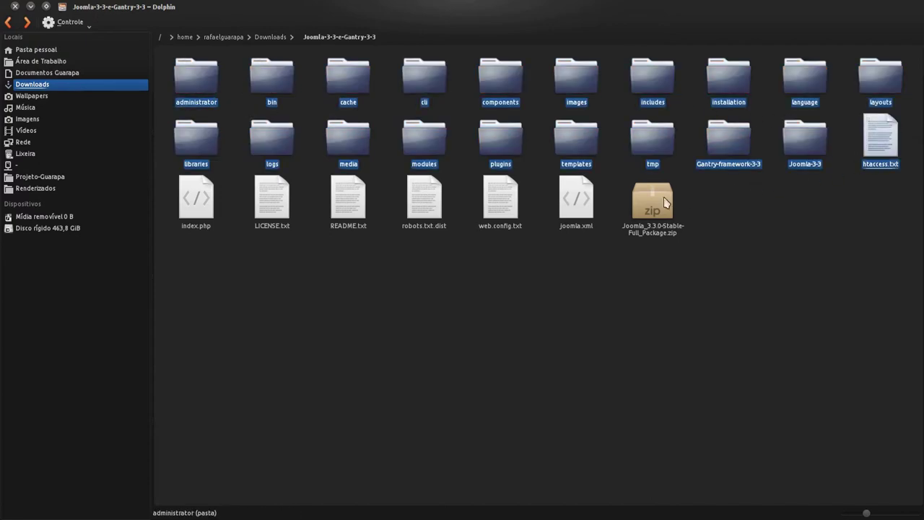
{"action": "left_click", "coordinate": [567, 221], "text": "shift"}
{"action": "left_click", "coordinate": [727, 155], "text": "ctrl"}
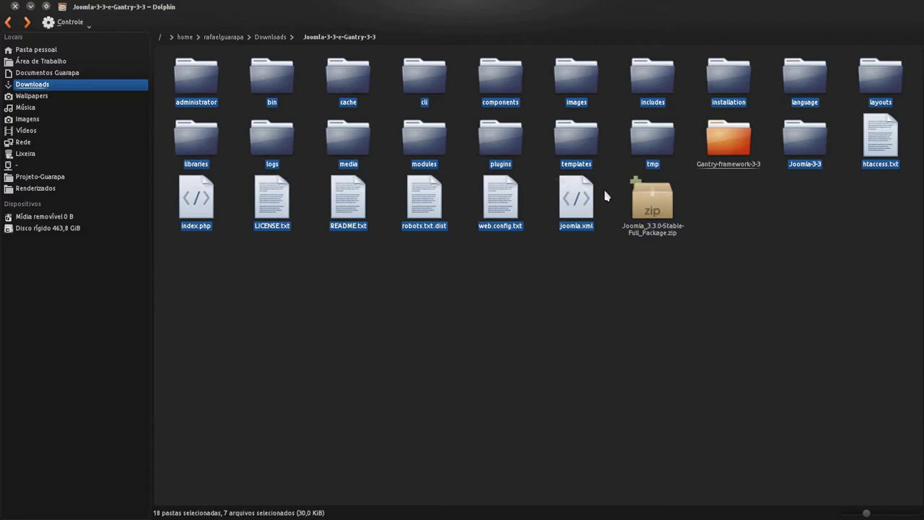
{"action": "left_click", "coordinate": [801, 148], "text": "ctrl"}
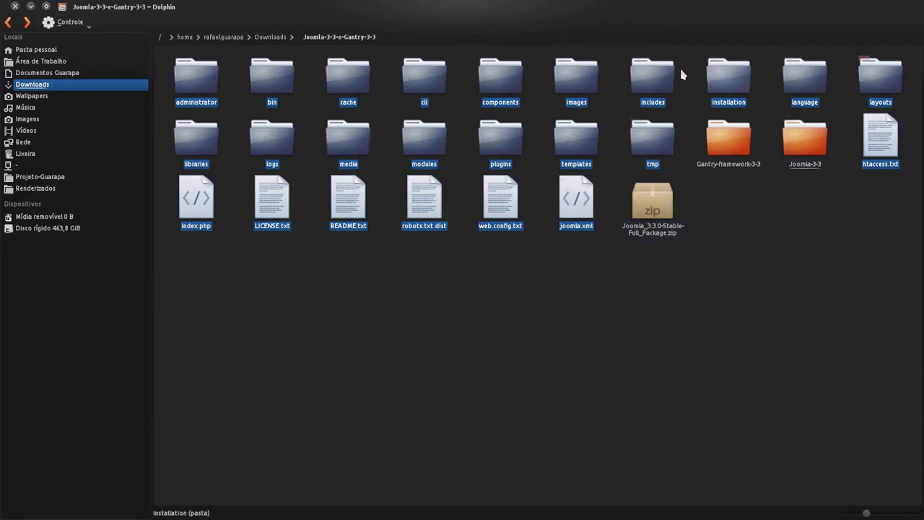
{"action": "left_click_drag", "start_coordinate": [581, 148], "coordinate": [619, 171]}
{"action": "key", "text": "alt+Left"}
Step: Open Joomla-3-3 to confirm the moved Joomla files are inside
{"action": "left_click", "coordinate": [334, 81]}
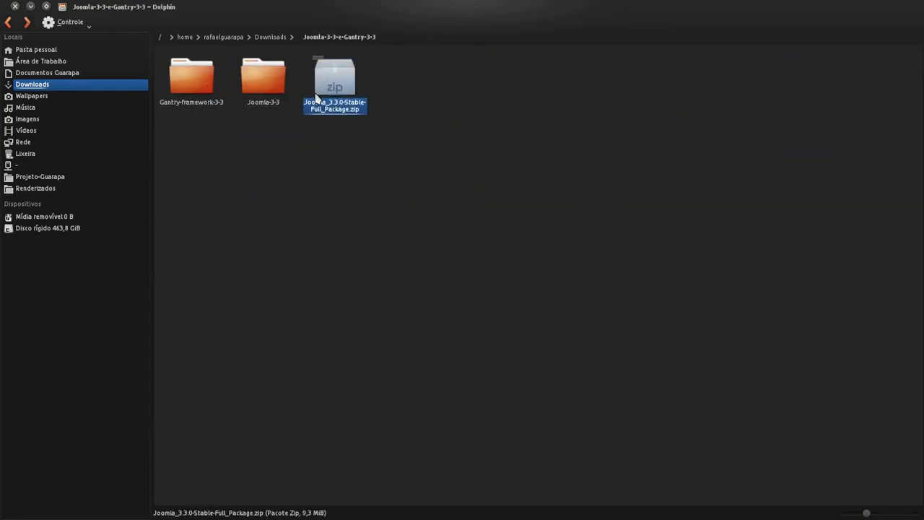
{"action": "left_click", "coordinate": [247, 193]}
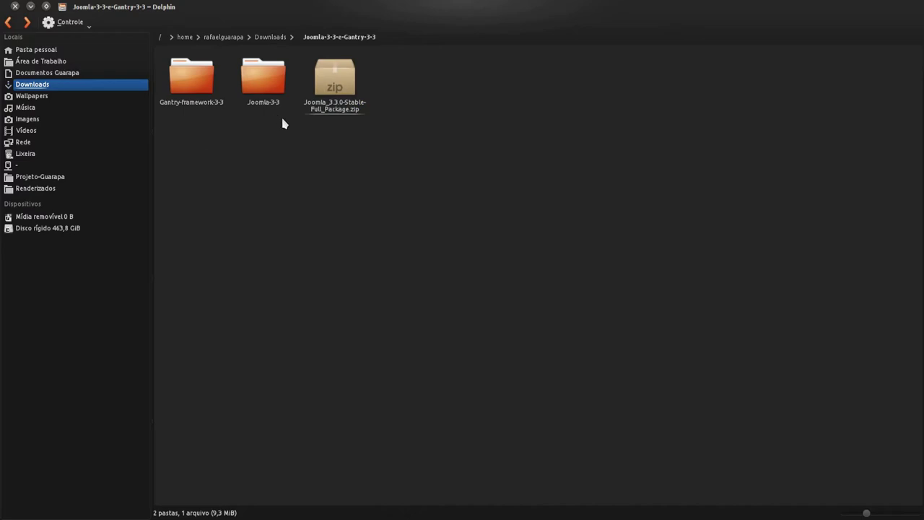
{"action": "left_click", "coordinate": [267, 96]}
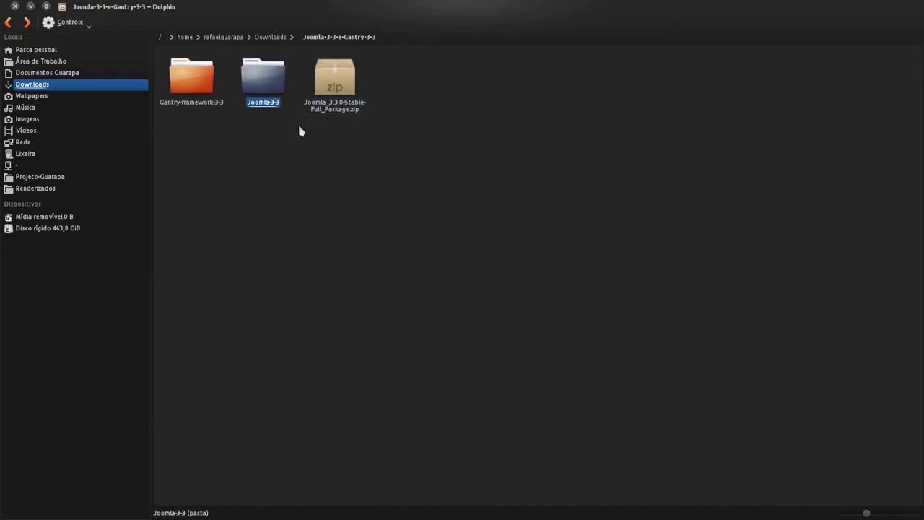
{"action": "double_click", "coordinate": [267, 97]}
{"action": "left_click_drag", "start_coordinate": [872, 324], "coordinate": [412, 132]}
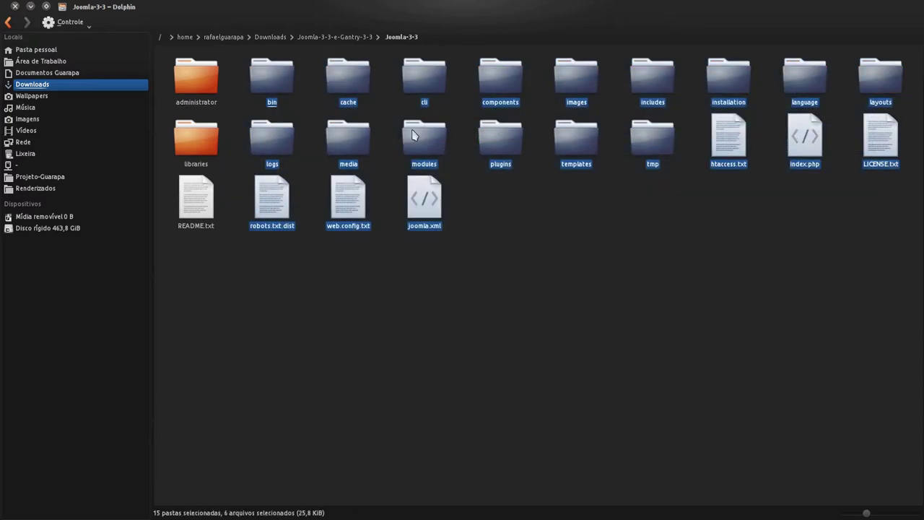
{"action": "left_click", "coordinate": [613, 266]}
{"action": "key", "text": "alt+Left"}
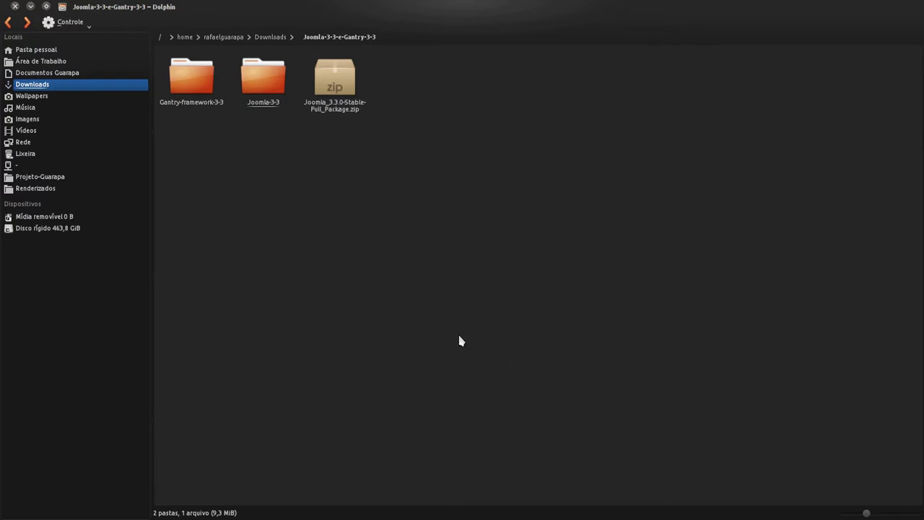
{"action": "left_click", "coordinate": [267, 93]}
{"action": "double_click", "coordinate": [268, 93]}
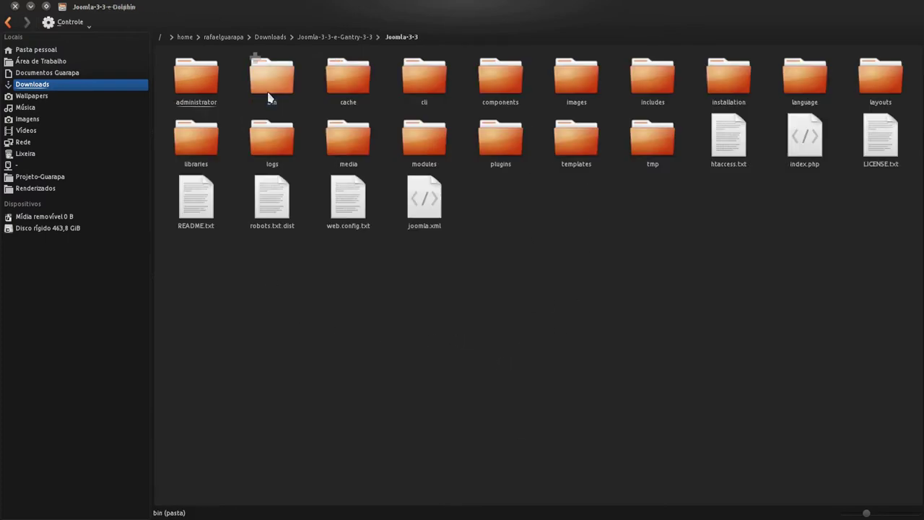
{"action": "left_click_drag", "start_coordinate": [902, 354], "coordinate": [165, 51]}
{"action": "key", "text": "BackSpace"}
Step: Check the Gantry-framework-3-3 folder, then return to Joomla-3-3
{"action": "left_click", "coordinate": [344, 77]}
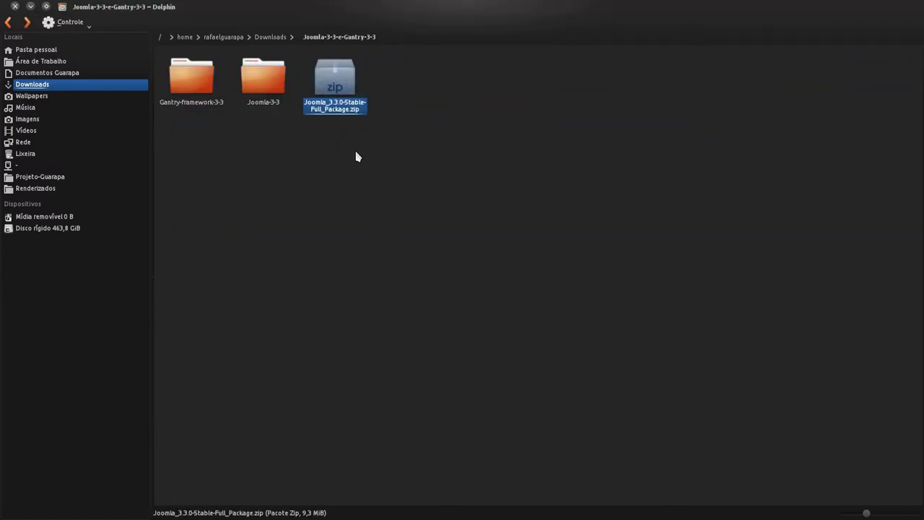
{"action": "left_click", "coordinate": [192, 107]}
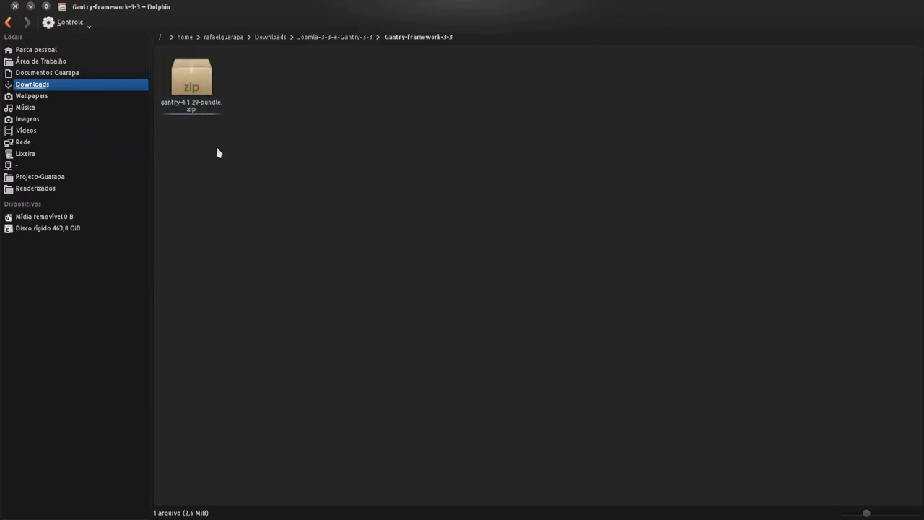
{"action": "key", "text": "BackSpace"}
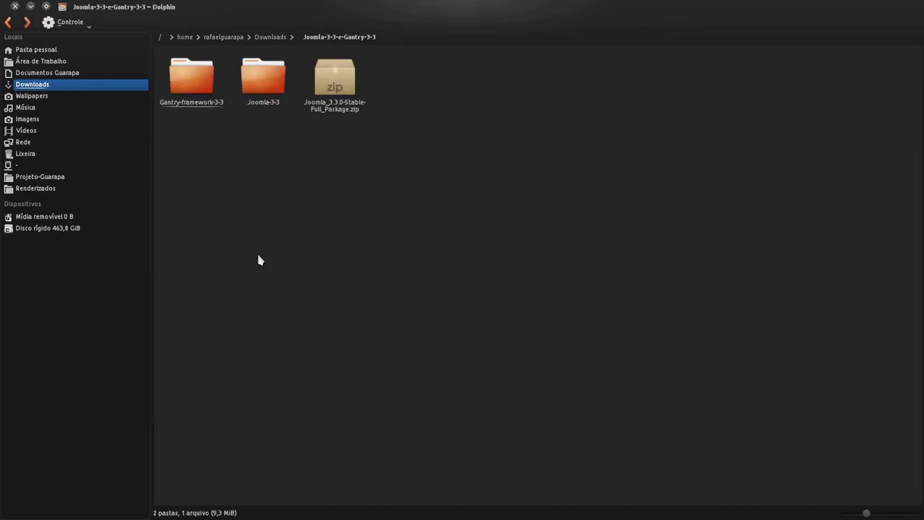
{"action": "left_click", "coordinate": [262, 81]}
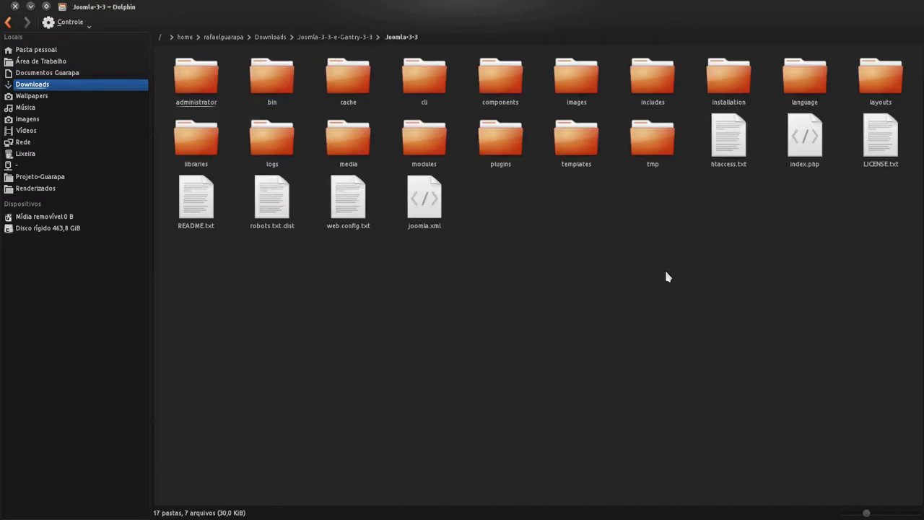
Step: Bring FileZilla forward and reload the remote /www folder by going up to / and back in
{"action": "mouse_move", "coordinate": [1, 223]}
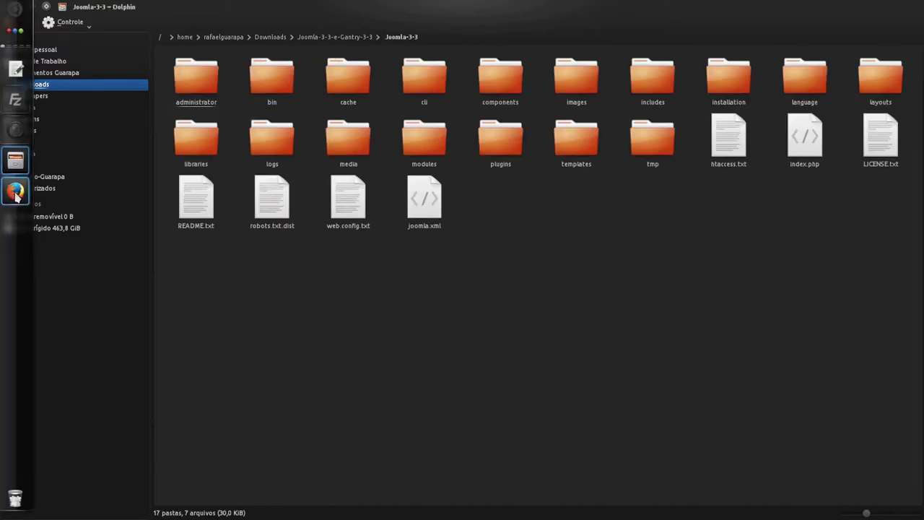
{"action": "left_click", "coordinate": [16, 101]}
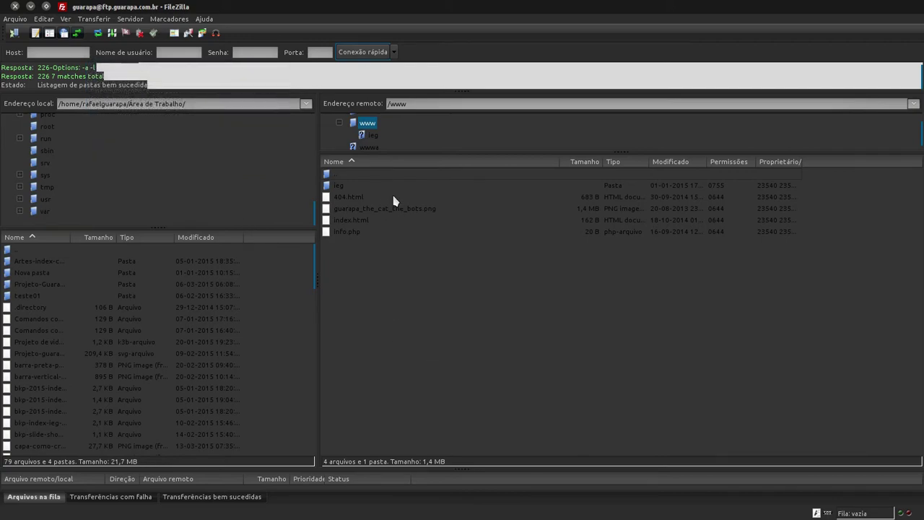
{"action": "right_click", "coordinate": [350, 176]}
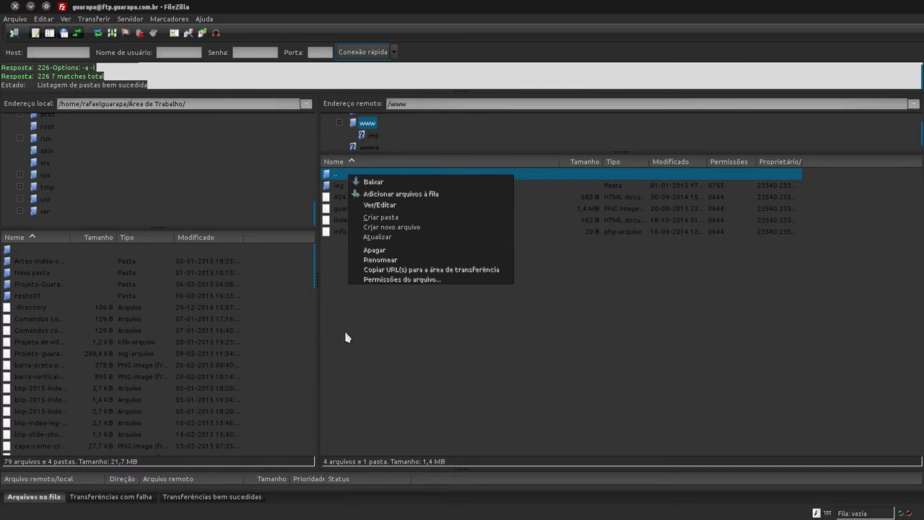
{"action": "left_click", "coordinate": [345, 337]}
{"action": "double_click", "coordinate": [344, 175]}
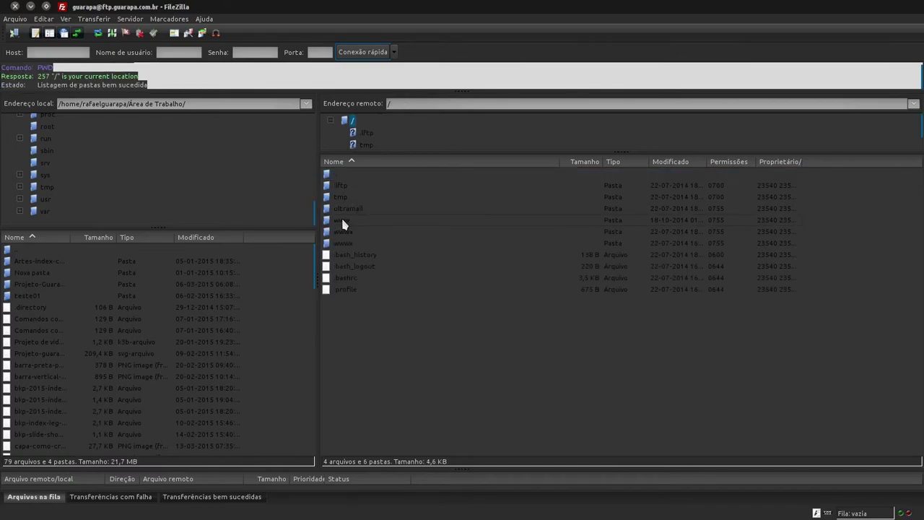
{"action": "double_click", "coordinate": [344, 221]}
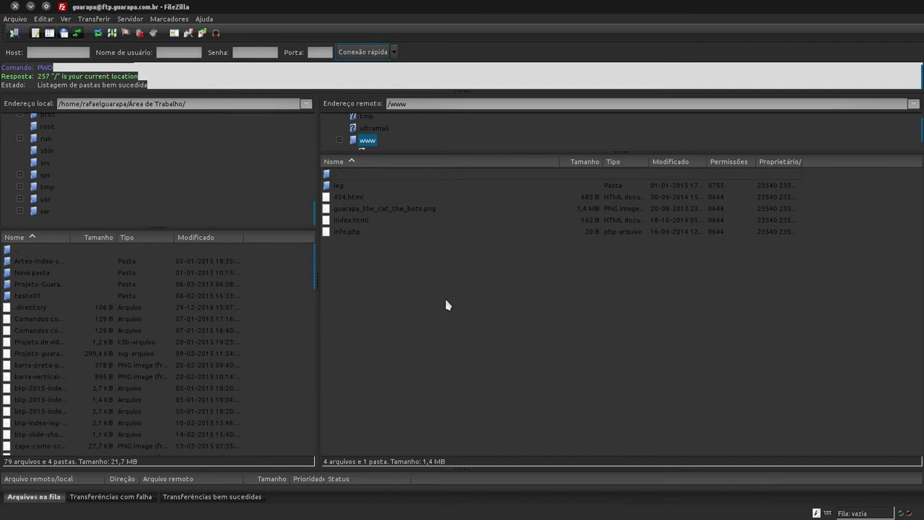
Step: Create the remote folder /www/joomla_3-3 with Criar pasta and select it
{"action": "left_click", "coordinate": [402, 188]}
{"action": "left_click", "coordinate": [422, 354]}
{"action": "right_click", "coordinate": [339, 174]}
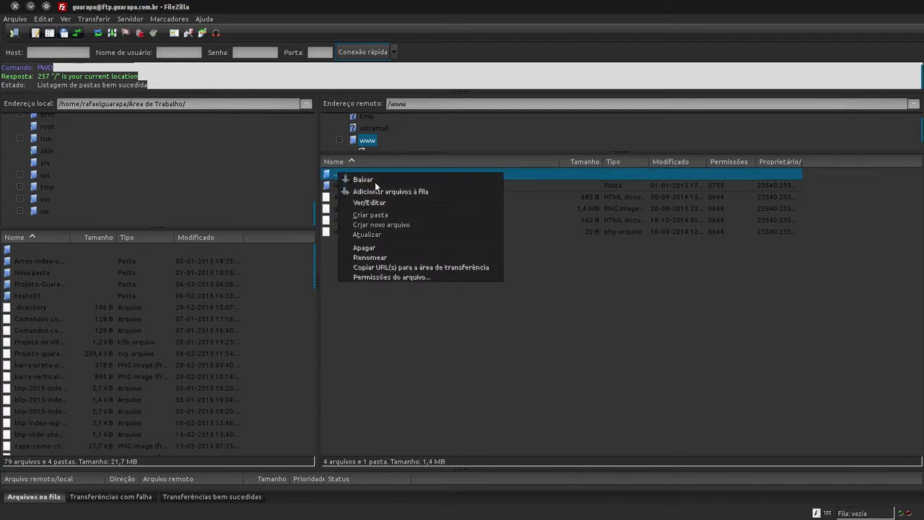
{"action": "left_click", "coordinate": [388, 215]}
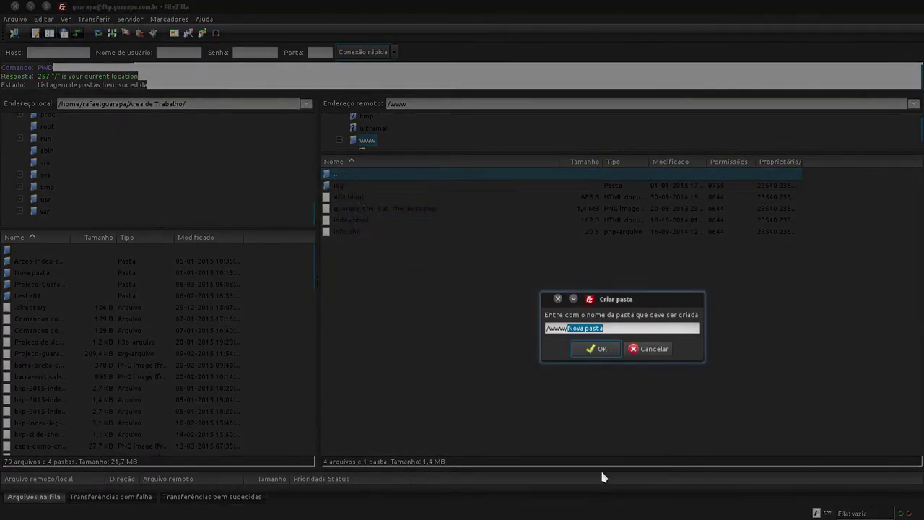
{"action": "type", "text": "joomla-3-3"}
{"action": "key", "text": "BackSpace"}
{"action": "key", "text": "BackSpace"}
{"action": "type", "text": "-3"}
{"action": "left_click", "coordinate": [596, 352]}
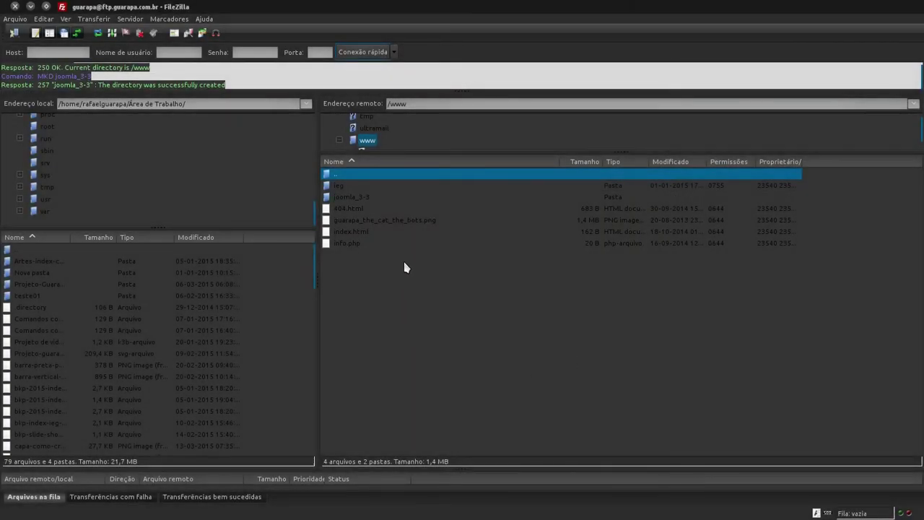
{"action": "left_click", "coordinate": [381, 198]}
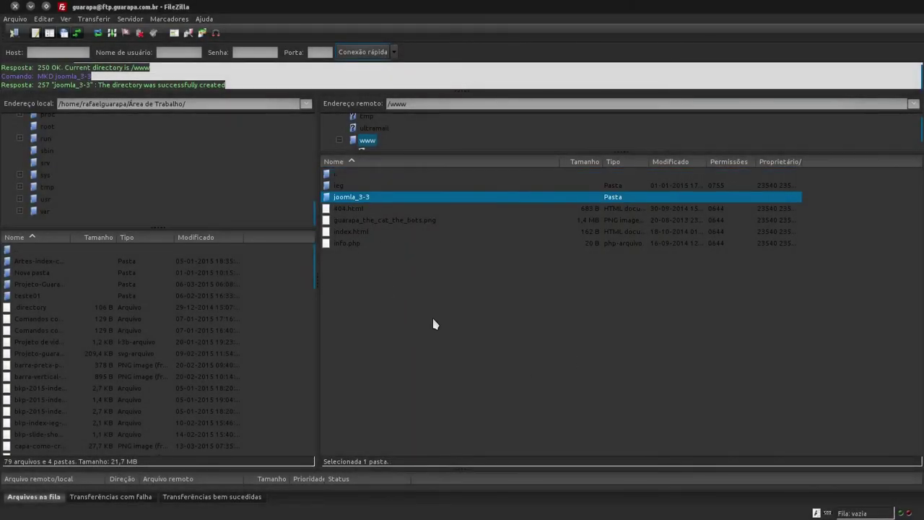
Step: Open the remote joomla_3-3 folder and place the Dolphin window over FileZilla
{"action": "double_click", "coordinate": [370, 199]}
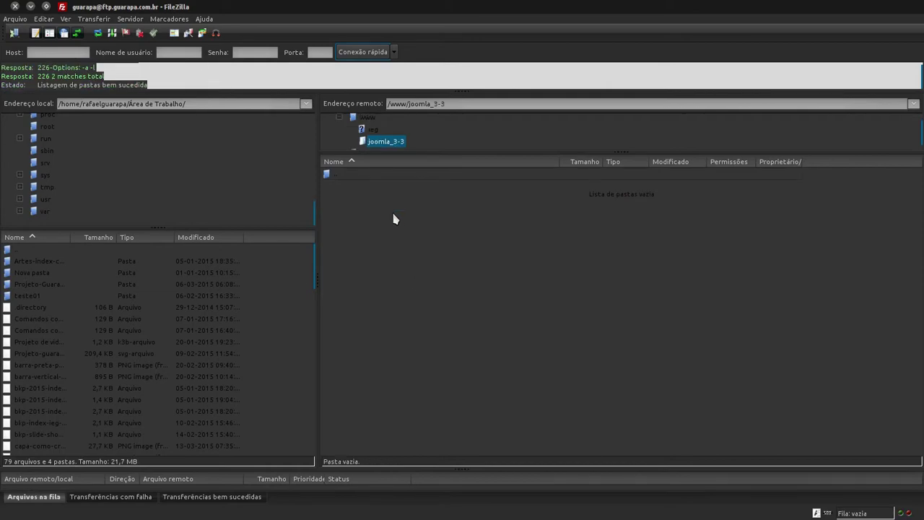
{"action": "mouse_move", "coordinate": [2, 202]}
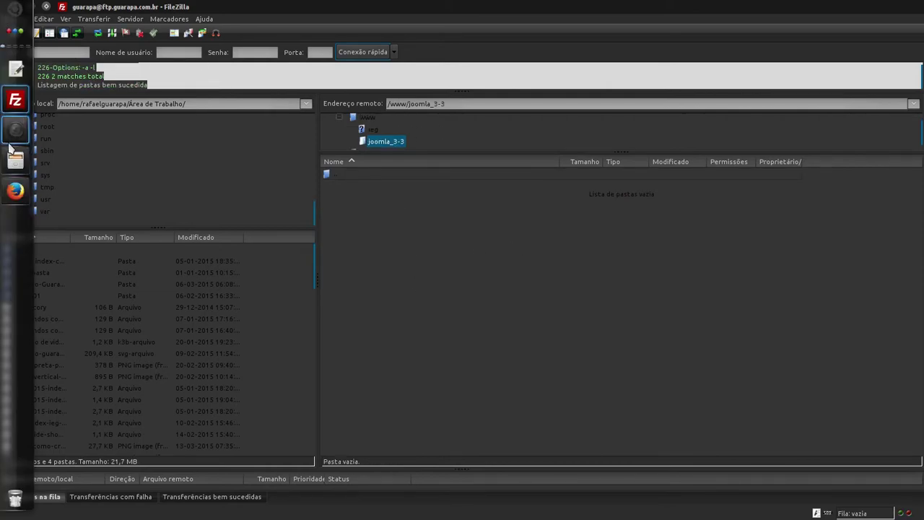
{"action": "left_click", "coordinate": [15, 160]}
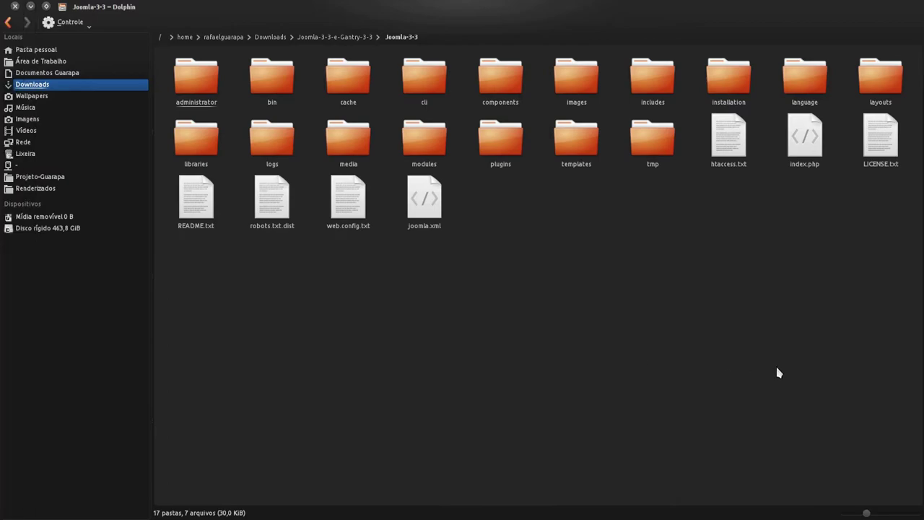
{"action": "left_click_drag", "start_coordinate": [692, 229], "coordinate": [134, 64]}
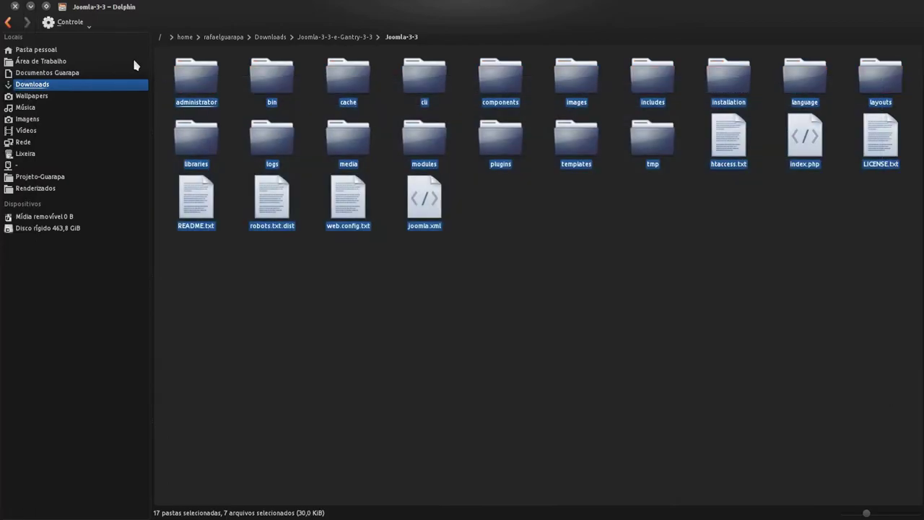
{"action": "left_click", "coordinate": [46, 6]}
{"action": "left_click_drag", "start_coordinate": [484, 62], "coordinate": [402, 49]}
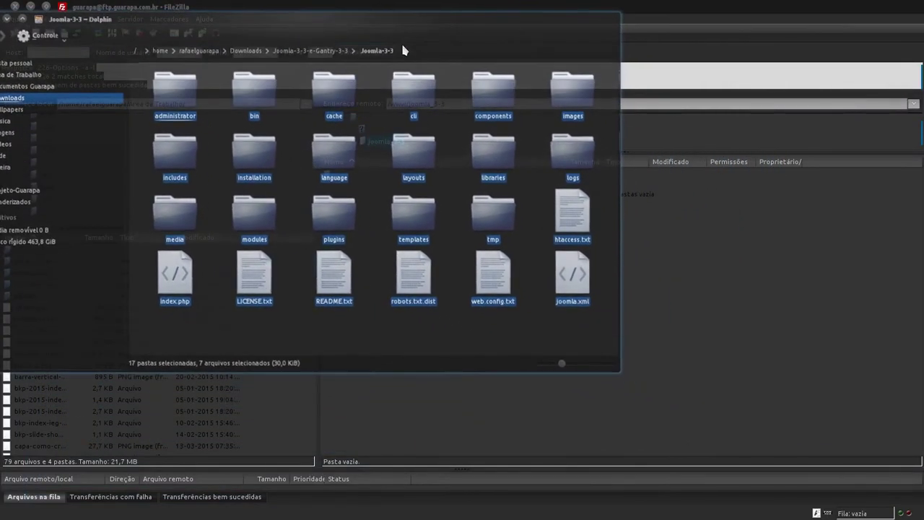
Step: Drag all 17 folders and 7 files from Joomla-3-3 onto the remote joomla_3-3 pane to upload
{"action": "left_click", "coordinate": [559, 354]}
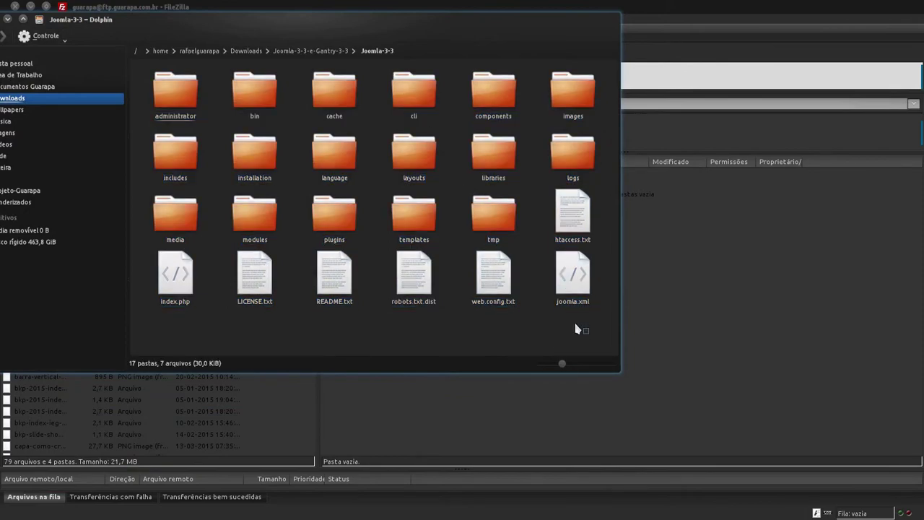
{"action": "left_click_drag", "start_coordinate": [585, 334], "coordinate": [123, 54]}
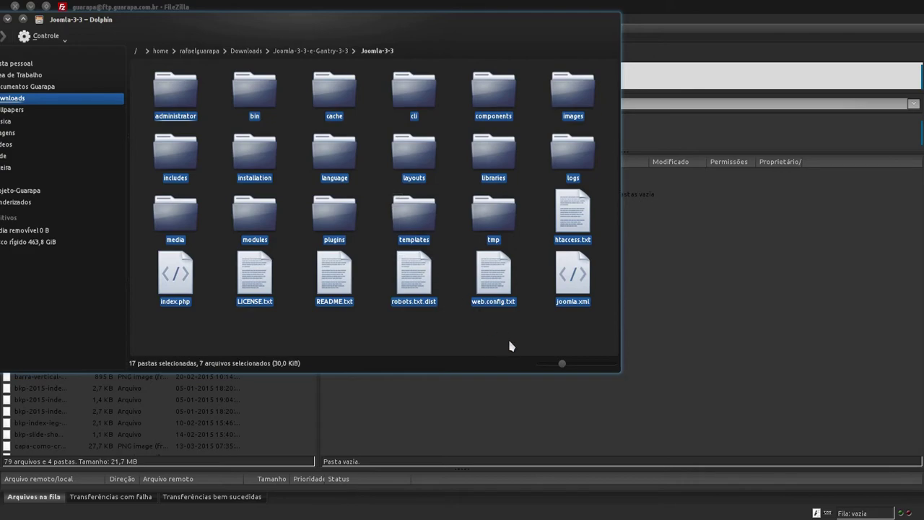
{"action": "left_click", "coordinate": [387, 354]}
{"action": "left_click_drag", "start_coordinate": [415, 343], "coordinate": [114, 57]}
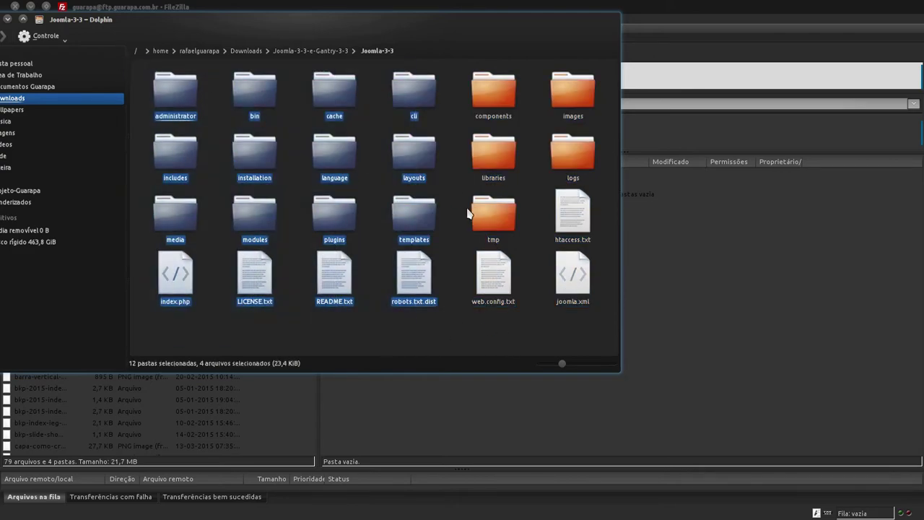
{"action": "left_click", "coordinate": [604, 253]}
{"action": "left_click_drag", "start_coordinate": [605, 247], "coordinate": [254, 137]}
{"action": "key", "text": "ctrl+a"}
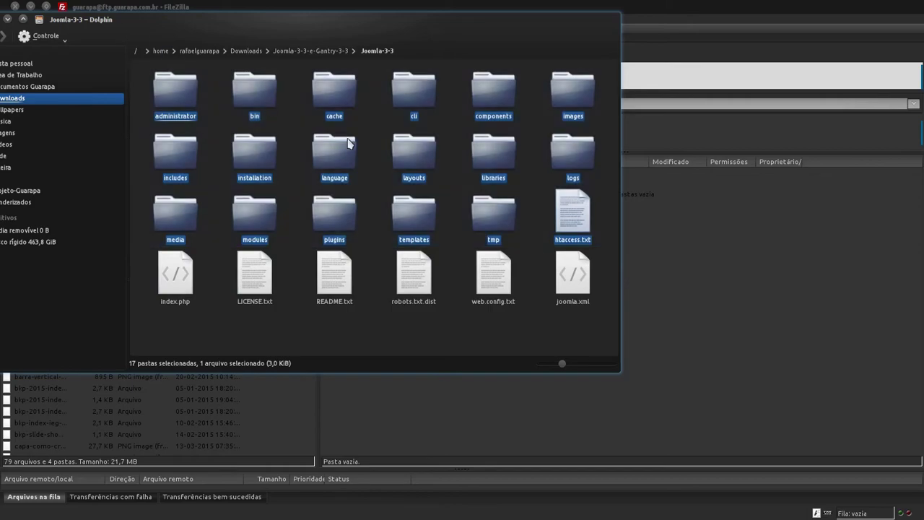
{"action": "left_click", "coordinate": [462, 313]}
{"action": "left_click_drag", "start_coordinate": [581, 335], "coordinate": [169, 60]}
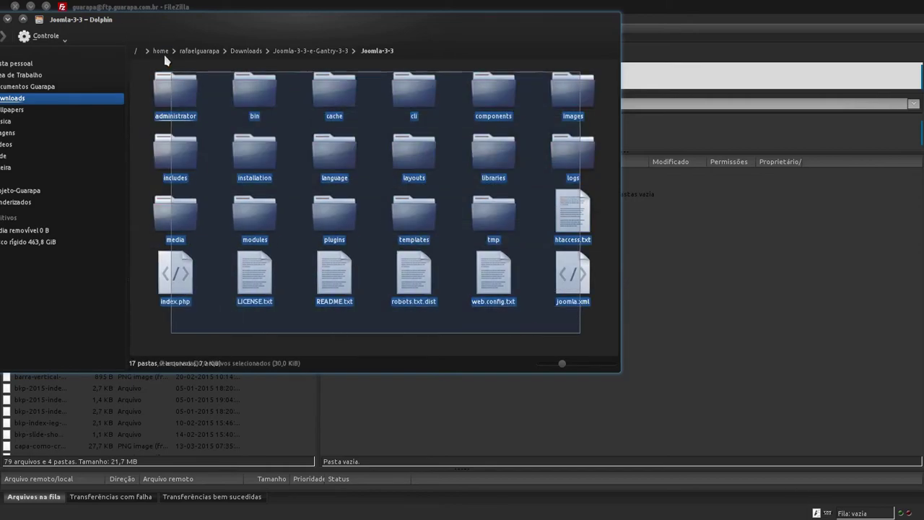
{"action": "left_click_drag", "start_coordinate": [197, 90], "coordinate": [732, 324]}
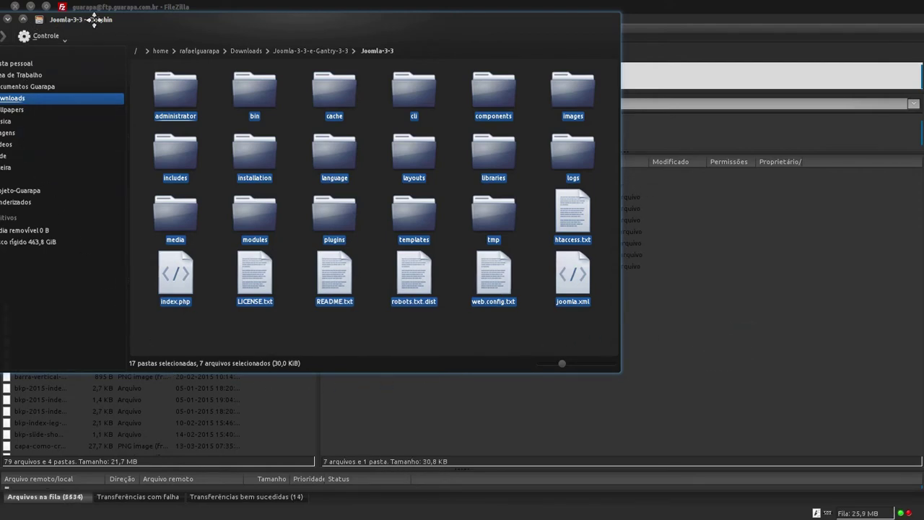
{"action": "left_click_drag", "start_coordinate": [53, 25], "coordinate": [201, 37]}
{"action": "left_click", "coordinate": [154, 31]}
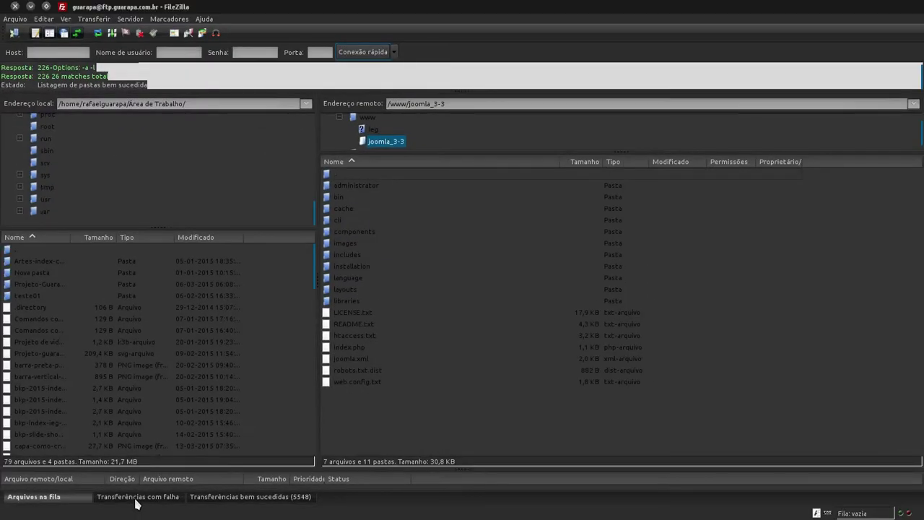
Step: Open the Transferências com falha list and resize the queue pane to check for failures
{"action": "left_click", "coordinate": [135, 498]}
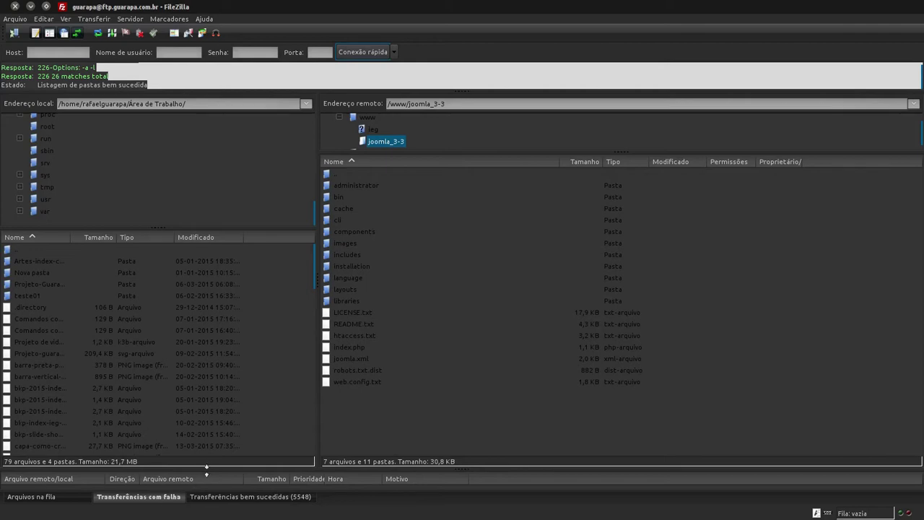
{"action": "left_click_drag", "start_coordinate": [207, 470], "coordinate": [227, 447]}
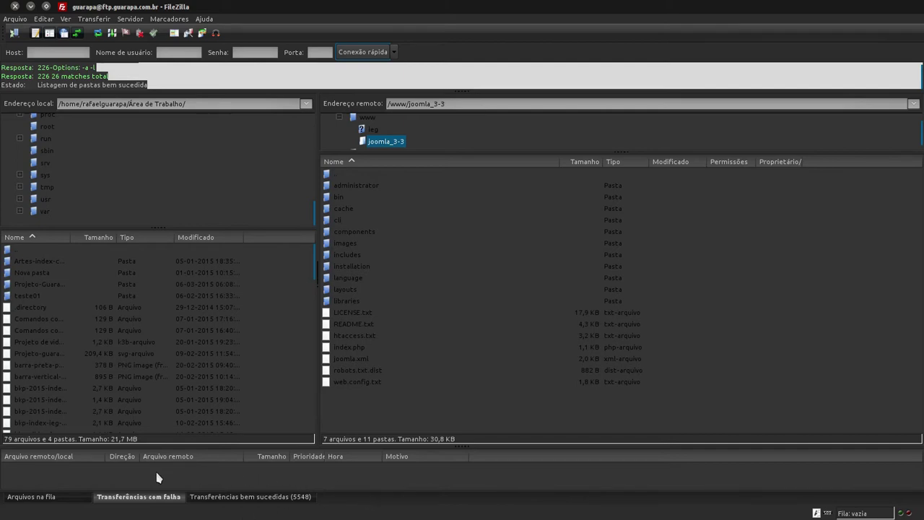
{"action": "left_click_drag", "start_coordinate": [244, 447], "coordinate": [250, 482]}
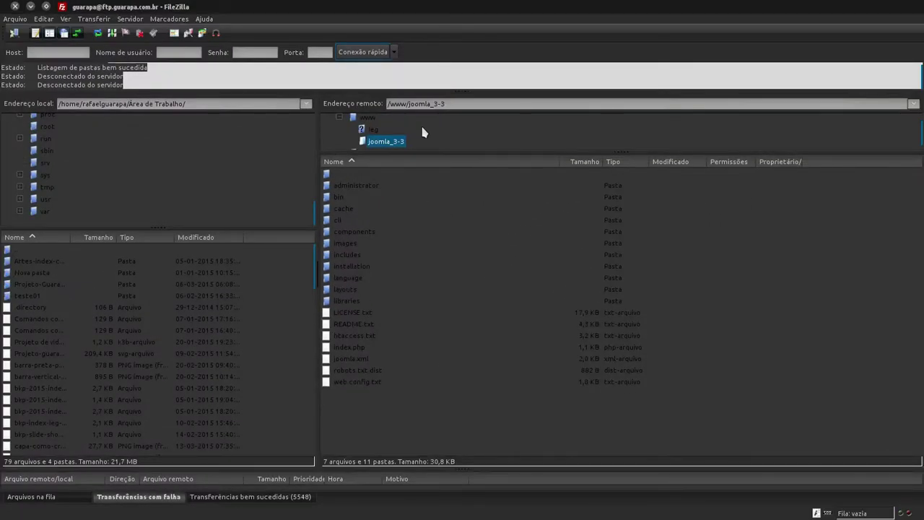
{"action": "mouse_move", "coordinate": [2, 191]}
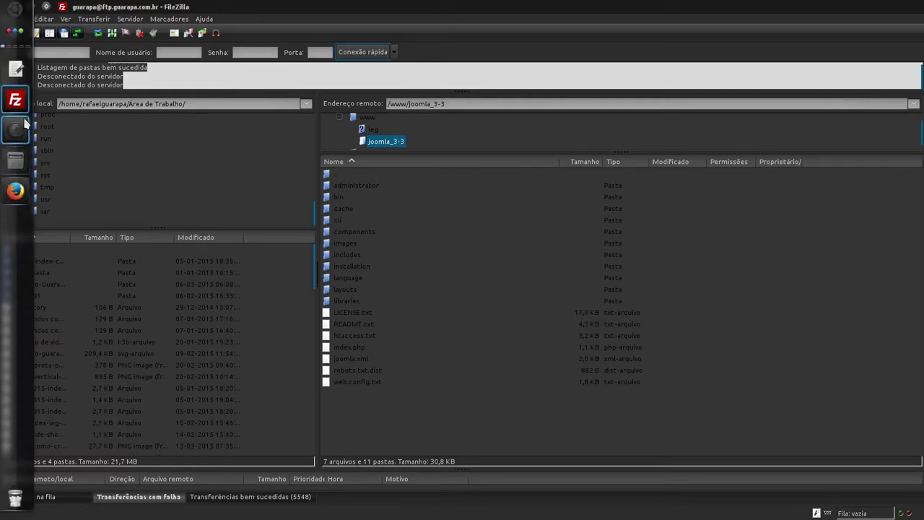
{"action": "left_click", "coordinate": [15, 190]}
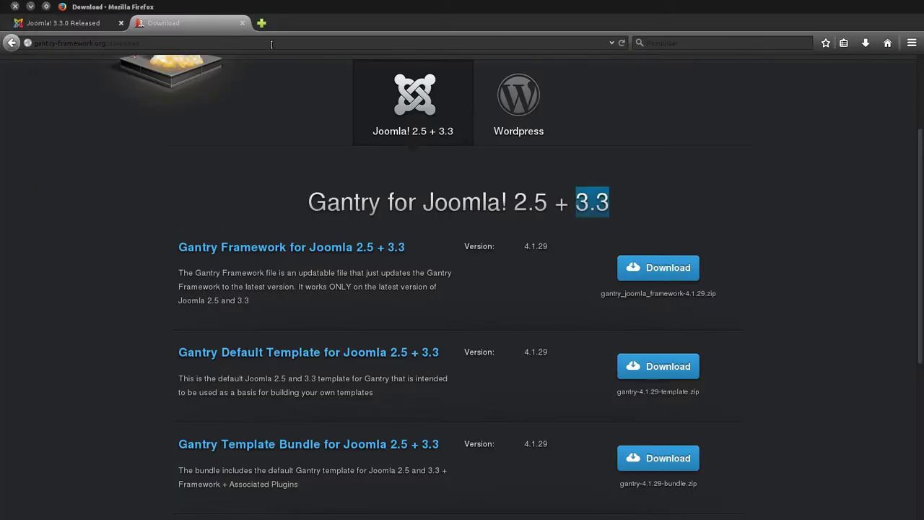
{"action": "left_click", "coordinate": [262, 22]}
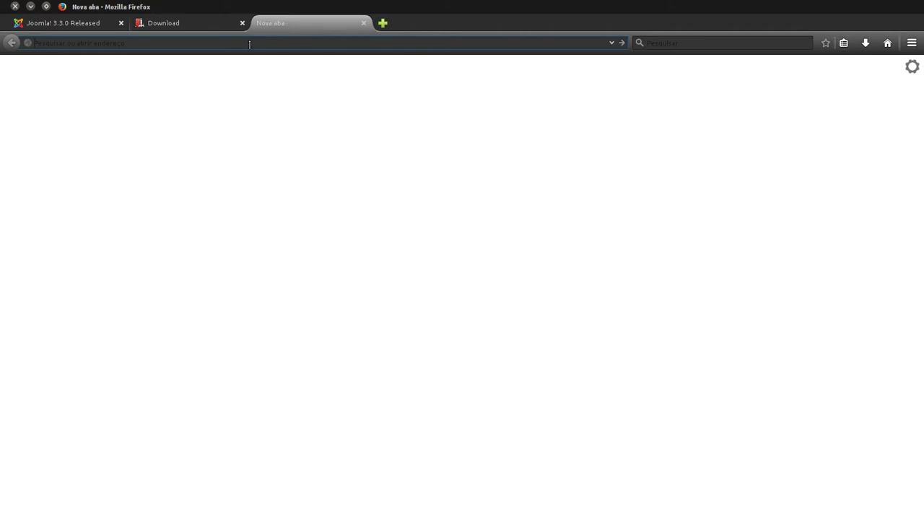
{"action": "type", "text": "www.guarapa.com.br/"}
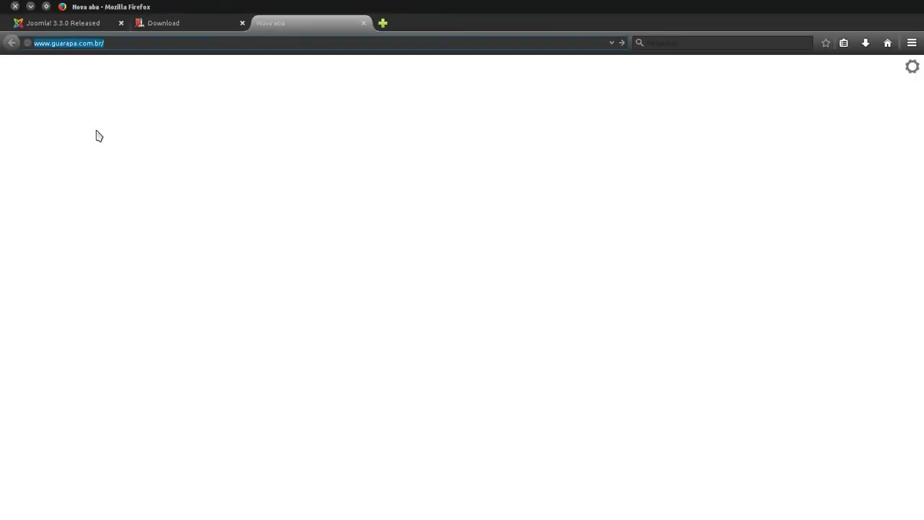
{"action": "mouse_move", "coordinate": [2, 205]}
{"action": "left_click", "coordinate": [14, 191]}
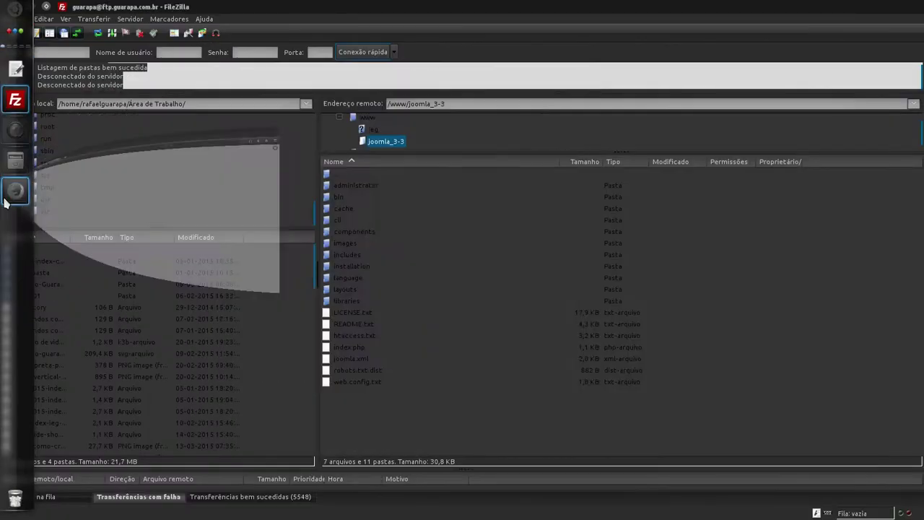
{"action": "left_click", "coordinate": [359, 178]}
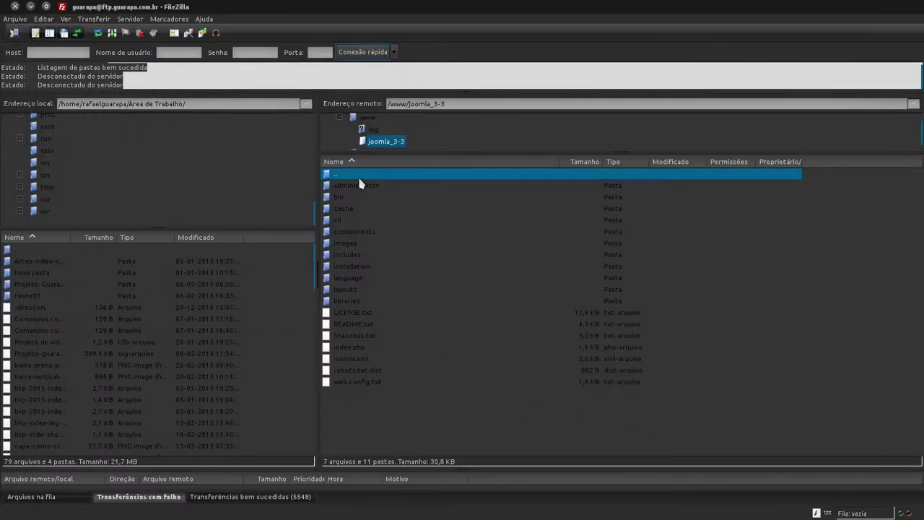
{"action": "double_click", "coordinate": [359, 178]}
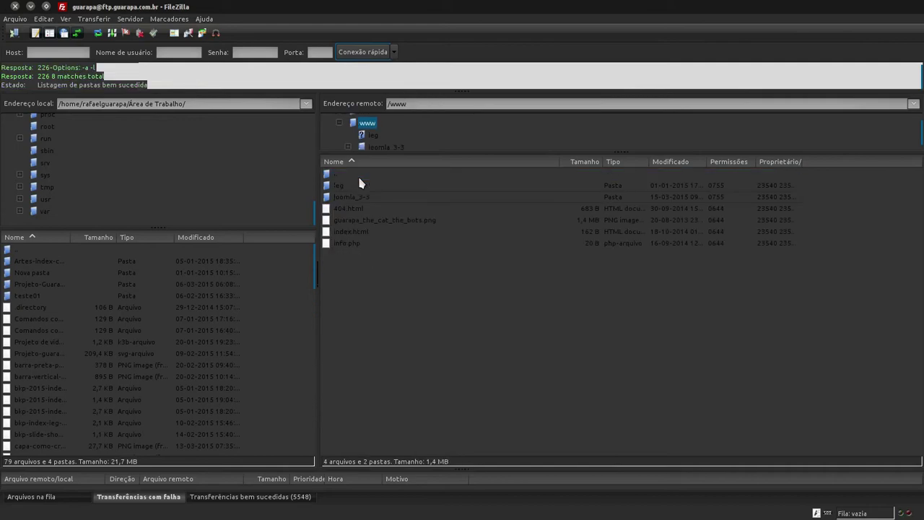
{"action": "double_click", "coordinate": [358, 178]}
{"action": "double_click", "coordinate": [354, 221]}
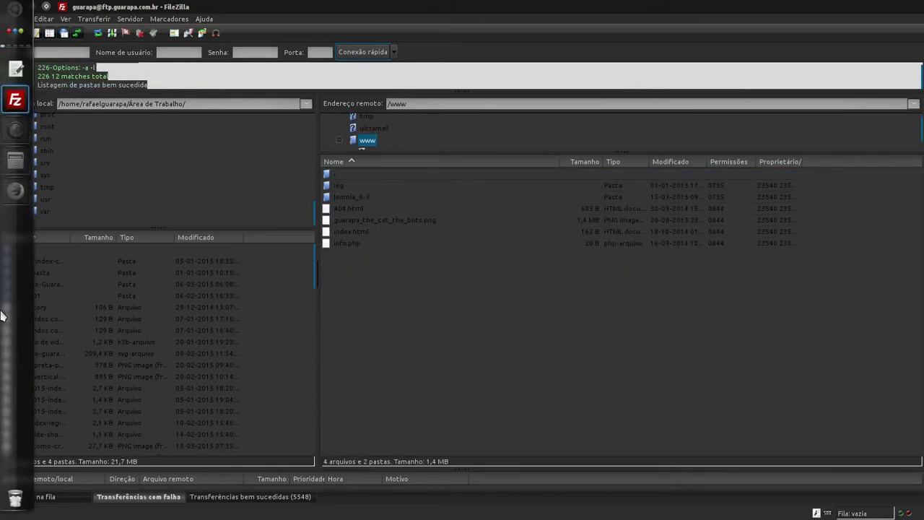
{"action": "left_click", "coordinate": [15, 191]}
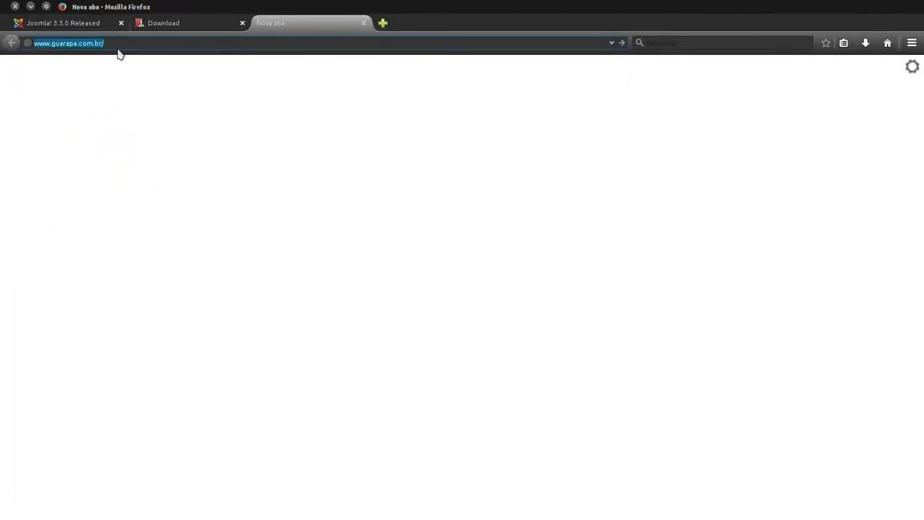
{"action": "mouse_move", "coordinate": [2, 269]}
{"action": "left_click", "coordinate": [16, 99]}
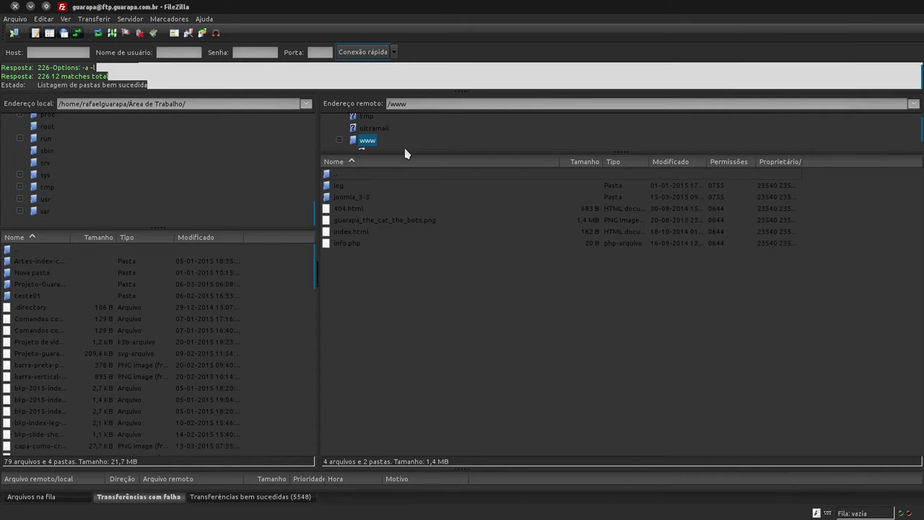
Step: Open joomla_3-3 on the server, select its name in Endereço remoto, and return to Firefox
{"action": "left_click", "coordinate": [373, 198]}
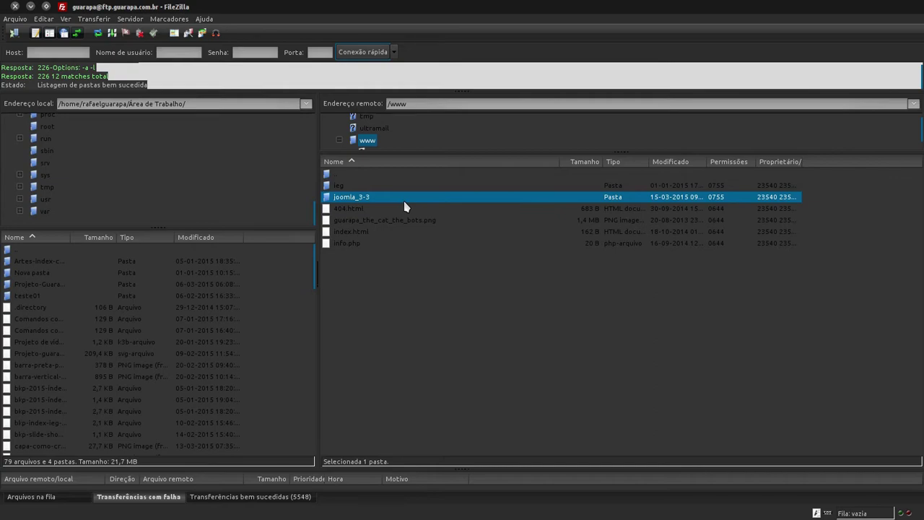
{"action": "double_click", "coordinate": [403, 202]}
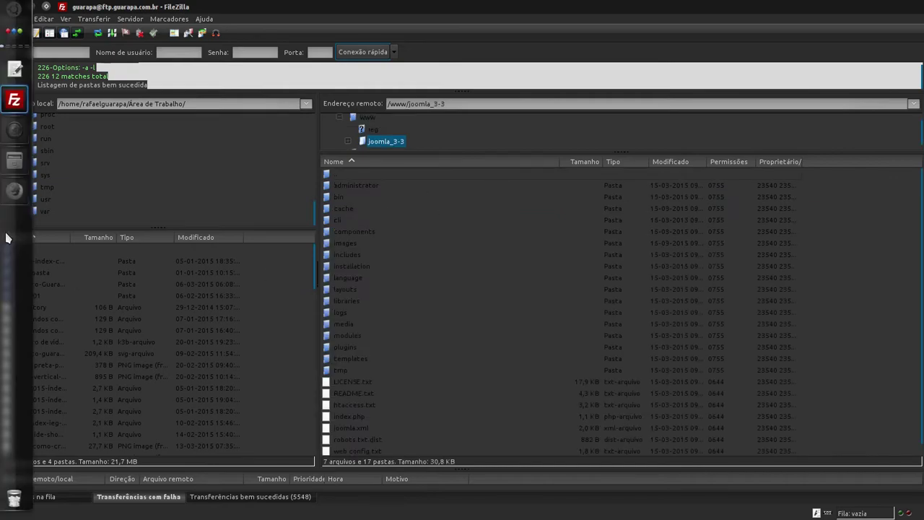
{"action": "left_click_drag", "start_coordinate": [456, 109], "coordinate": [411, 107]}
{"action": "left_click", "coordinate": [411, 107]}
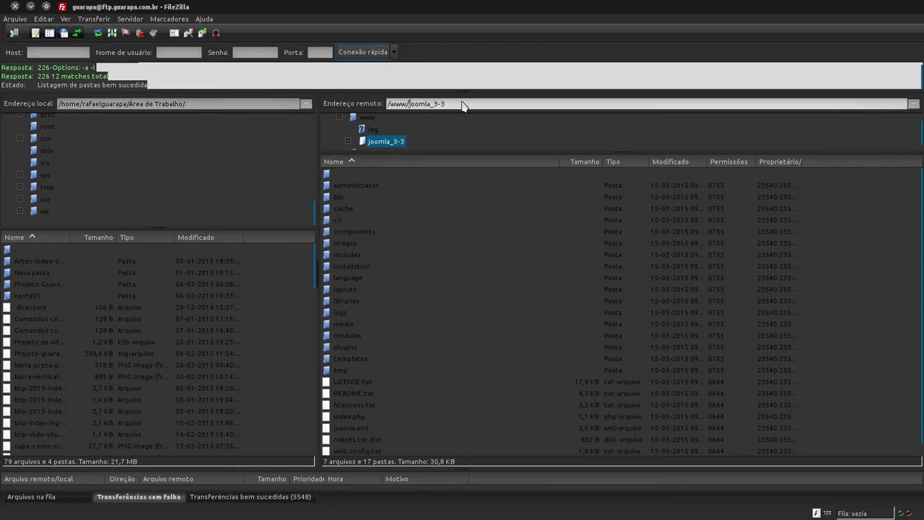
{"action": "key", "text": "shift+Right"}
{"action": "key", "text": "shift+Right"}
{"action": "key", "text": "shift+Right"}
{"action": "key", "text": "shift+Right"}
{"action": "key", "text": "shift+Right"}
{"action": "key", "text": "shift+Right"}
{"action": "key", "text": "shift+Right"}
{"action": "key", "text": "shift+Right"}
{"action": "key", "text": "shift+Right"}
{"action": "key", "text": "shift+Right"}
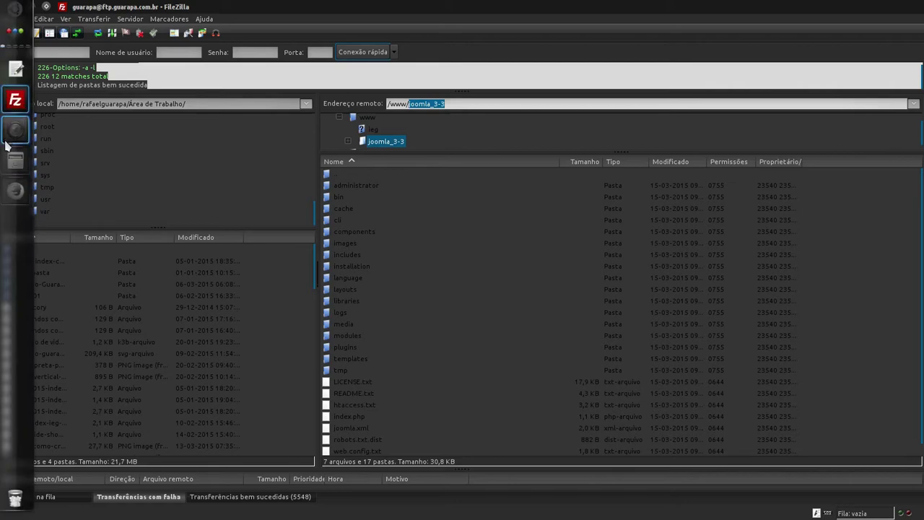
{"action": "left_click", "coordinate": [15, 198]}
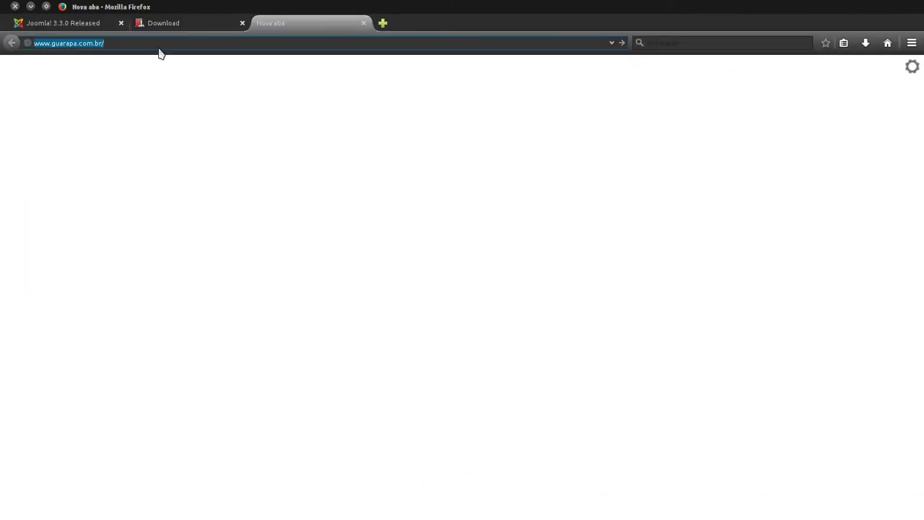
{"action": "left_click", "coordinate": [155, 43]}
{"action": "left_click_drag", "start_coordinate": [143, 46], "coordinate": [24, 40]}
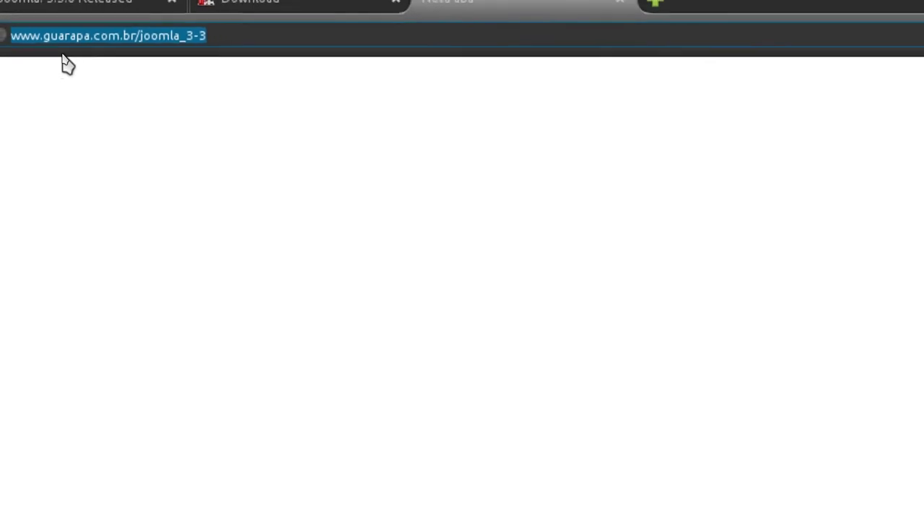
{"action": "left_click", "coordinate": [174, 43]}
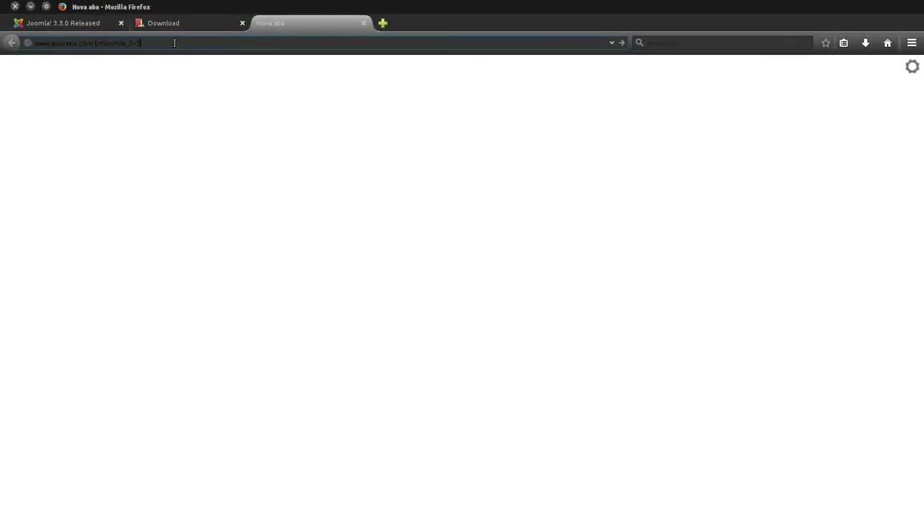
{"action": "key", "text": "Return"}
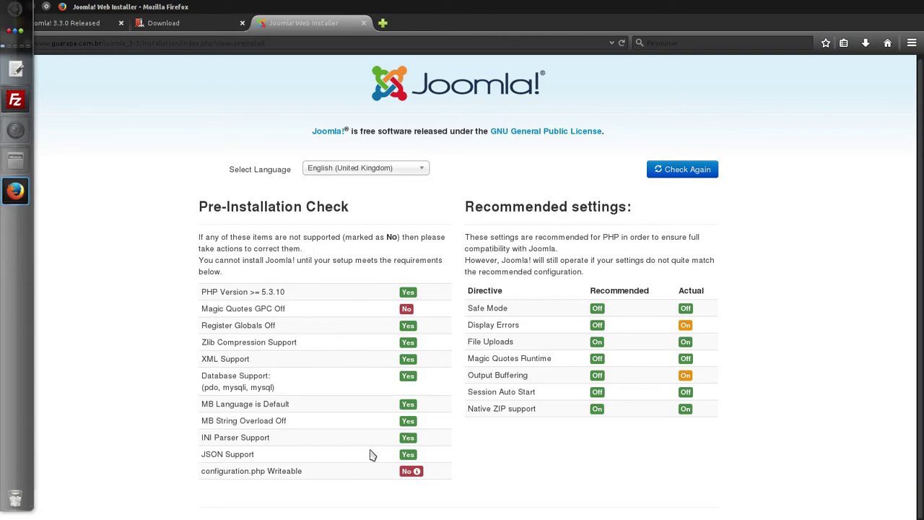
Step: Review the check flagging configuration.php as not writeable, then return to FileZilla
{"action": "left_click_drag", "start_coordinate": [340, 479], "coordinate": [202, 480]}
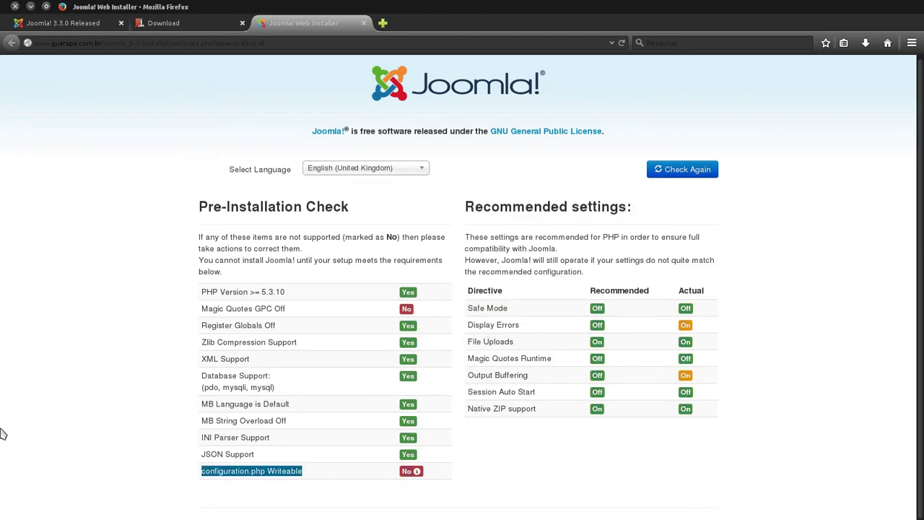
{"action": "mouse_move", "coordinate": [2, 433]}
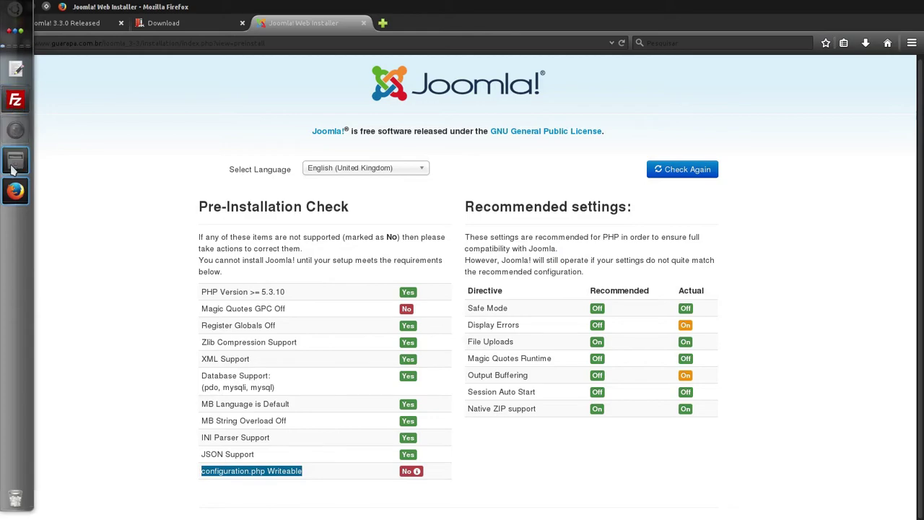
{"action": "left_click", "coordinate": [15, 101]}
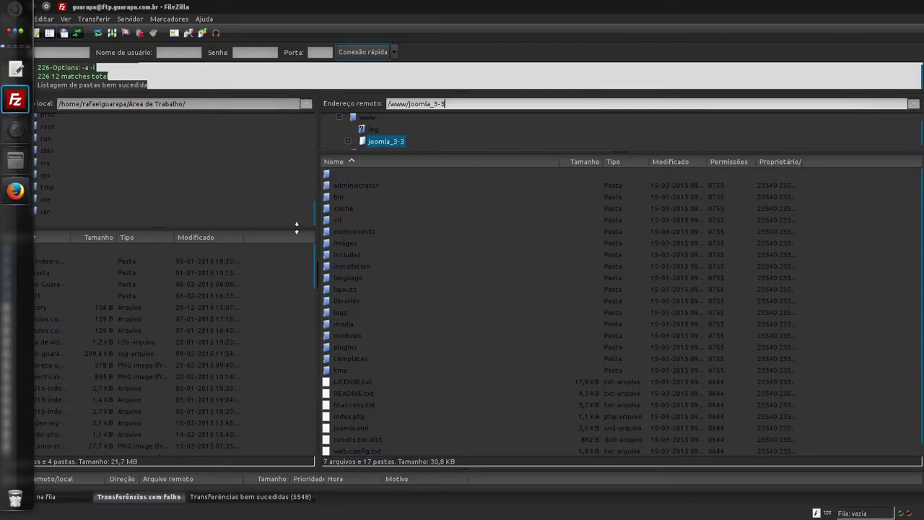
{"action": "double_click", "coordinate": [363, 174]}
{"action": "left_click", "coordinate": [368, 197]}
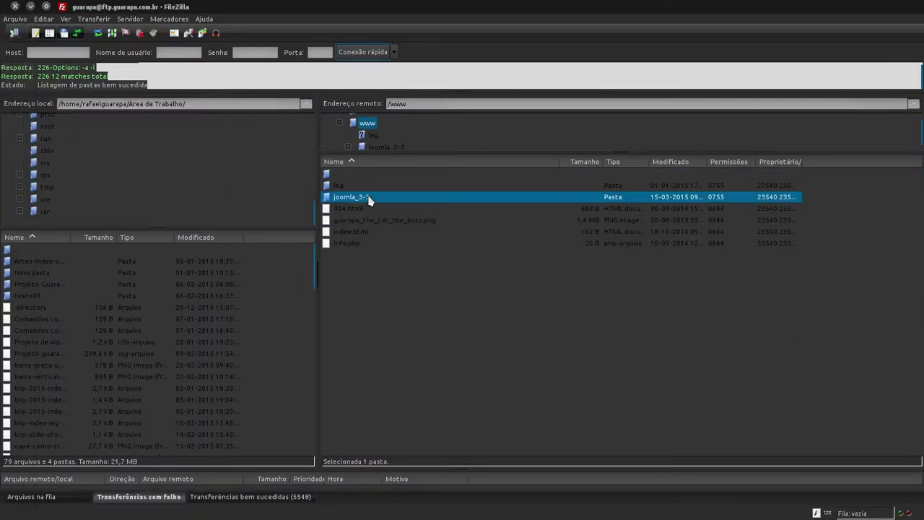
{"action": "double_click", "coordinate": [363, 177]}
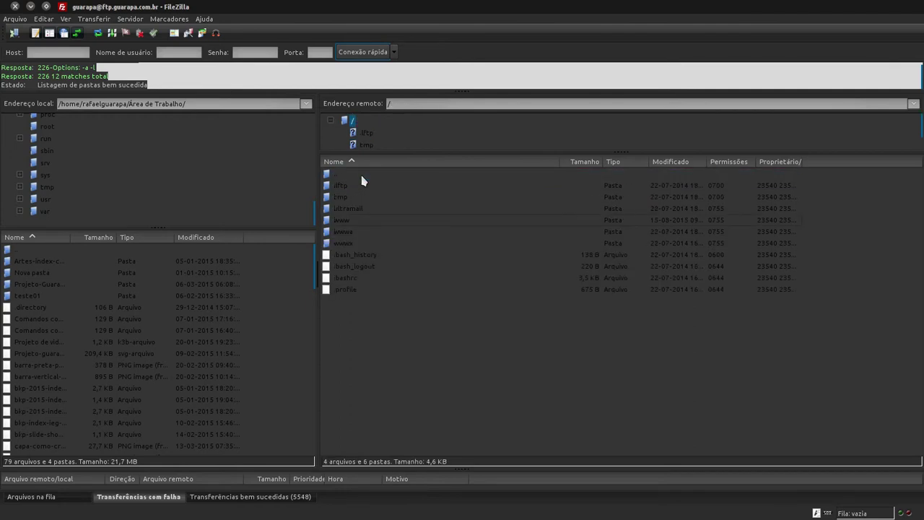
{"action": "left_click", "coordinate": [355, 221]}
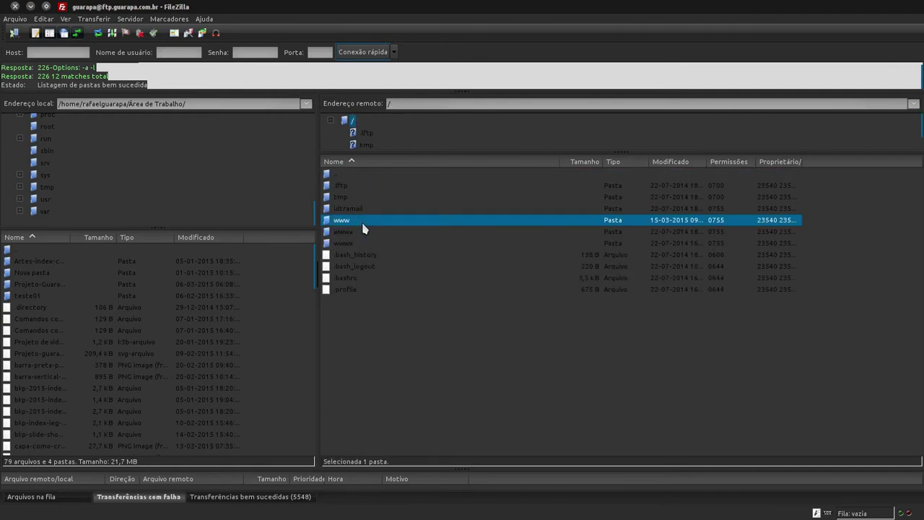
Step: View the www folder's permissions without changing them, then open www and select joomla_3-3
{"action": "right_click", "coordinate": [349, 222]}
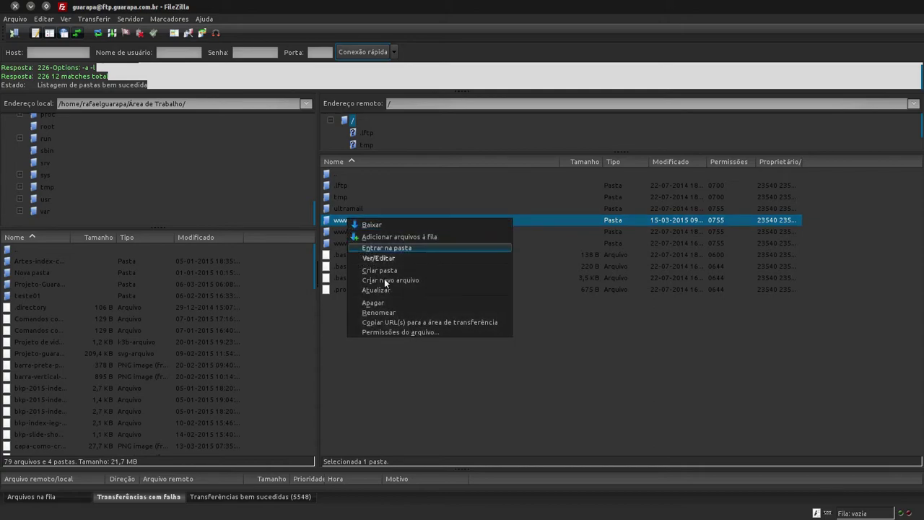
{"action": "left_click", "coordinate": [423, 332]}
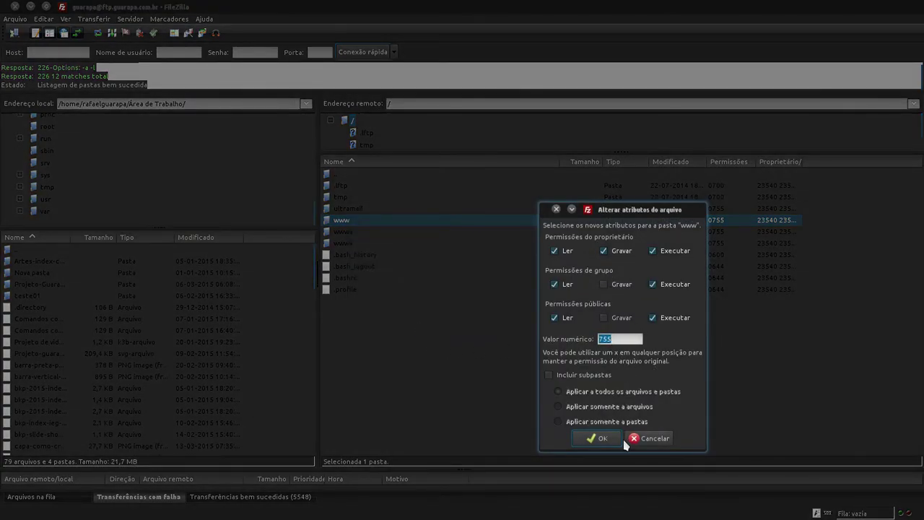
{"action": "left_click", "coordinate": [653, 439]}
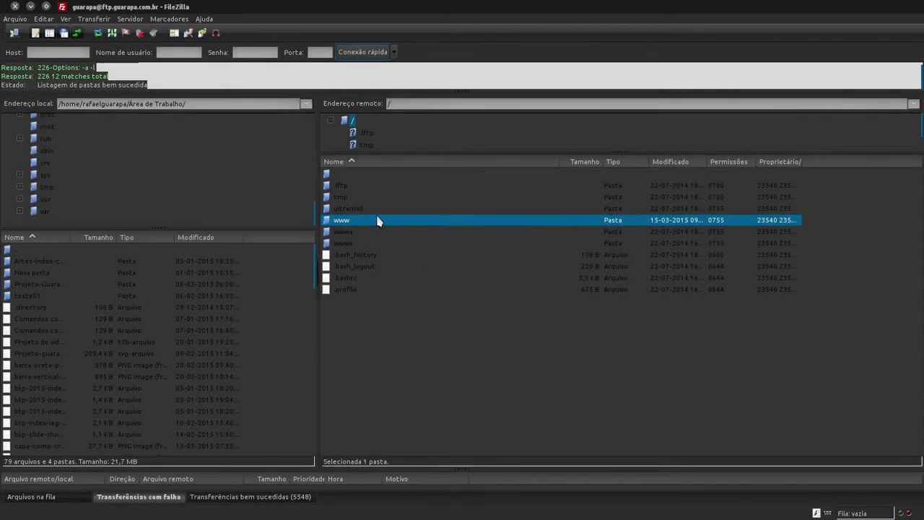
{"action": "double_click", "coordinate": [351, 223]}
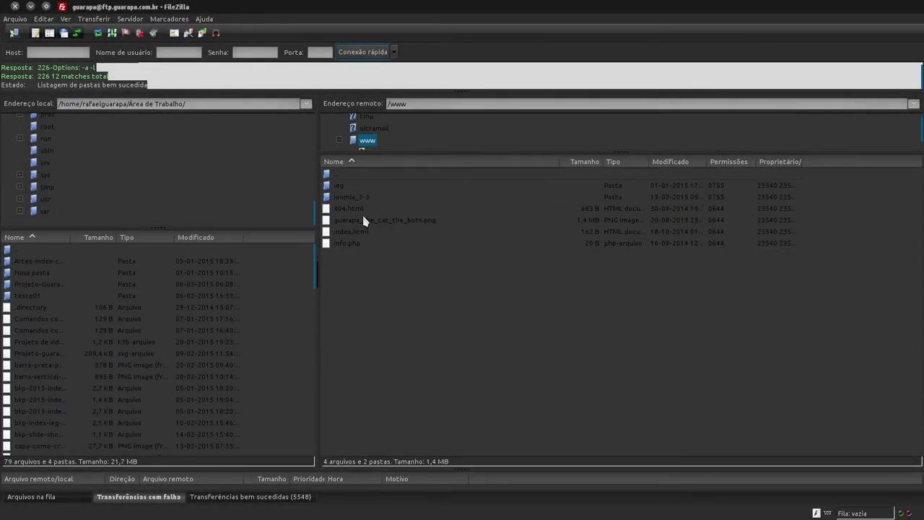
{"action": "left_click", "coordinate": [374, 202]}
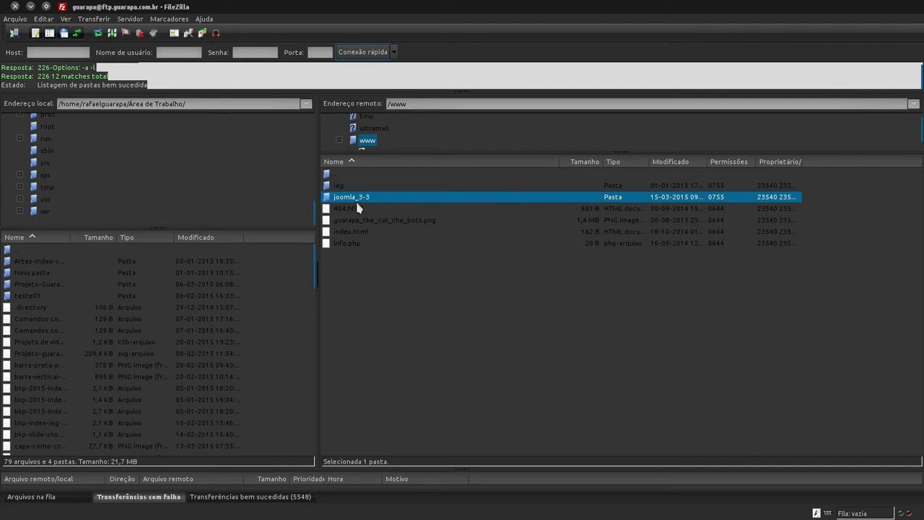
Step: Replace joomla_3-3's numeric permission value 755 with 777 and apply it
{"action": "right_click", "coordinate": [370, 200]}
{"action": "left_click", "coordinate": [416, 312]}
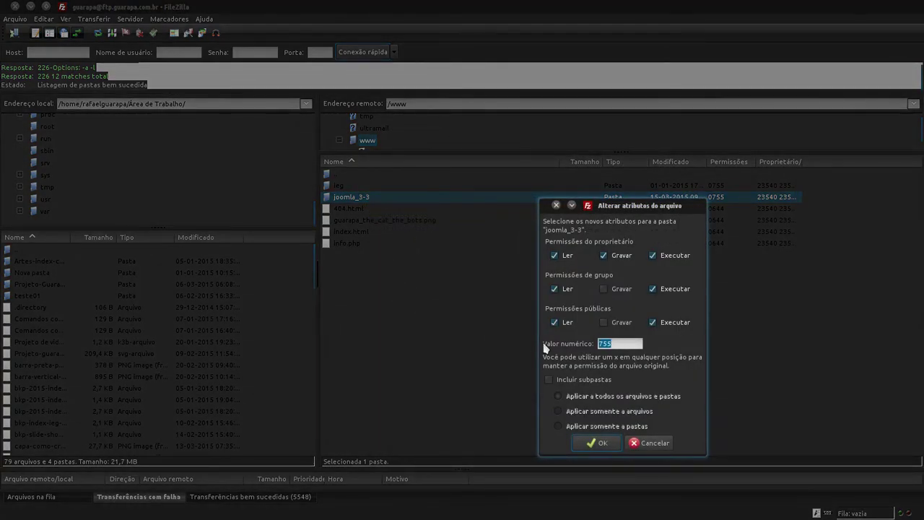
{"action": "key", "text": "Home"}
{"action": "left_click_drag", "start_coordinate": [646, 344], "coordinate": [501, 339]}
{"action": "type", "text": "777"}
{"action": "left_click", "coordinate": [602, 443]}
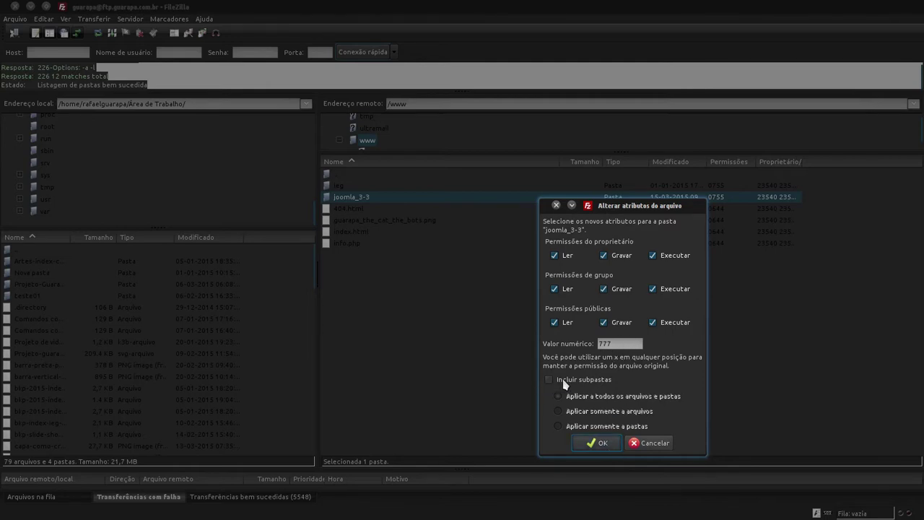
{"action": "left_click", "coordinate": [623, 343]}
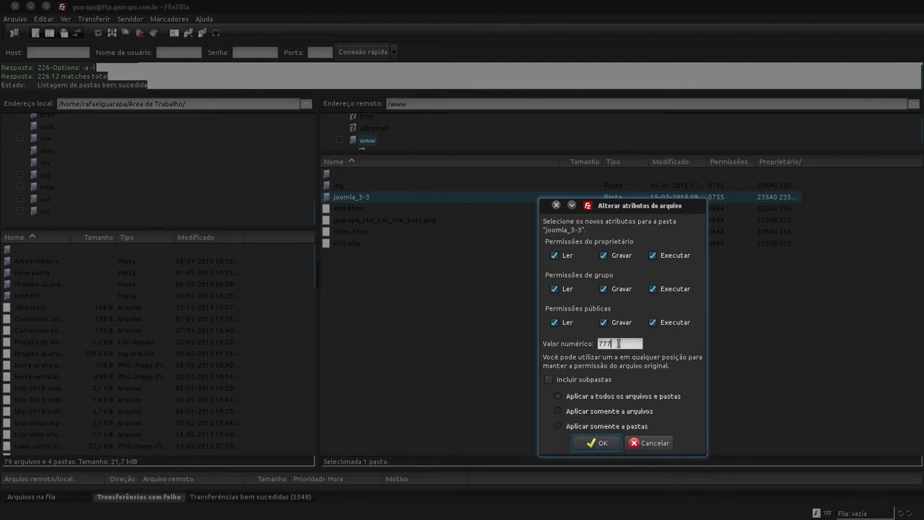
{"action": "left_click", "coordinate": [610, 446]}
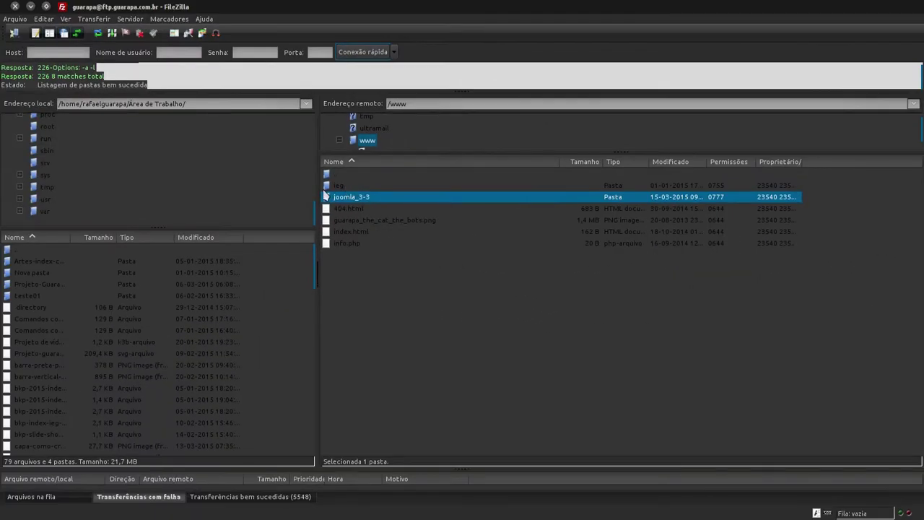
Step: Recheck the installer's configuration.php Writeable status, then close the installer tab
{"action": "left_click", "coordinate": [7, 194]}
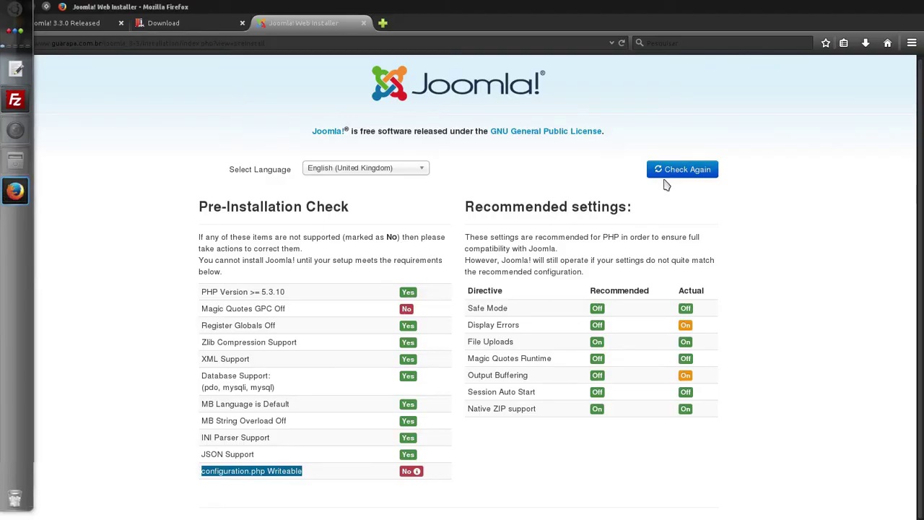
{"action": "left_click_drag", "start_coordinate": [332, 476], "coordinate": [196, 473]}
{"action": "left_click", "coordinate": [226, 482]}
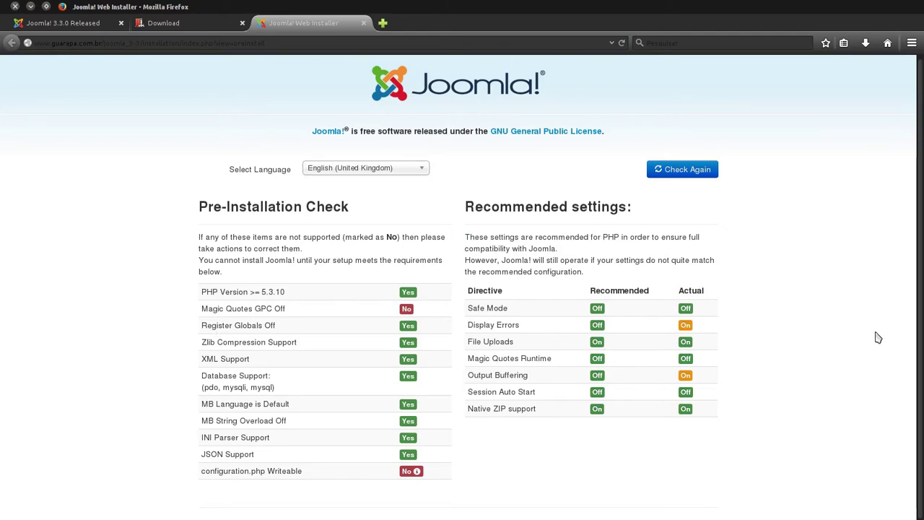
{"action": "left_click", "coordinate": [689, 171]}
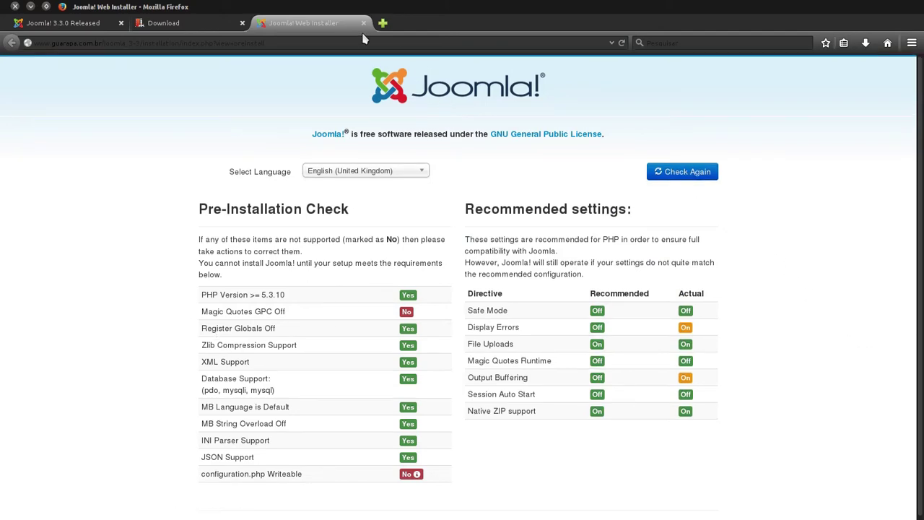
{"action": "left_click", "coordinate": [363, 23]}
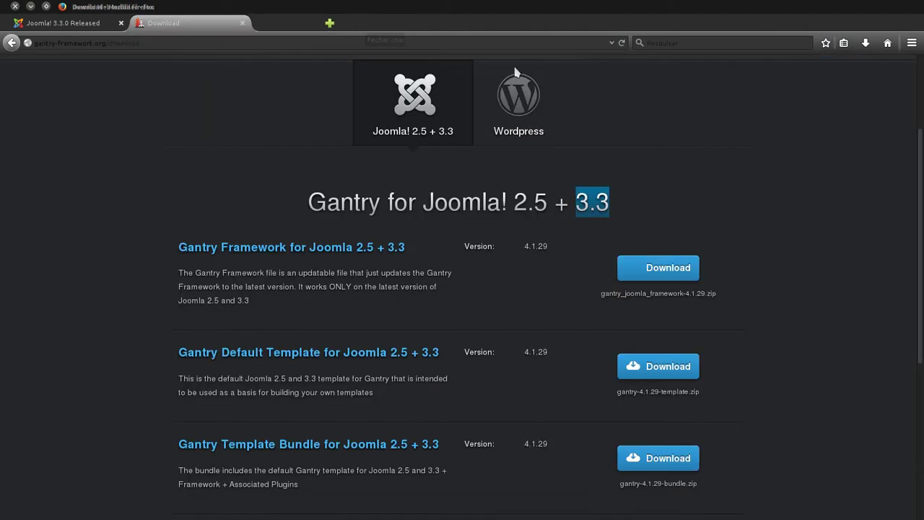
Step: Clear Firefox's recent browsing history
{"action": "left_click", "coordinate": [909, 42]}
{"action": "left_click", "coordinate": [839, 180]}
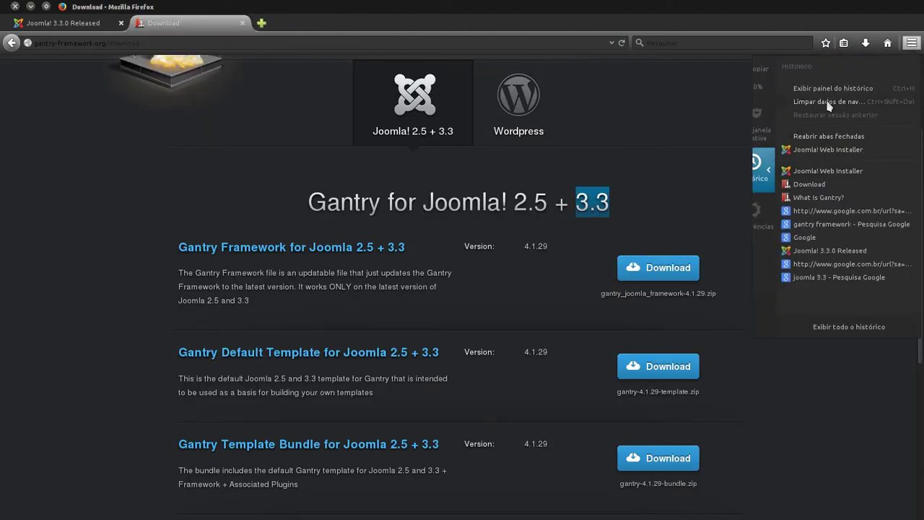
{"action": "left_click", "coordinate": [829, 106]}
{"action": "left_click", "coordinate": [549, 354]}
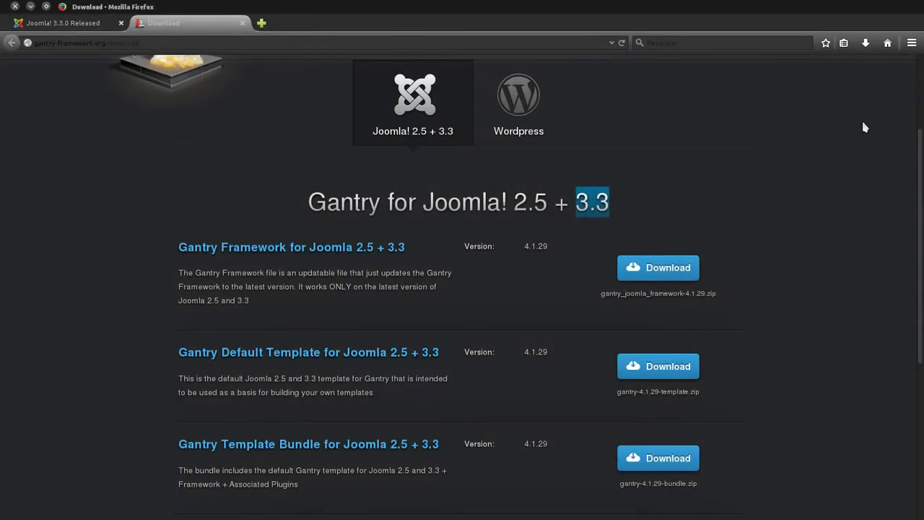
{"action": "left_click", "coordinate": [915, 42]}
{"action": "left_click", "coordinate": [840, 177]}
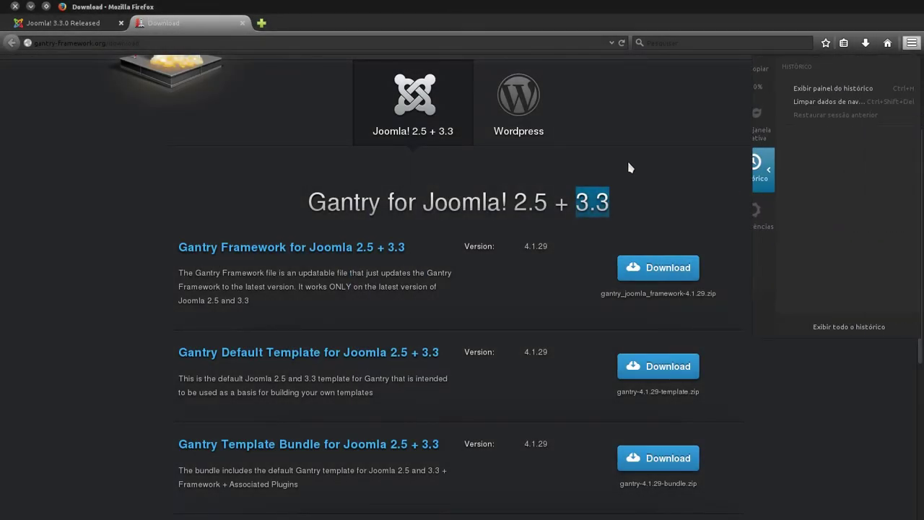
{"action": "left_click", "coordinate": [344, 33]}
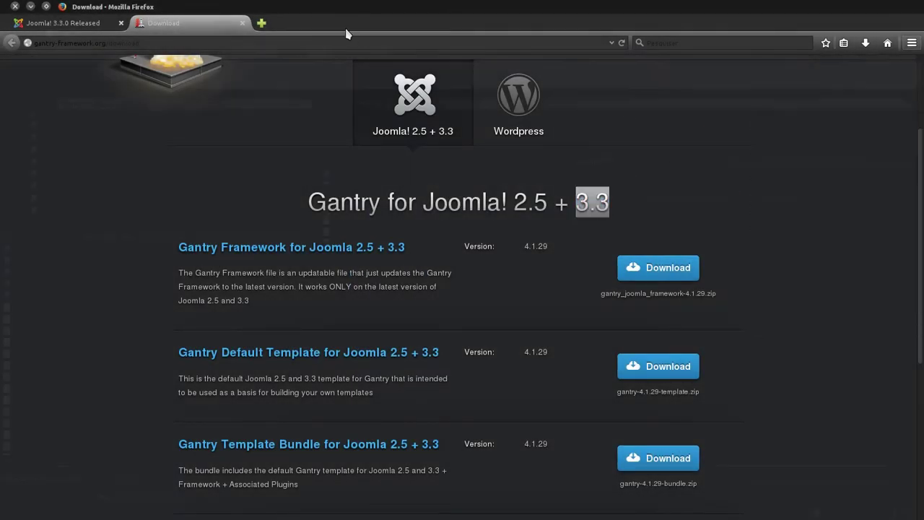
Step: Paste the site's /joomla_3-3 installer address into a new tab and load it
{"action": "left_click", "coordinate": [261, 22]}
{"action": "mouse_move", "coordinate": [2, 270]}
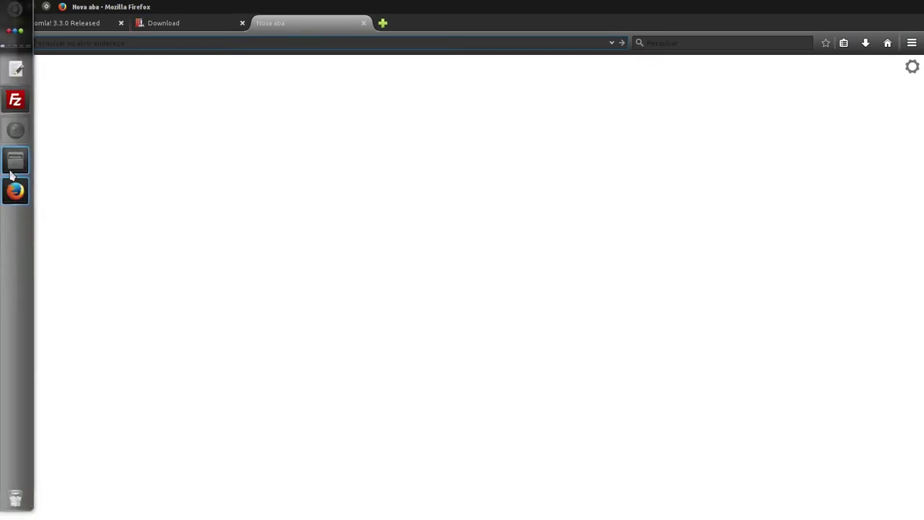
{"action": "left_click", "coordinate": [15, 99]}
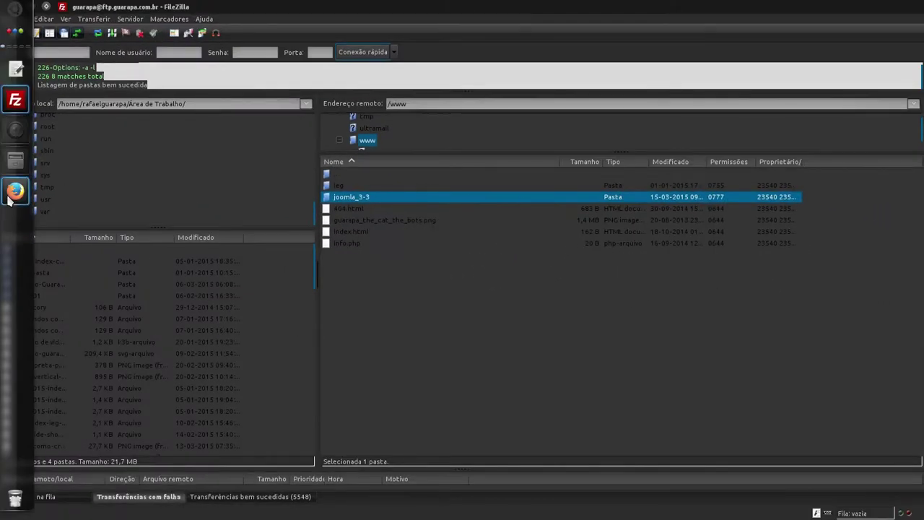
{"action": "left_click", "coordinate": [15, 190]}
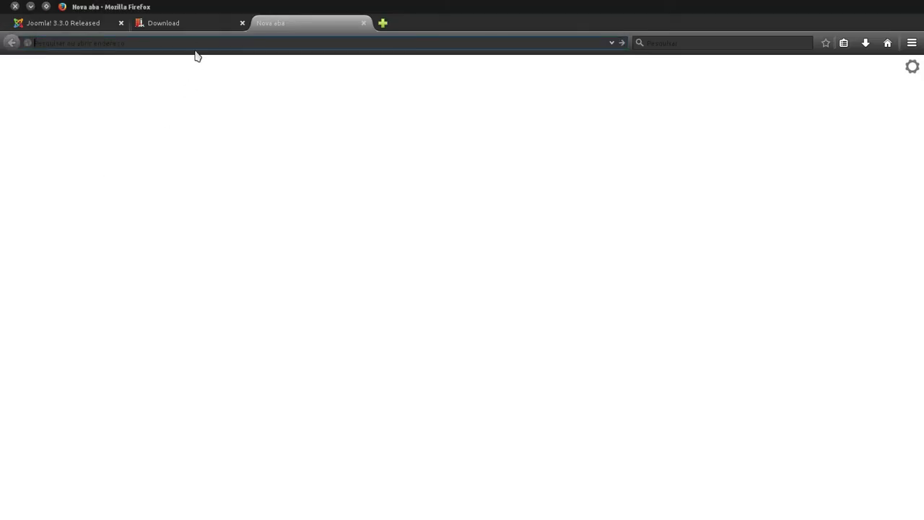
{"action": "type", "text": "www.guarapa.com.br/joomla_3-3"}
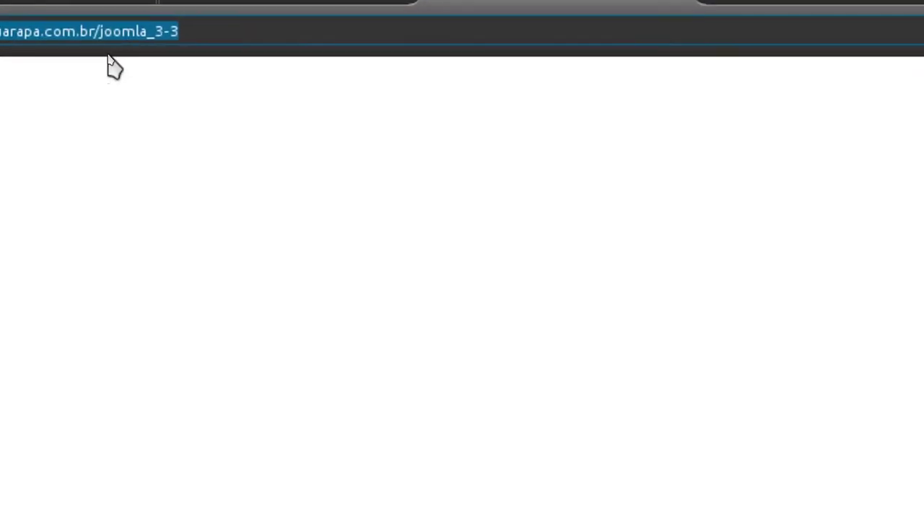
{"action": "key", "text": "Return"}
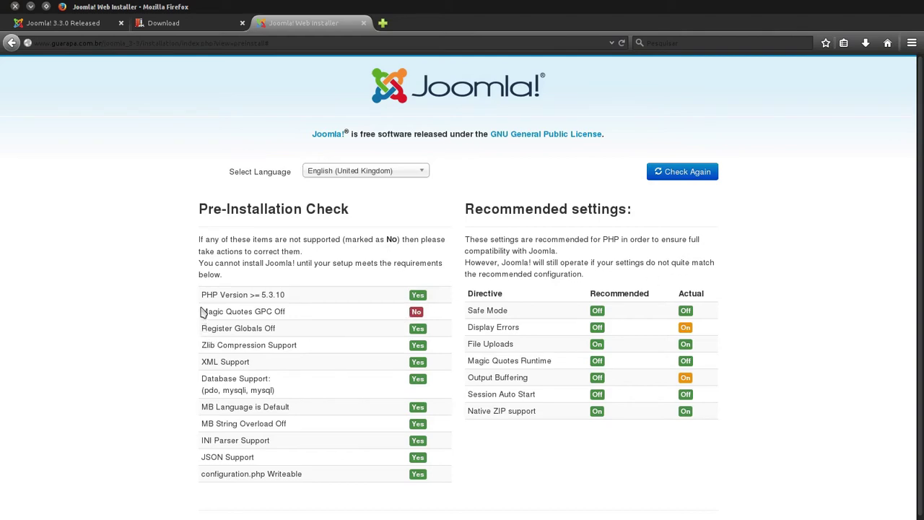
{"action": "left_click_drag", "start_coordinate": [202, 311], "coordinate": [303, 315]}
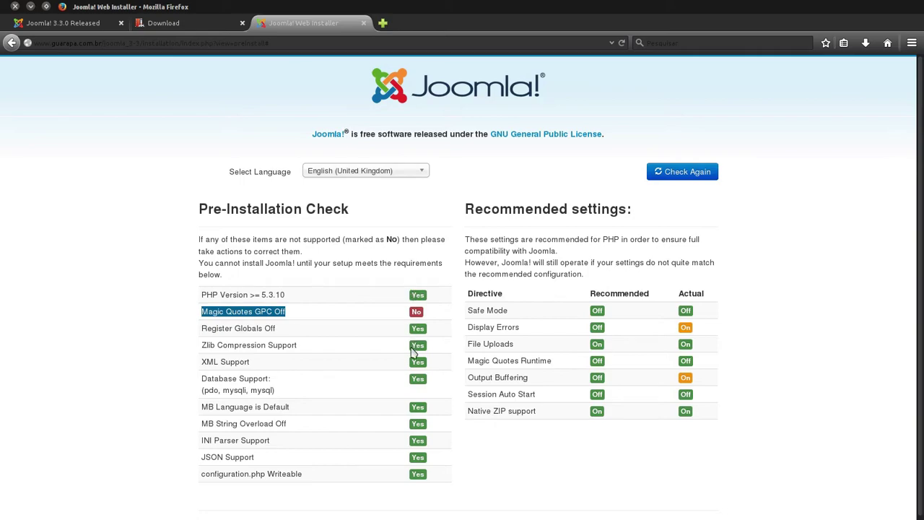
{"action": "left_click_drag", "start_coordinate": [373, 498], "coordinate": [200, 484]}
{"action": "left_click", "coordinate": [200, 348]}
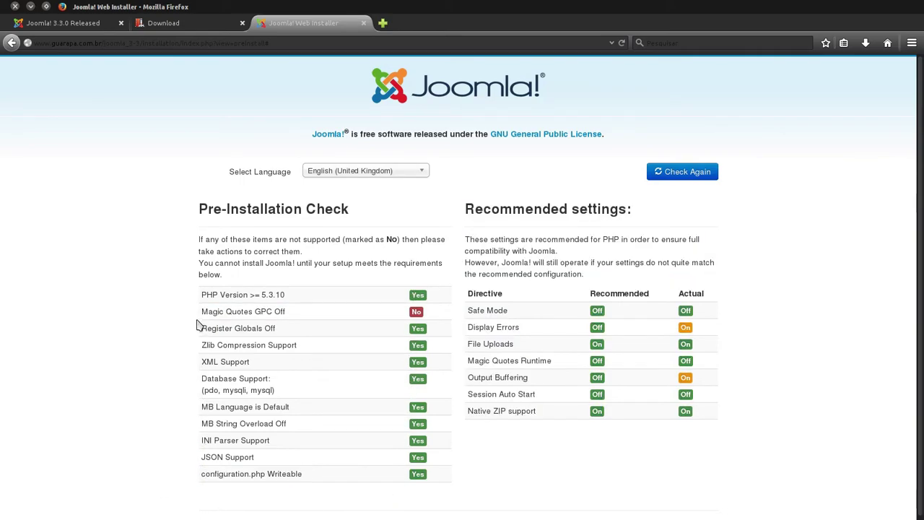
{"action": "left_click_drag", "start_coordinate": [204, 313], "coordinate": [291, 316]}
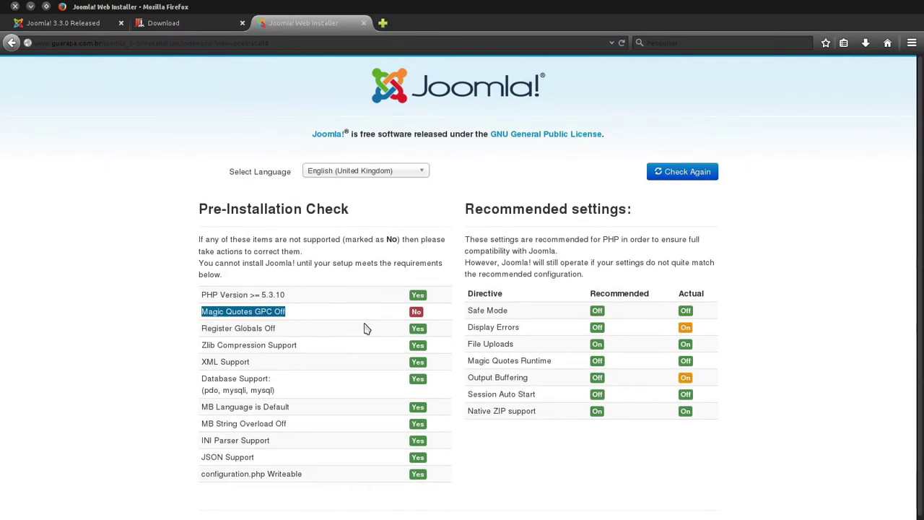
Step: Clear the stray text highlights on the Joomla installer page
{"action": "left_click", "coordinate": [401, 432]}
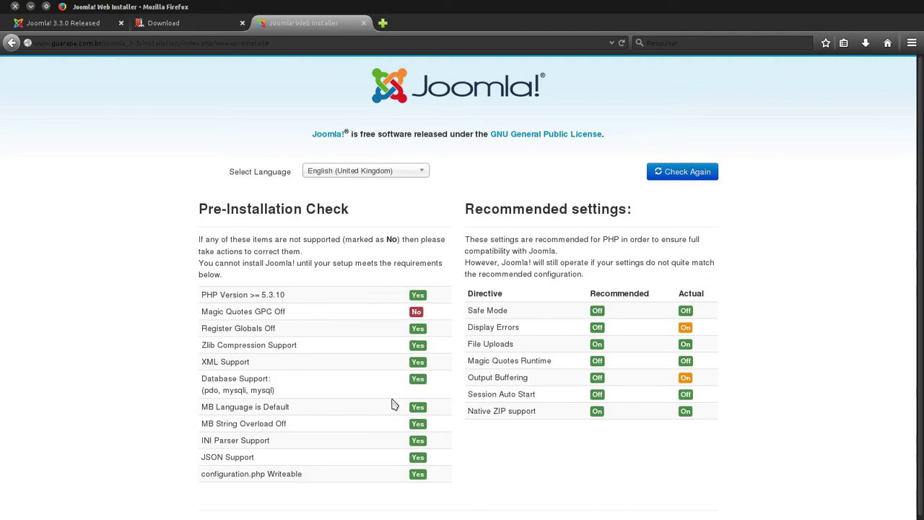
{"action": "left_click_drag", "start_coordinate": [189, 482], "coordinate": [244, 473]}
{"action": "left_click", "coordinate": [271, 469]}
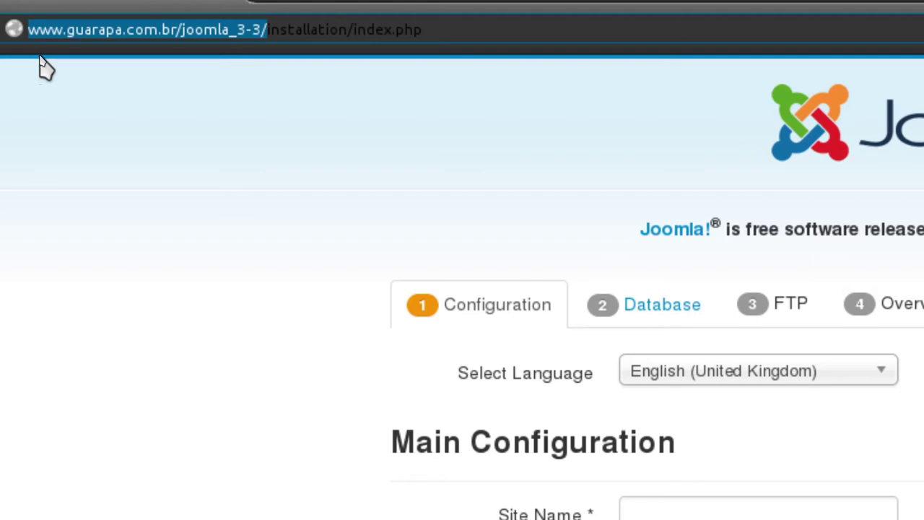
Step: Enter site name 'Teste instalação Jooma 3.3', a site description and the admin e-mail address
{"action": "left_click", "coordinate": [788, 519]}
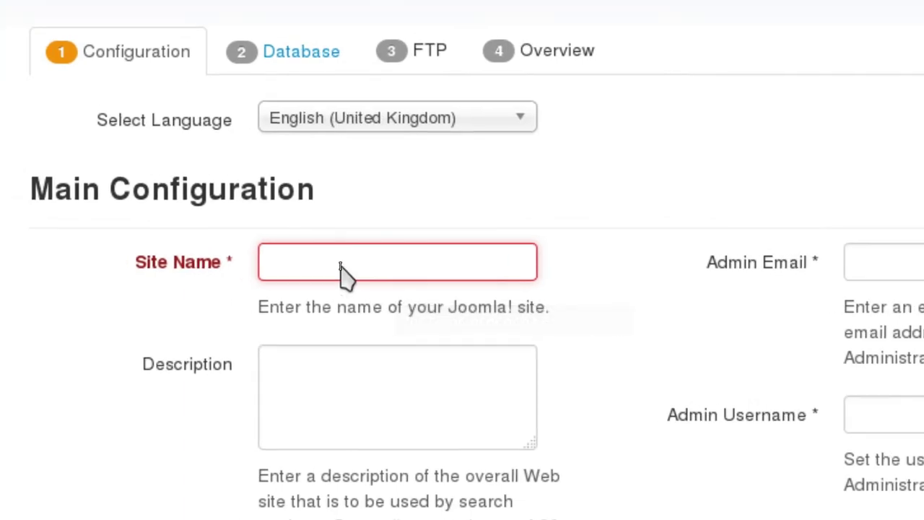
{"action": "left_click", "coordinate": [391, 409]}
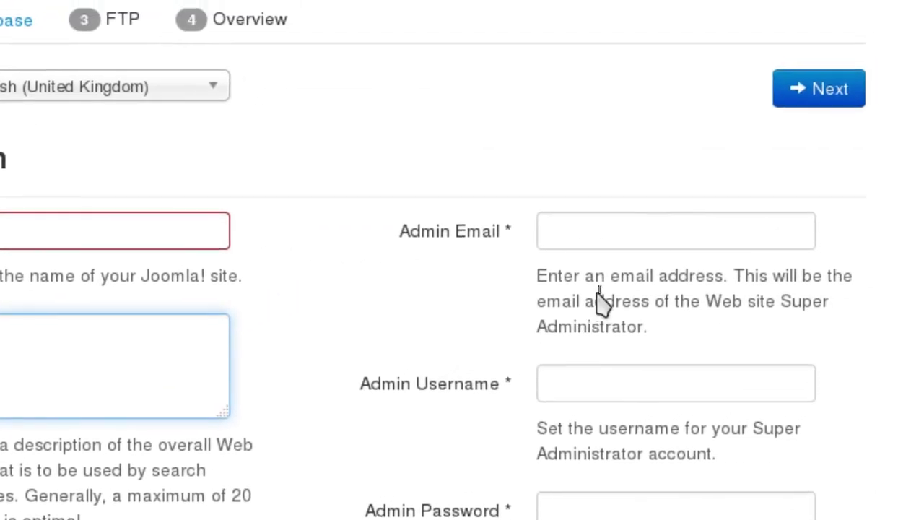
{"action": "left_click", "coordinate": [777, 186]}
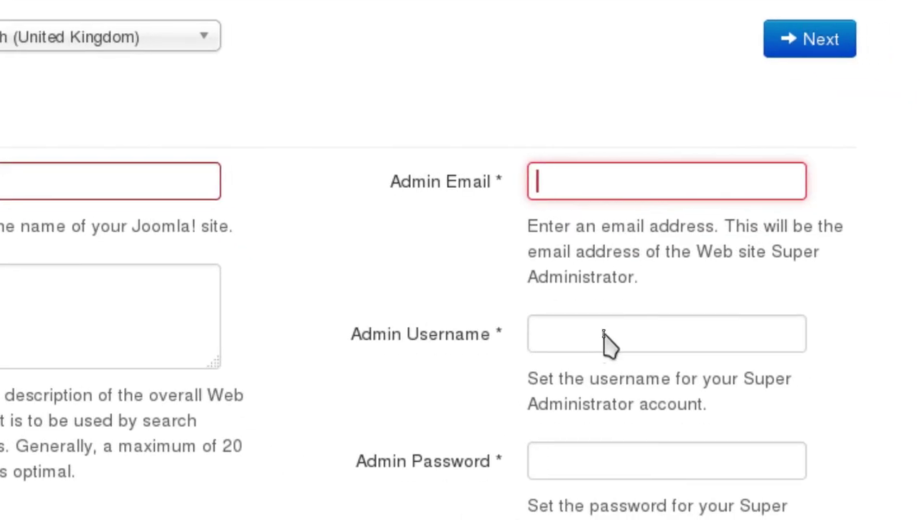
Step: Set the admin username and matching passwords, then revisit the site description field
{"action": "left_click", "coordinate": [663, 415]}
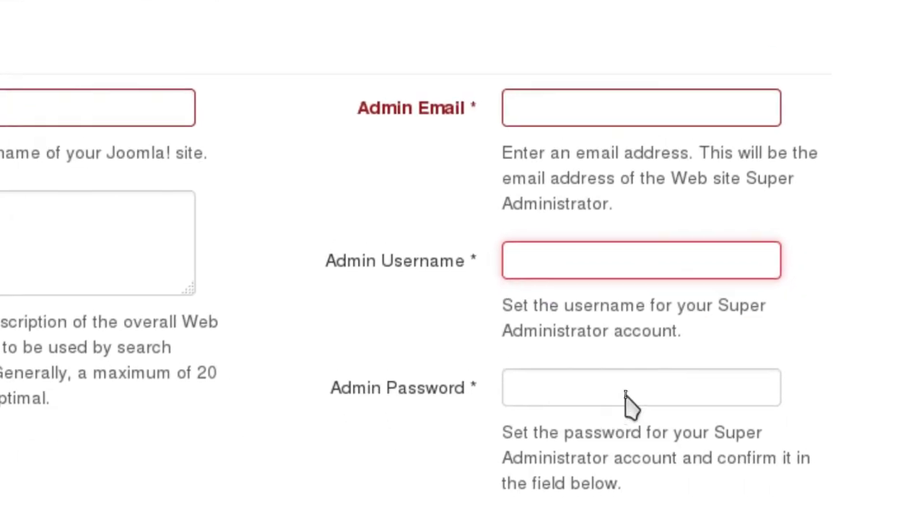
{"action": "left_click", "coordinate": [657, 471]}
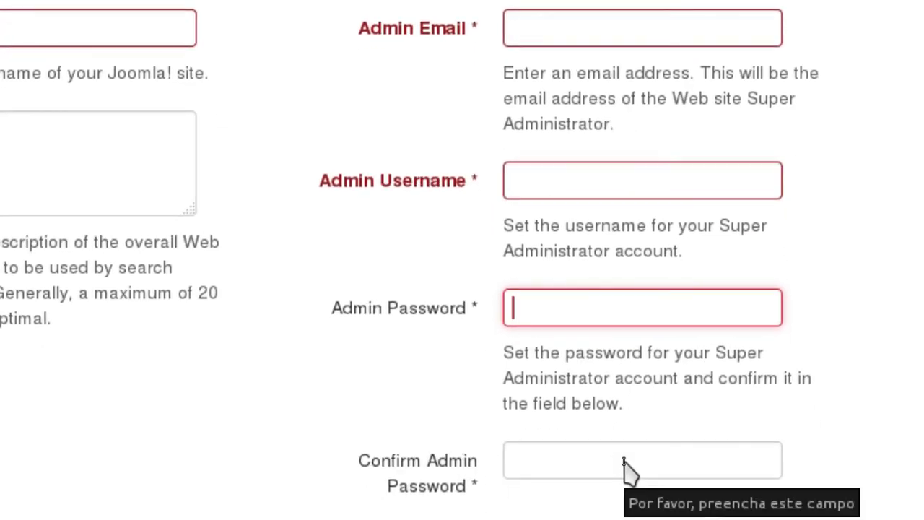
{"action": "left_click", "coordinate": [625, 465]}
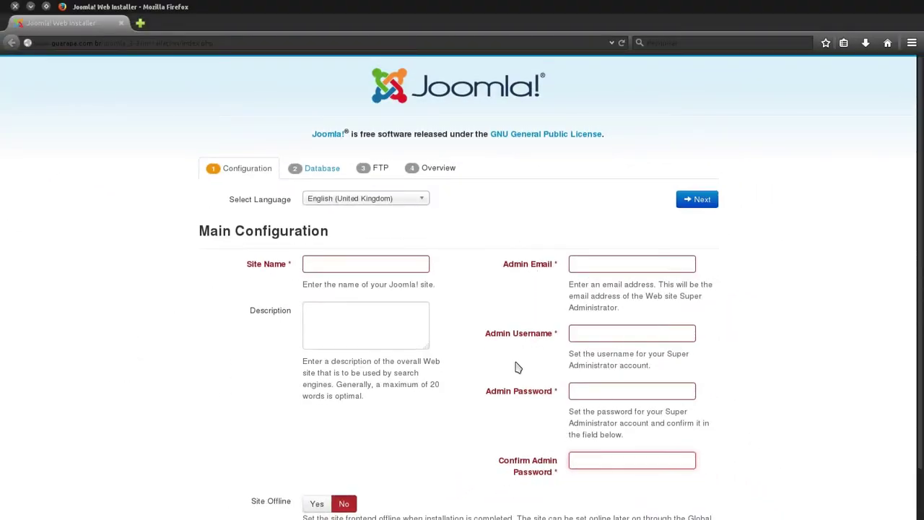
{"action": "scroll", "coordinate": [510, 389], "scroll_direction": "down", "scroll_amount": 1}
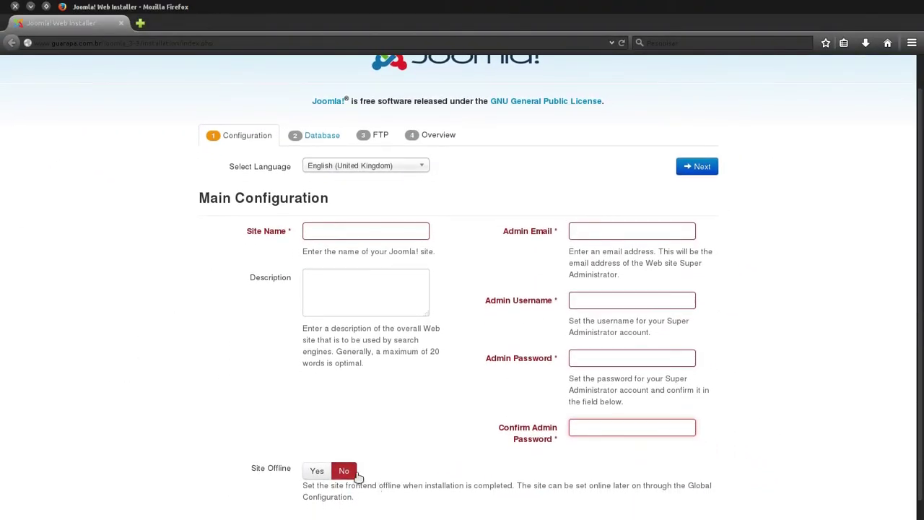
{"action": "scroll", "coordinate": [431, 505], "scroll_direction": "up", "scroll_amount": 1}
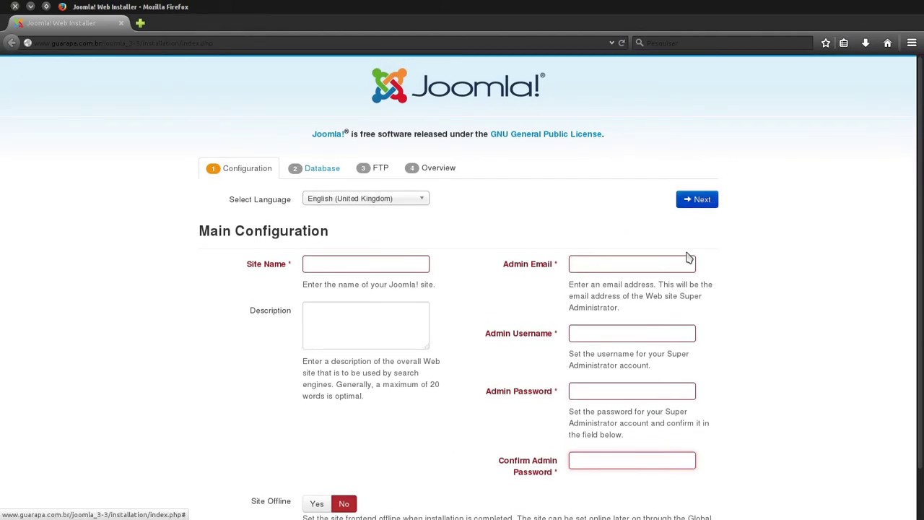
{"action": "left_click", "coordinate": [395, 318]}
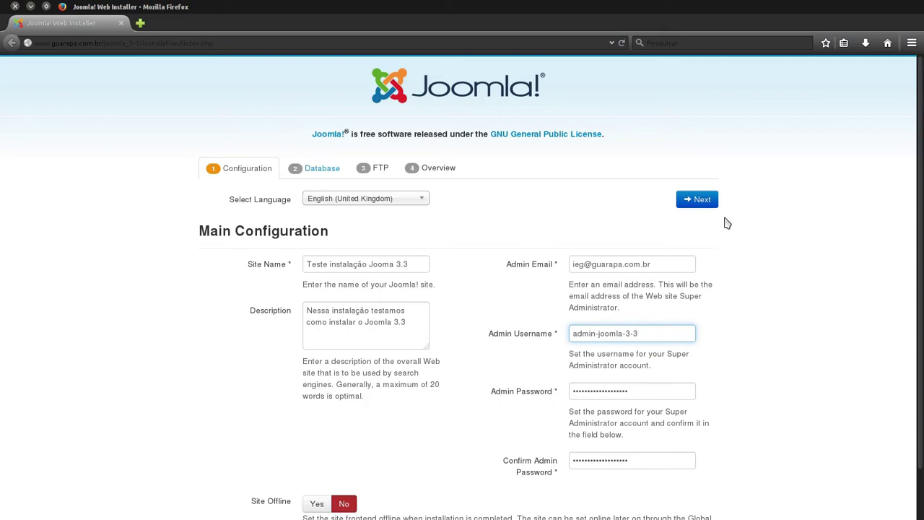
Step: Save the main configuration and submit MySQLi database details with host mysql.guarapa.com.br and prefix sp394_
{"action": "left_click", "coordinate": [702, 200]}
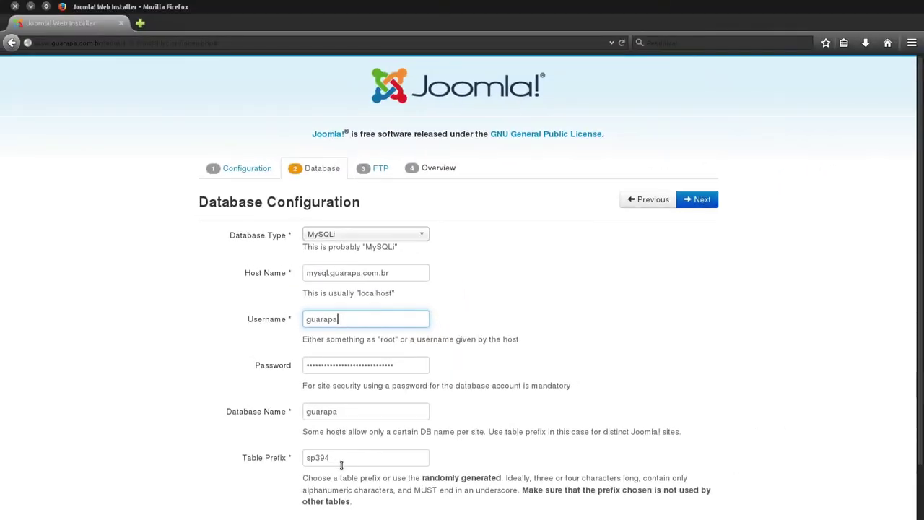
{"action": "left_click", "coordinate": [392, 507]}
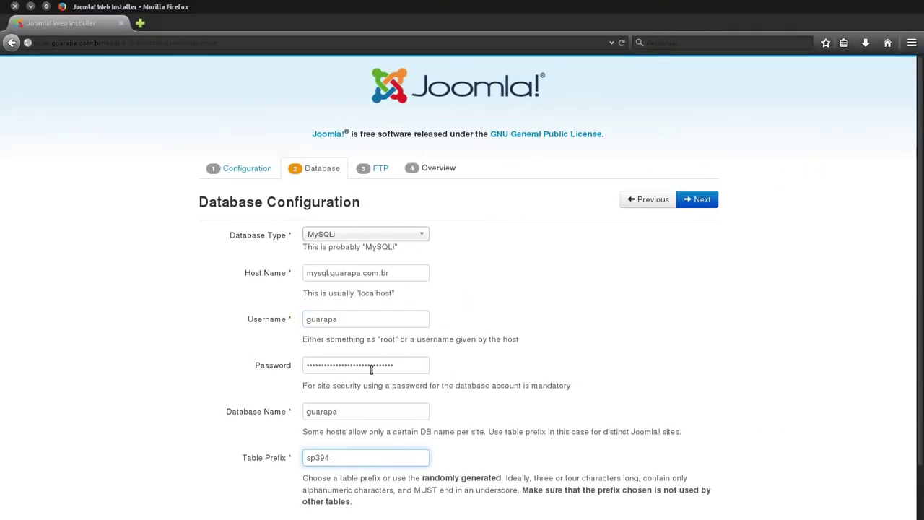
{"action": "left_click", "coordinate": [705, 200]}
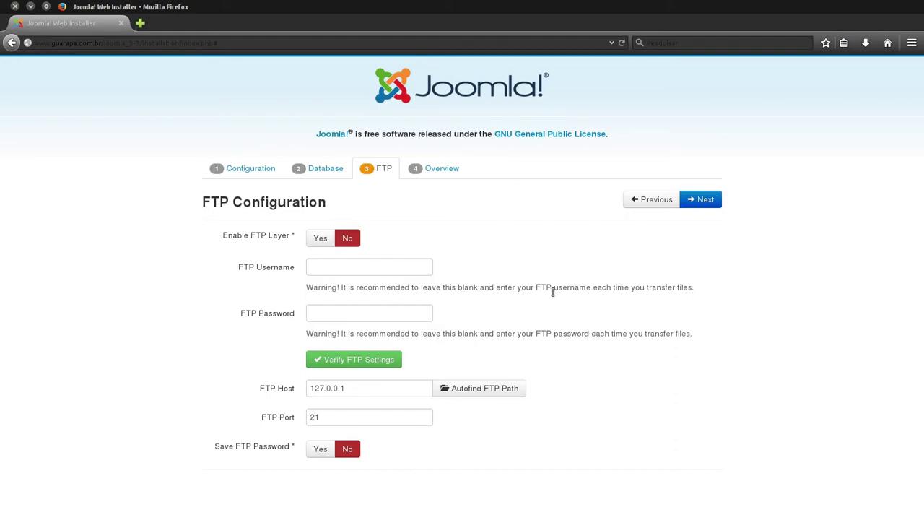
{"action": "left_click", "coordinate": [705, 201]}
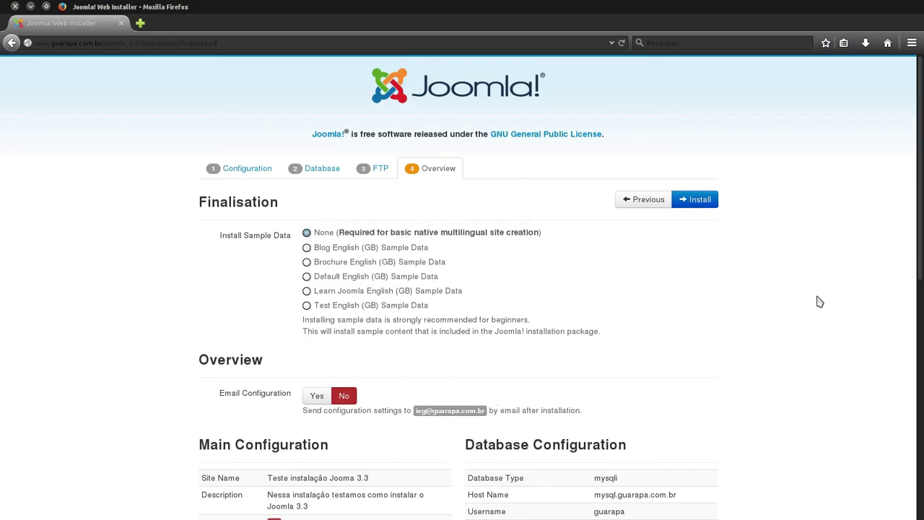
{"action": "left_click_drag", "start_coordinate": [920, 178], "coordinate": [562, 479]}
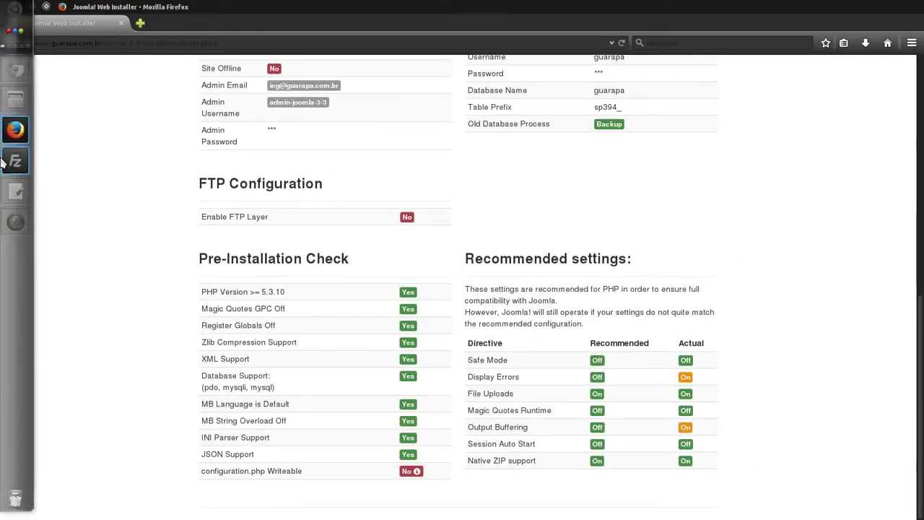
Step: In FileZilla, go up to the server root and enter 777 as the www folder's permissions
{"action": "left_click", "coordinate": [4, 162]}
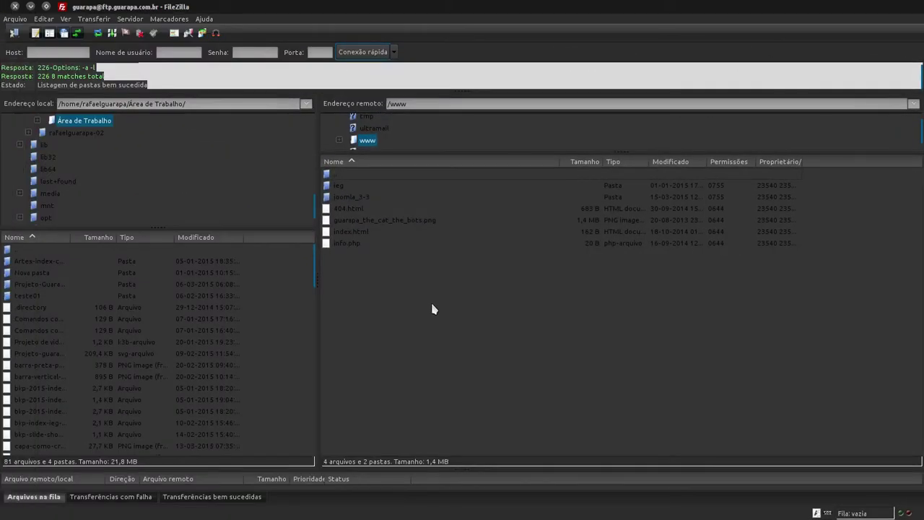
{"action": "double_click", "coordinate": [355, 175]}
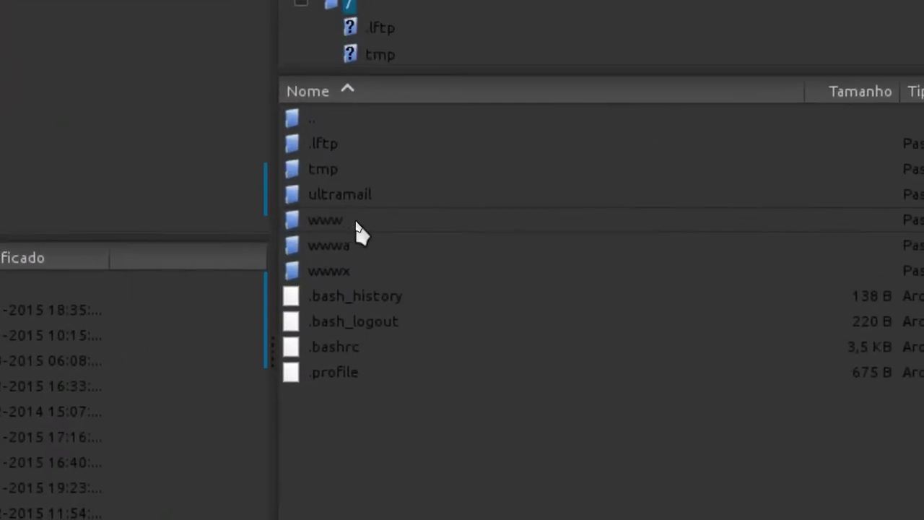
{"action": "right_click", "coordinate": [354, 220]}
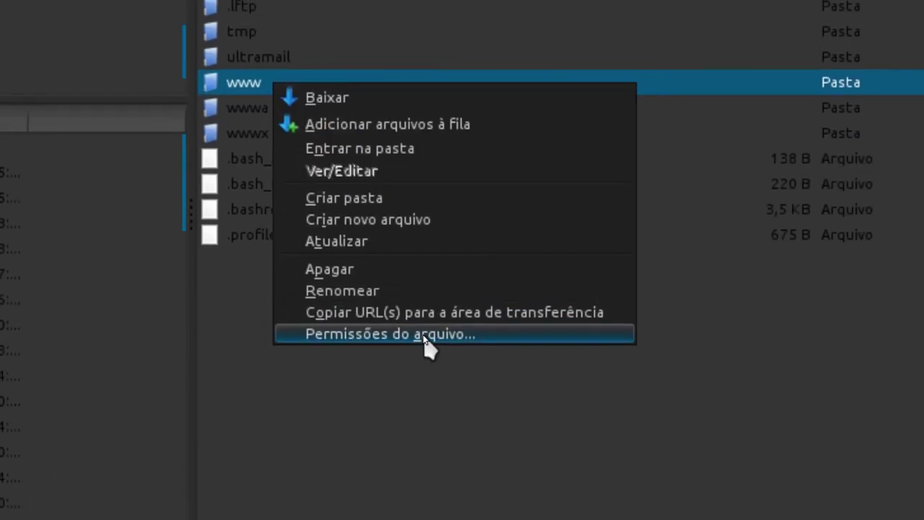
{"action": "left_click", "coordinate": [424, 336]}
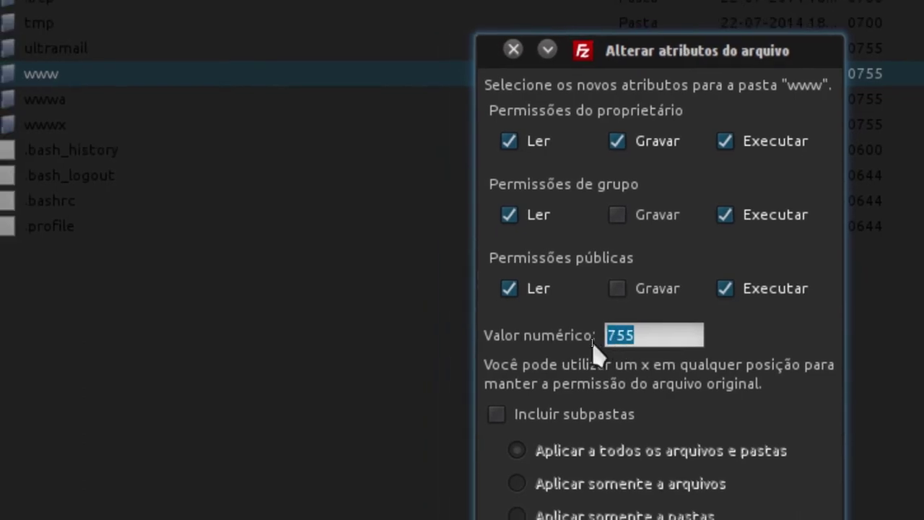
{"action": "type", "text": "777"}
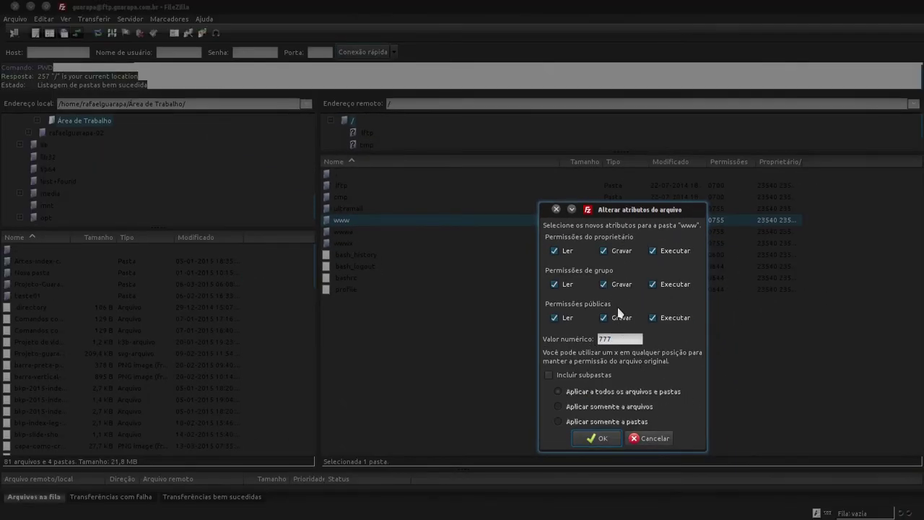
{"action": "left_click", "coordinate": [653, 439]}
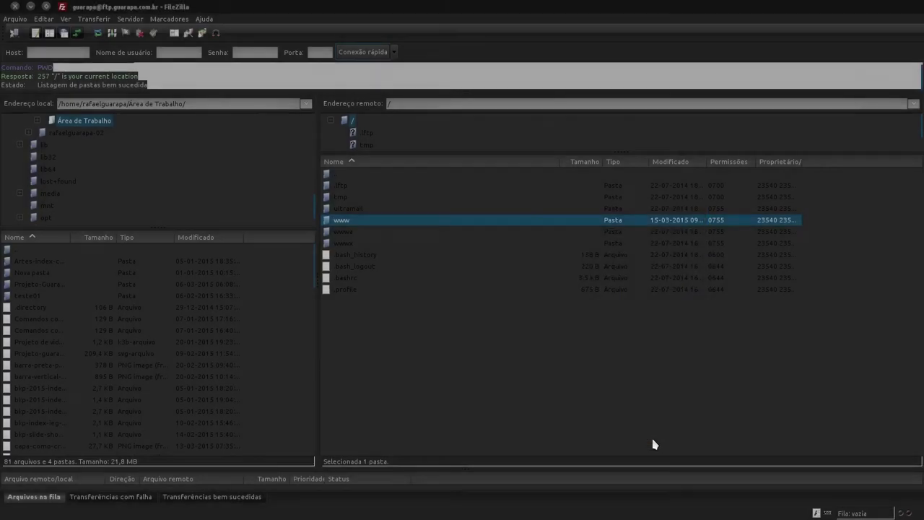
Step: Open www and change joomla_3-3's permissions from 755 to 777
{"action": "double_click", "coordinate": [355, 222]}
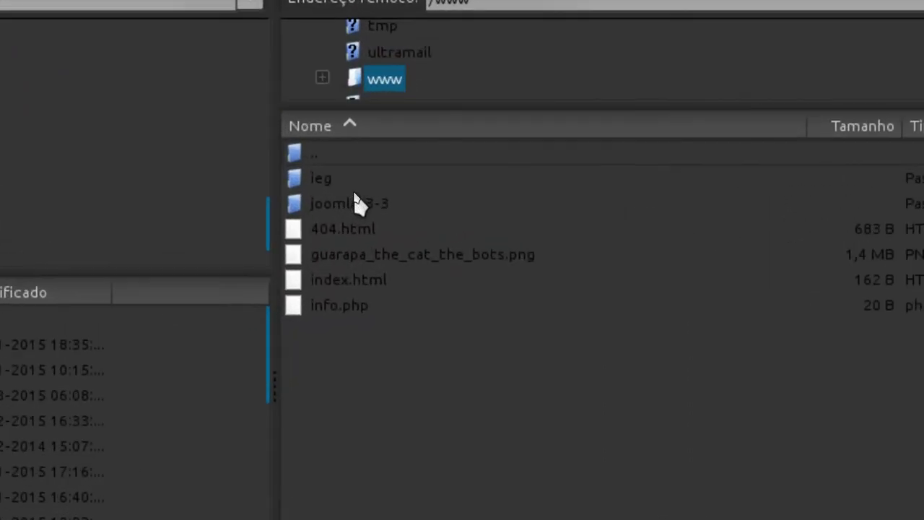
{"action": "left_click", "coordinate": [368, 199]}
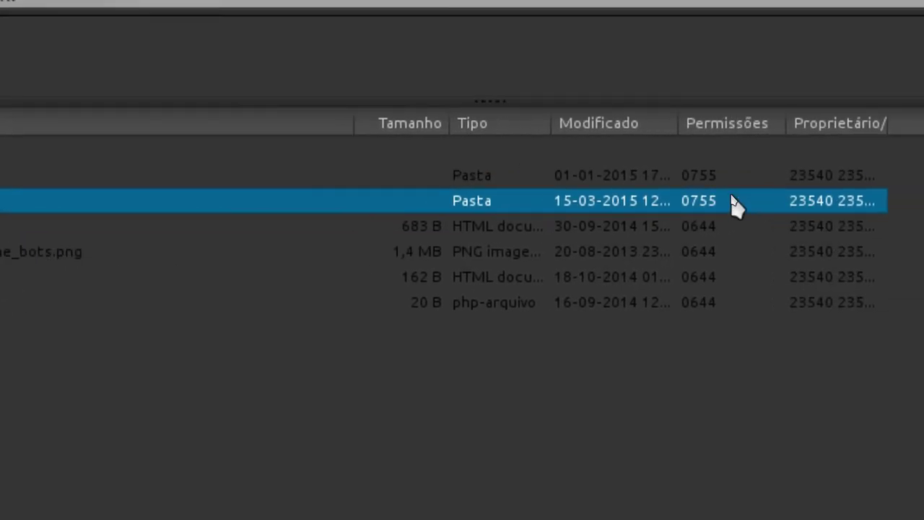
{"action": "right_click", "coordinate": [382, 206]}
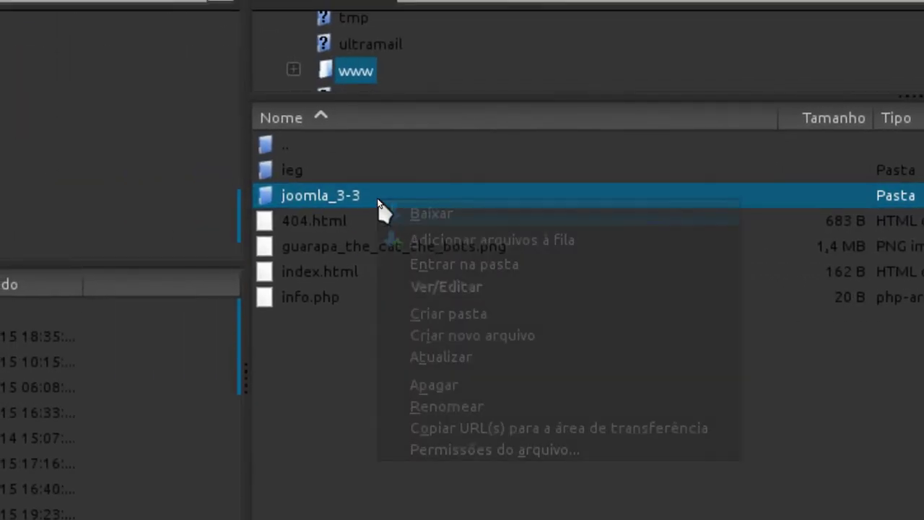
{"action": "left_click", "coordinate": [431, 301]}
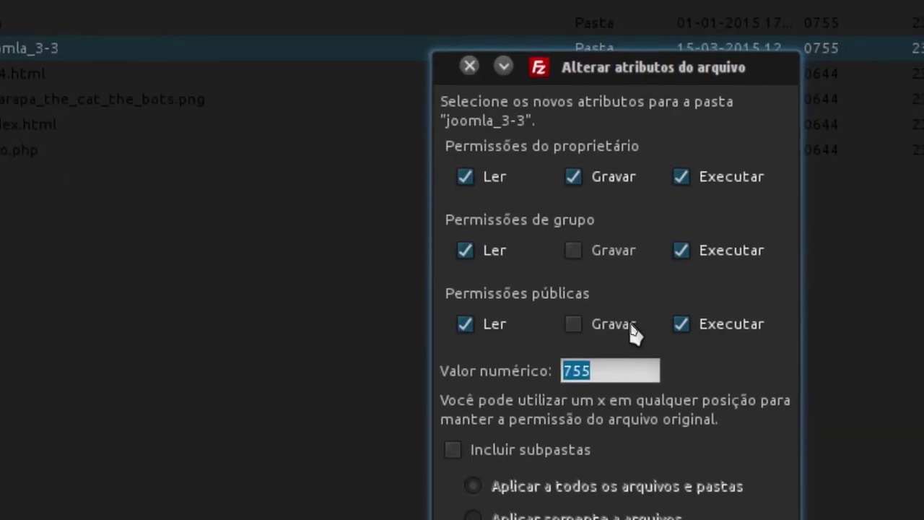
{"action": "left_click", "coordinate": [626, 349]}
{"action": "left_click_drag", "start_coordinate": [627, 349], "coordinate": [498, 360]}
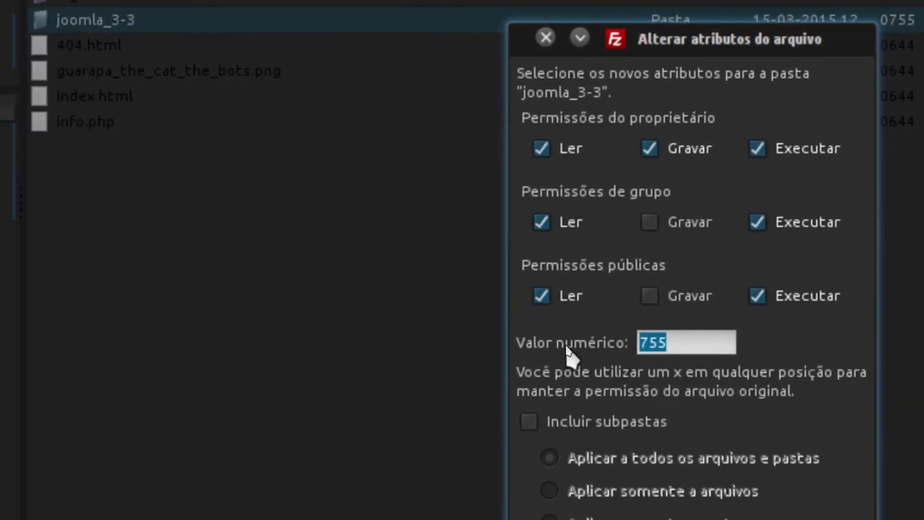
{"action": "type", "text": "777"}
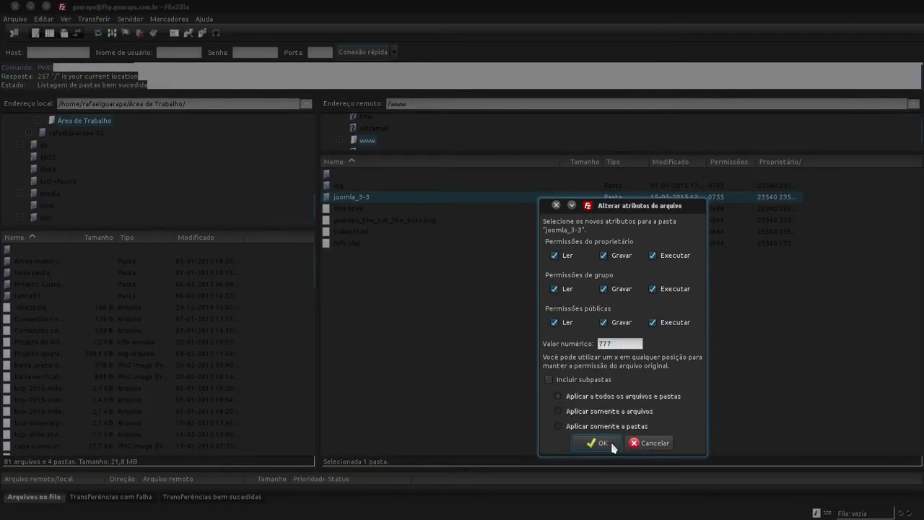
{"action": "left_click", "coordinate": [610, 442]}
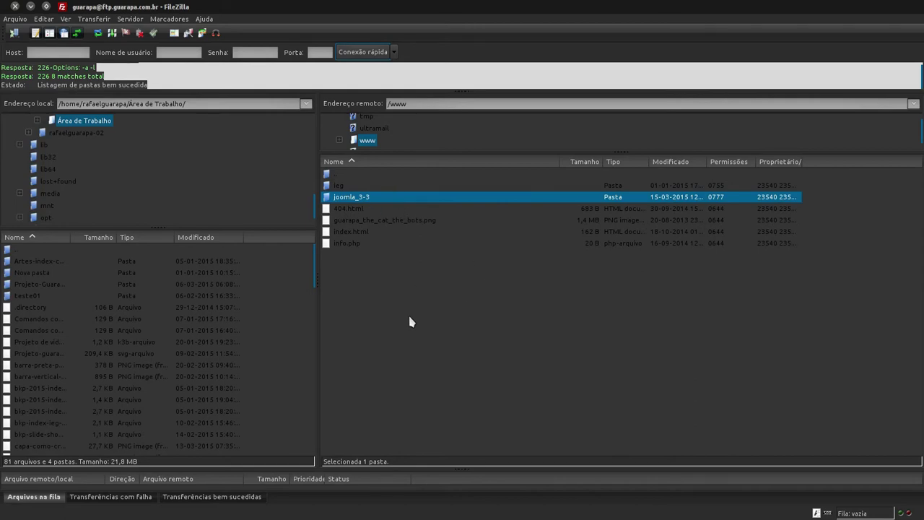
{"action": "mouse_move", "coordinate": [1, 345]}
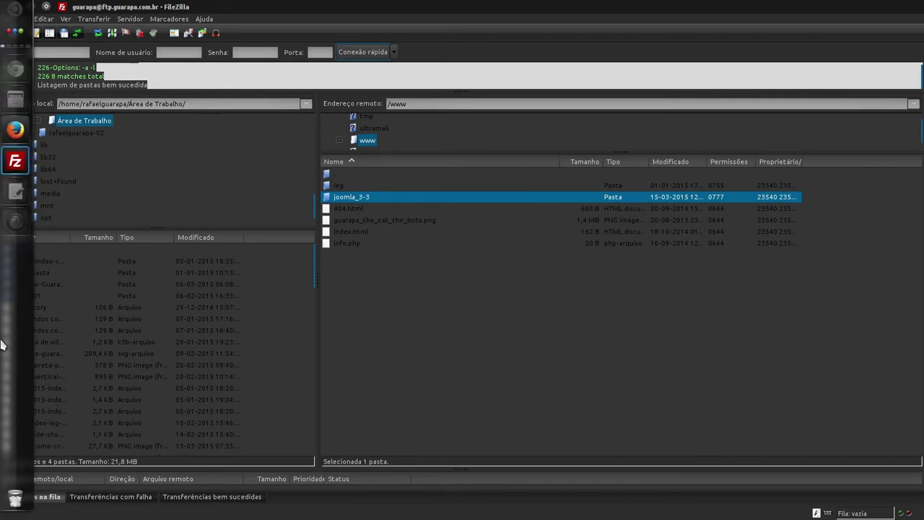
Step: Reload the earlier installer step and confirm configuration.php Writeable now reads Yes
{"action": "left_click", "coordinate": [15, 129]}
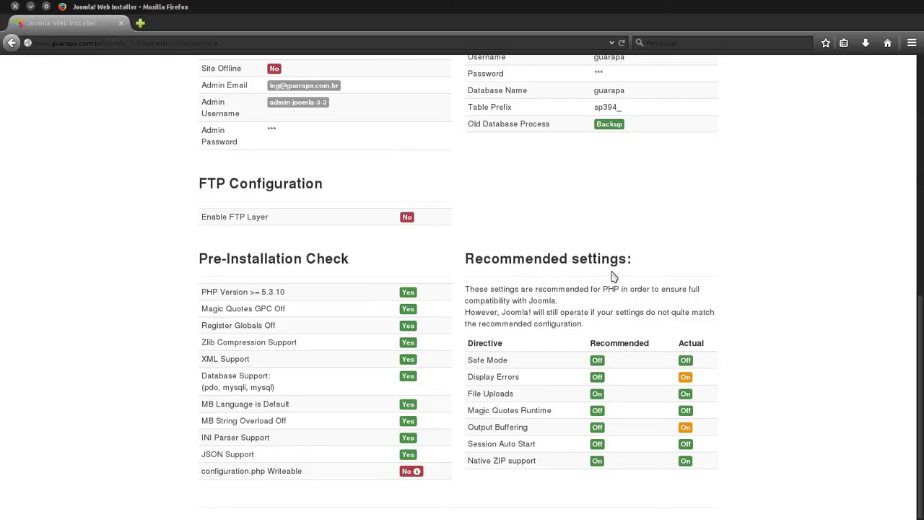
{"action": "scroll", "coordinate": [615, 284], "scroll_direction": "up", "scroll_amount": 10}
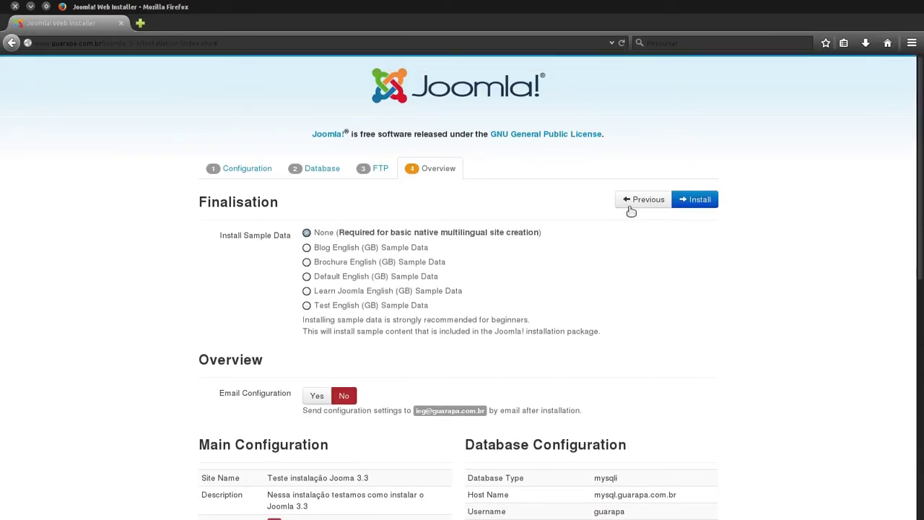
{"action": "left_click", "coordinate": [634, 202]}
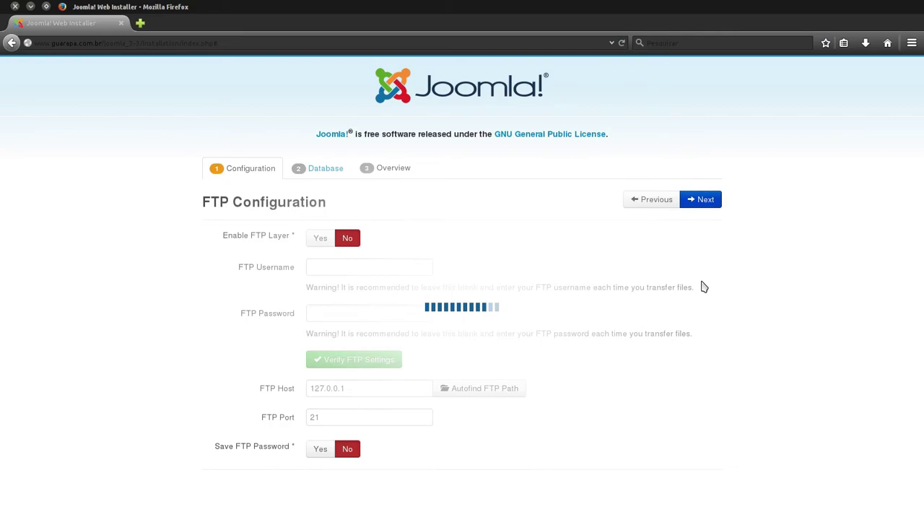
{"action": "scroll", "coordinate": [702, 287], "scroll_direction": "down", "scroll_amount": 5}
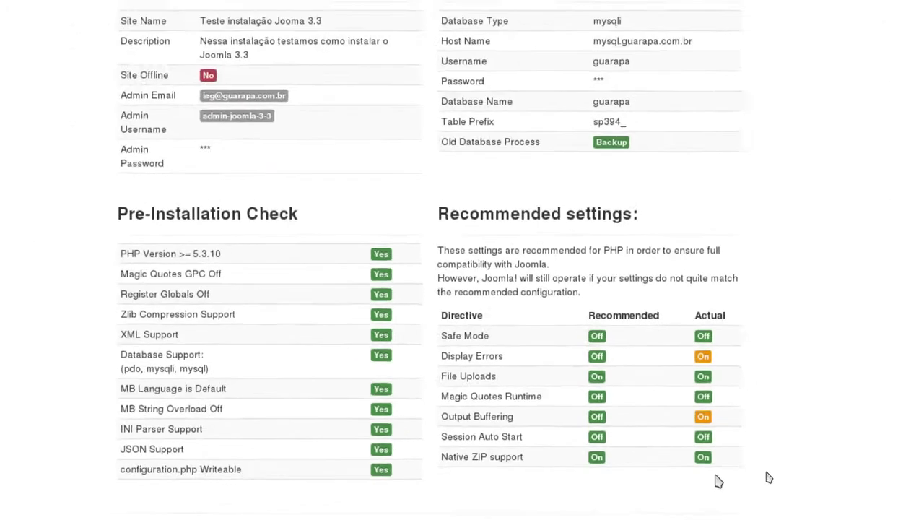
{"action": "scroll", "coordinate": [718, 480], "scroll_direction": "up", "scroll_amount": 5}
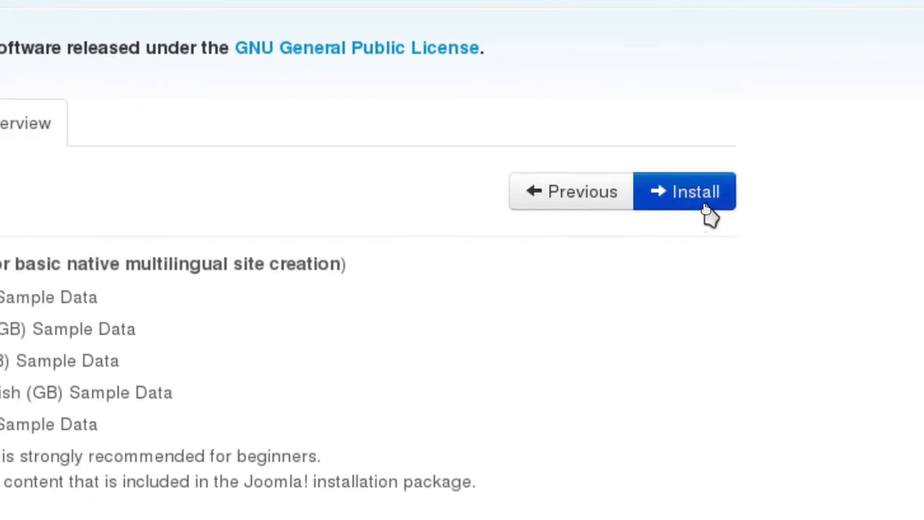
Step: Launch the Joomla installation from the Overview step, then switch back to FileZilla
{"action": "left_click", "coordinate": [706, 205]}
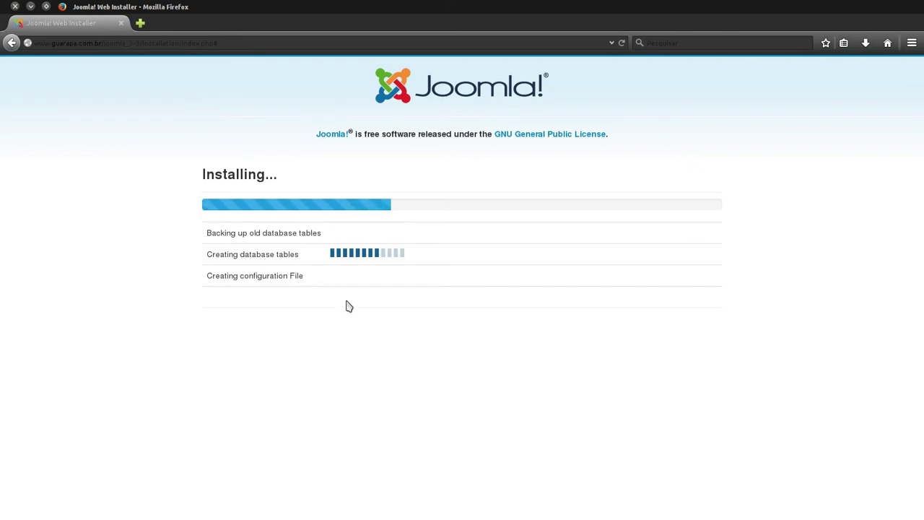
{"action": "mouse_move", "coordinate": [2, 310]}
{"action": "left_click", "coordinate": [16, 161]}
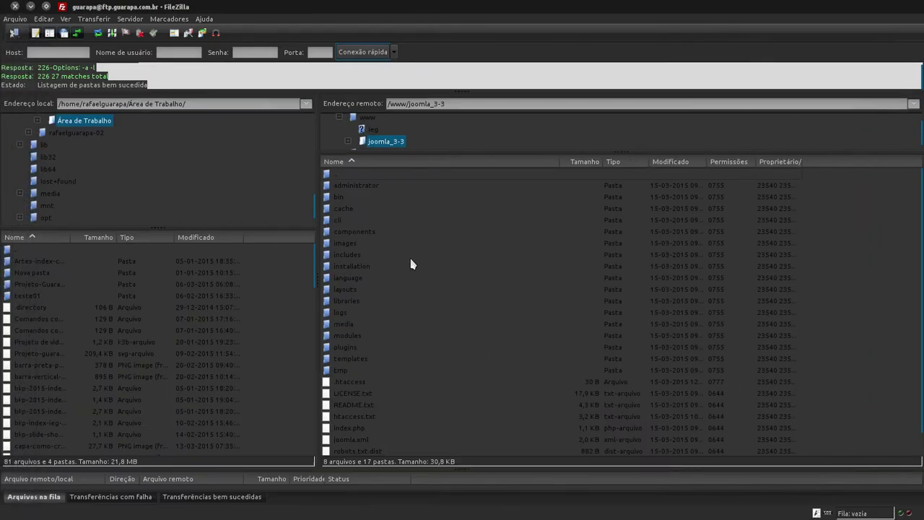
Step: Go up to /www in FileZilla, select joomla_3-3, then return to the Joomla installer in Firefox
{"action": "double_click", "coordinate": [363, 176]}
{"action": "left_click", "coordinate": [365, 199]}
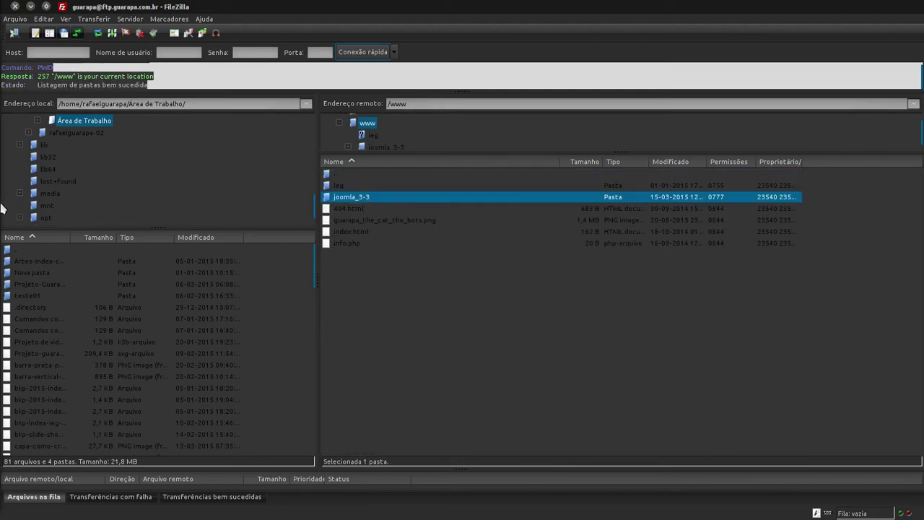
{"action": "mouse_move", "coordinate": [2, 192]}
{"action": "left_click", "coordinate": [15, 130]}
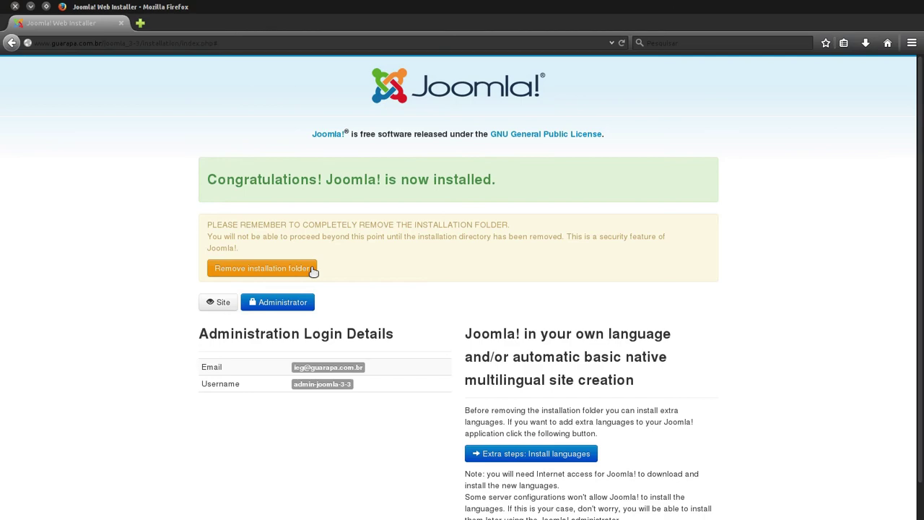
{"action": "mouse_move", "coordinate": [1, 361]}
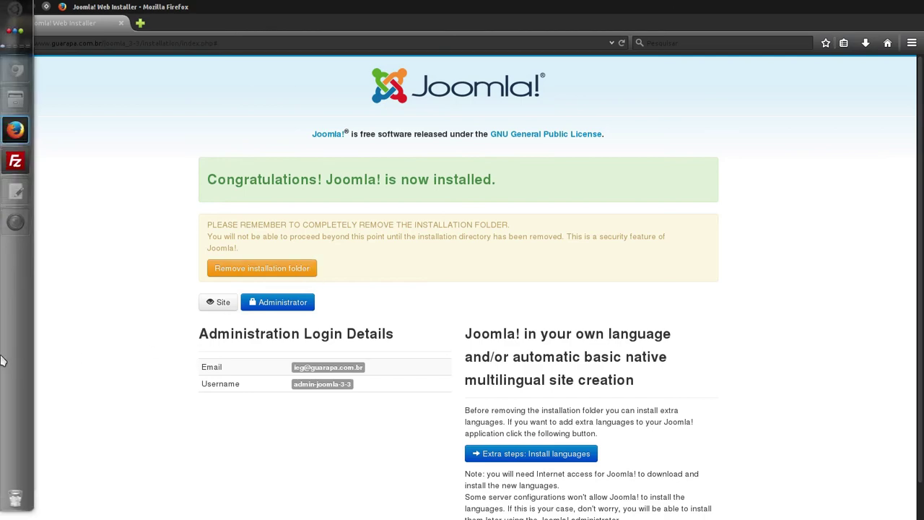
{"action": "left_click", "coordinate": [15, 160]}
{"action": "double_click", "coordinate": [370, 199]}
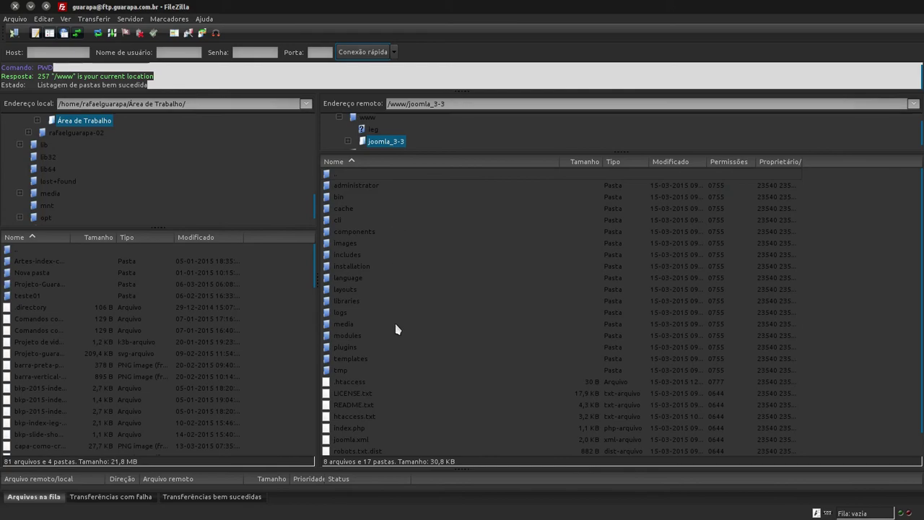
{"action": "left_click", "coordinate": [361, 269]}
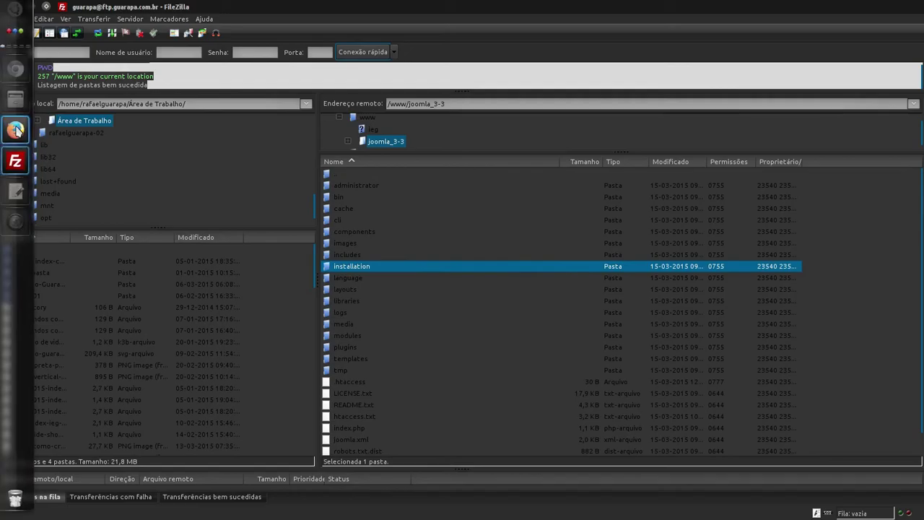
{"action": "left_click", "coordinate": [15, 129]}
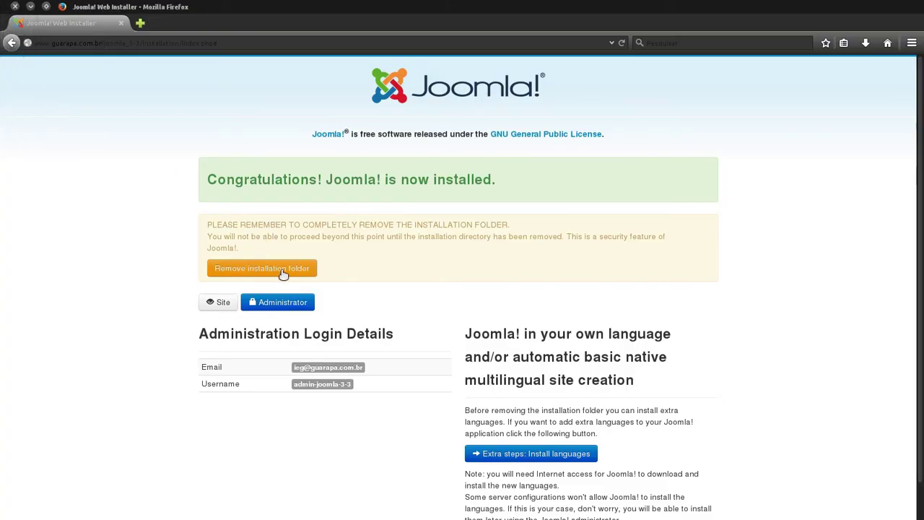
Step: Let the installer try removing the installation folder, note its error, and switch to FileZilla
{"action": "left_click", "coordinate": [281, 272]}
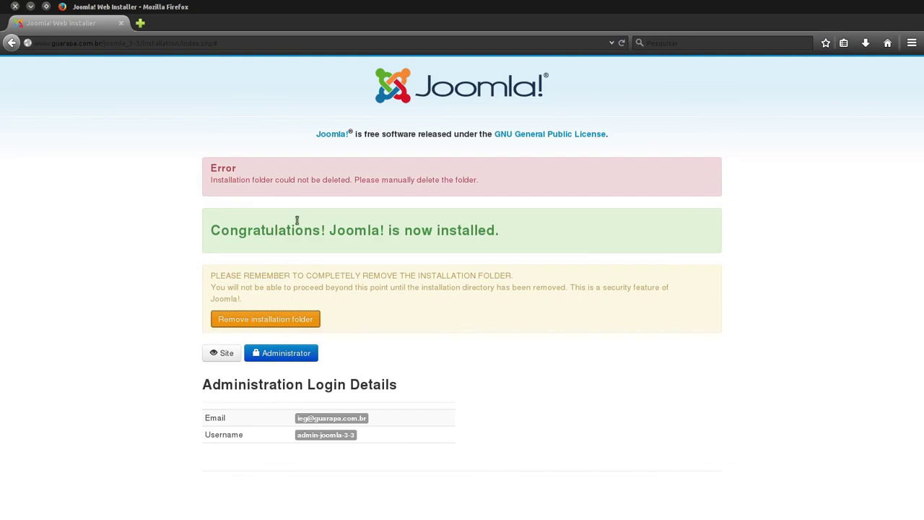
{"action": "left_click_drag", "start_coordinate": [210, 169], "coordinate": [489, 184]}
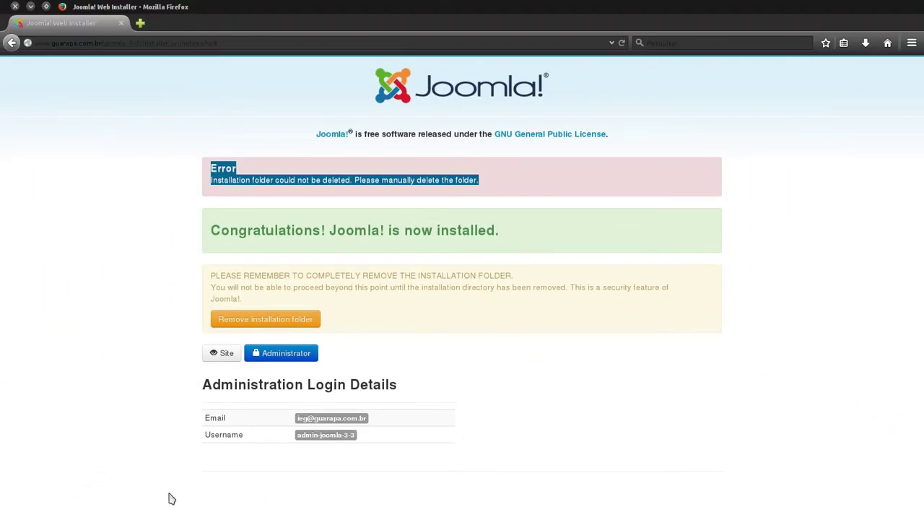
{"action": "mouse_move", "coordinate": [2, 431]}
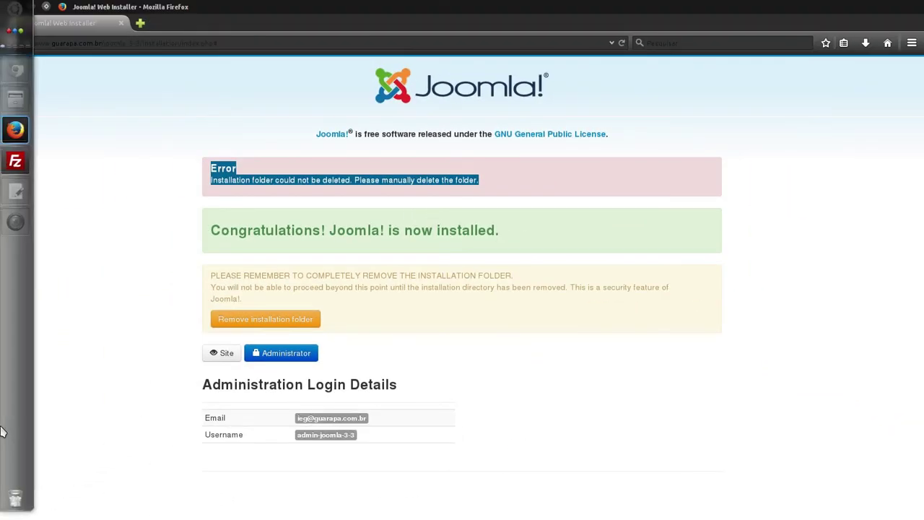
{"action": "left_click", "coordinate": [15, 161]}
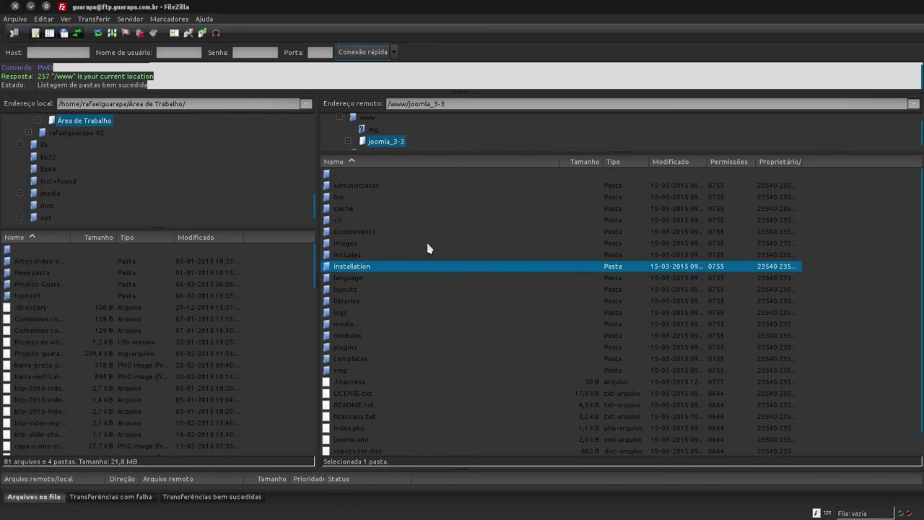
Step: Re-enter /www/joomla_3-3 on the server and refresh its file listing
{"action": "double_click", "coordinate": [356, 175]}
{"action": "double_click", "coordinate": [367, 196]}
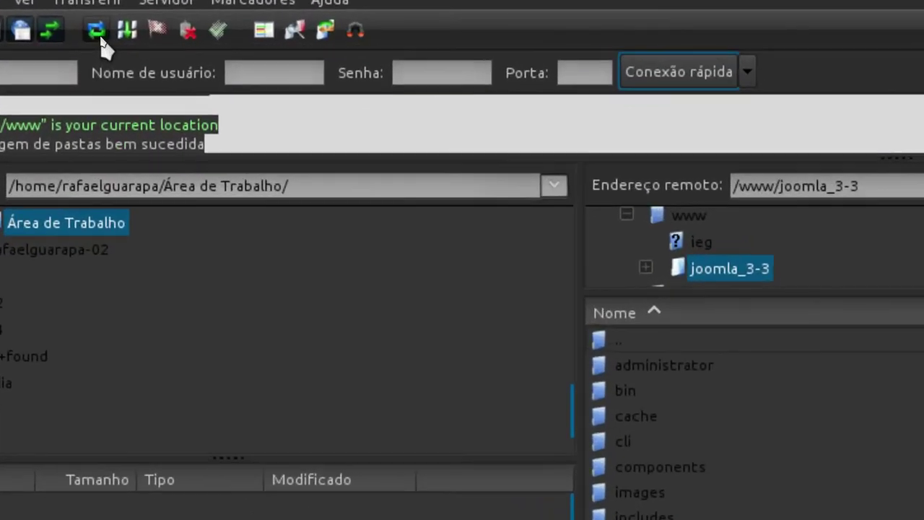
{"action": "left_click", "coordinate": [98, 33]}
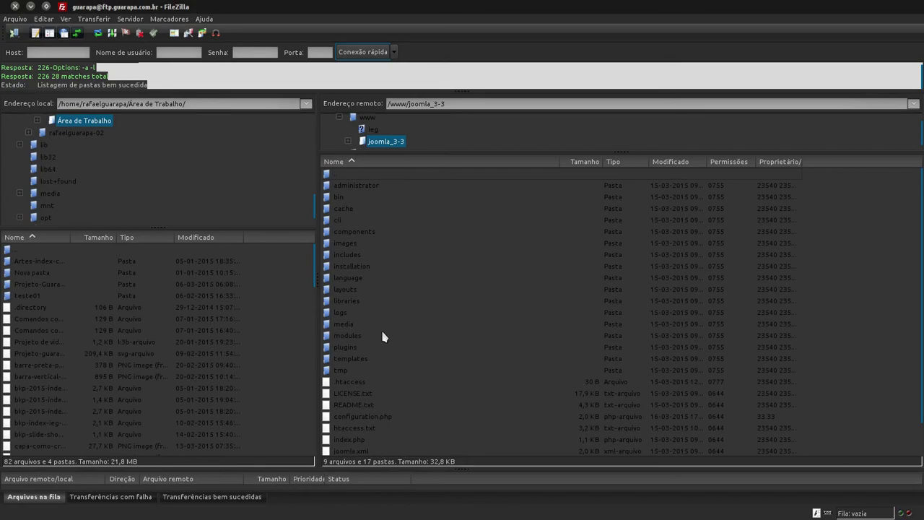
Step: Select the installation folder in the server's joomla_3-3 listing
{"action": "left_click", "coordinate": [361, 267]}
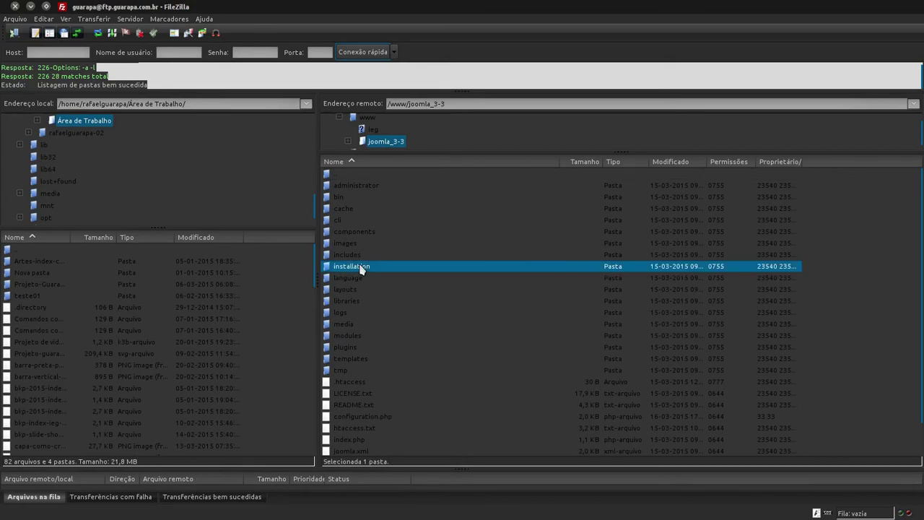
{"action": "right_click", "coordinate": [360, 267]}
{"action": "left_click", "coordinate": [348, 267]}
{"action": "left_click", "coordinate": [356, 254]}
{"action": "left_click", "coordinate": [357, 244]}
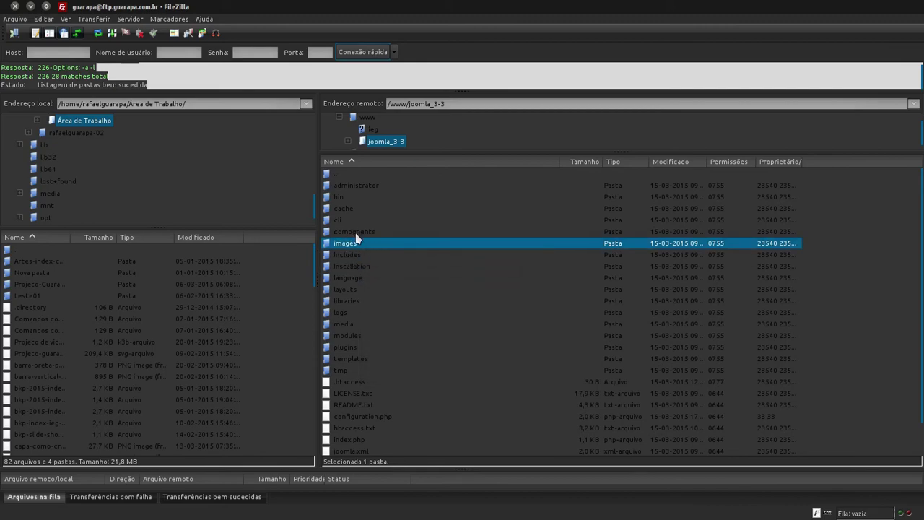
{"action": "left_click", "coordinate": [356, 232]}
{"action": "left_click", "coordinate": [365, 267]}
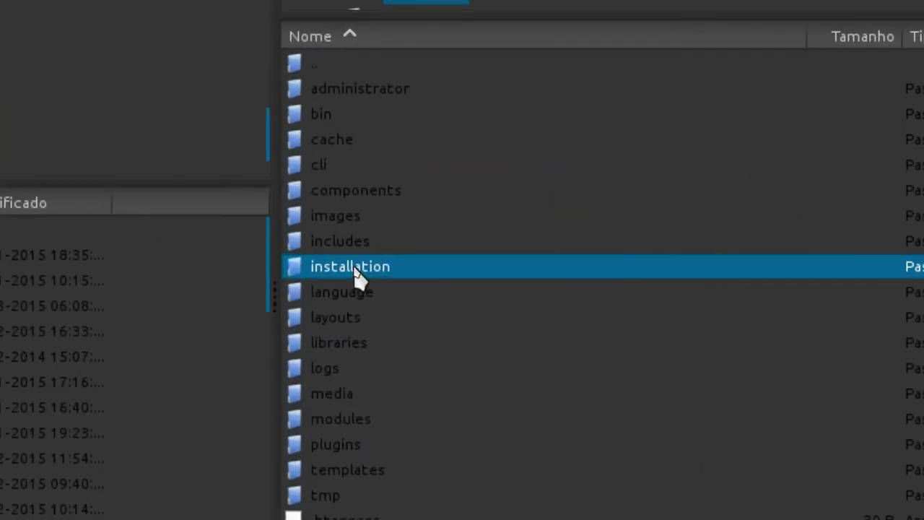
Step: Delete the installation folder from the server with Apagar, confirming with Sim
{"action": "right_click", "coordinate": [353, 273]}
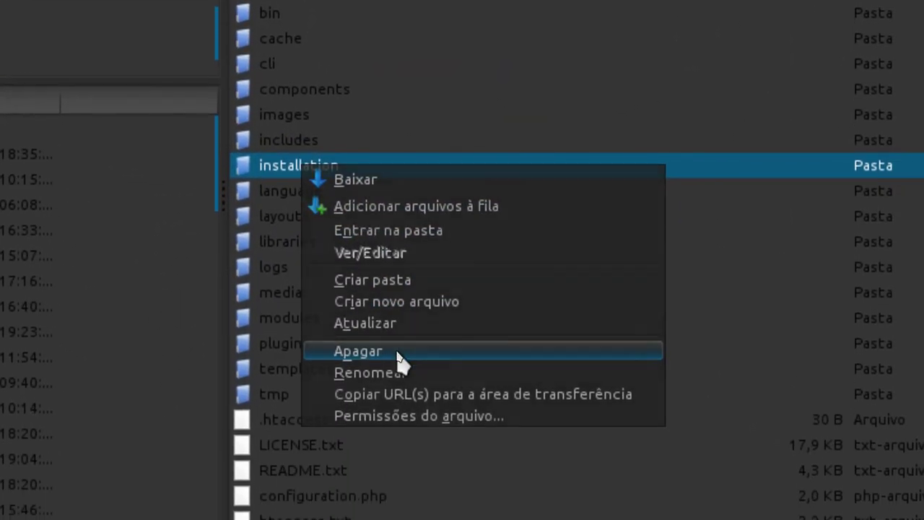
{"action": "left_click", "coordinate": [397, 352]}
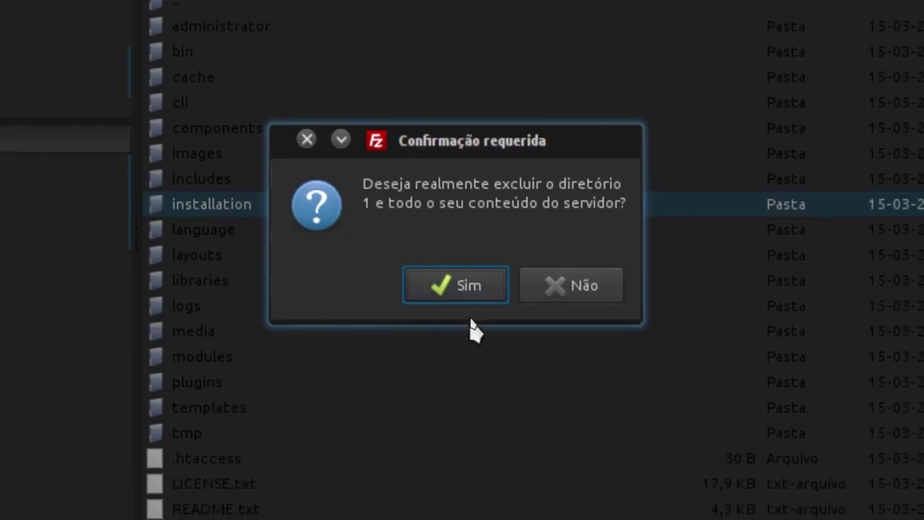
{"action": "left_click", "coordinate": [507, 346]}
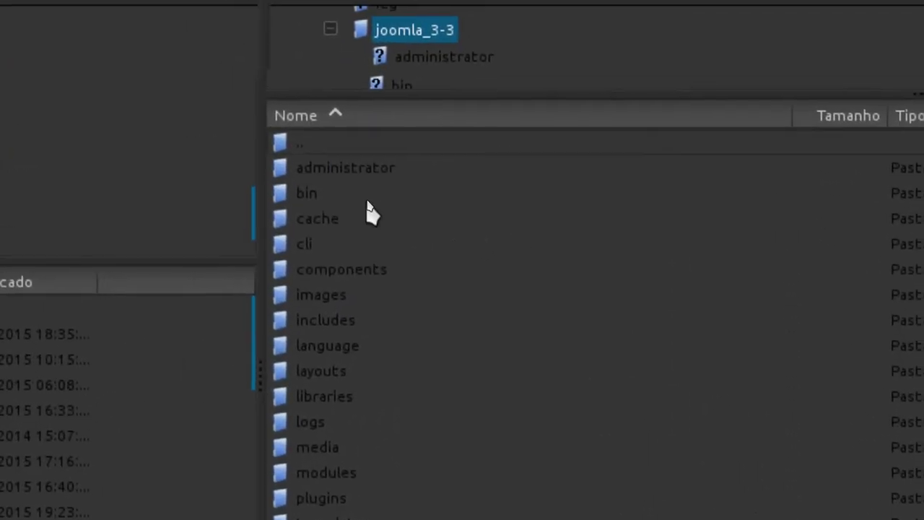
Step: Confirm the installation folder is gone from the server list, then return to Firefox
{"action": "left_click", "coordinate": [371, 190]}
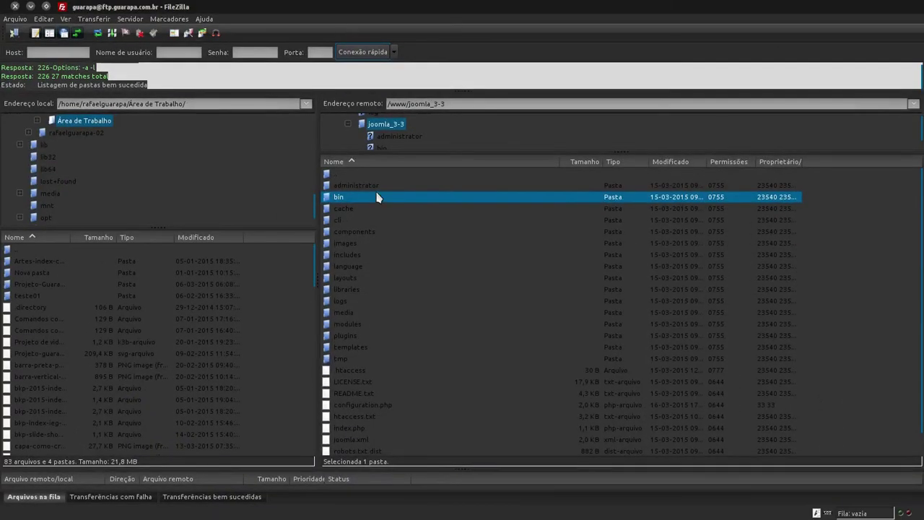
{"action": "left_click", "coordinate": [362, 104]}
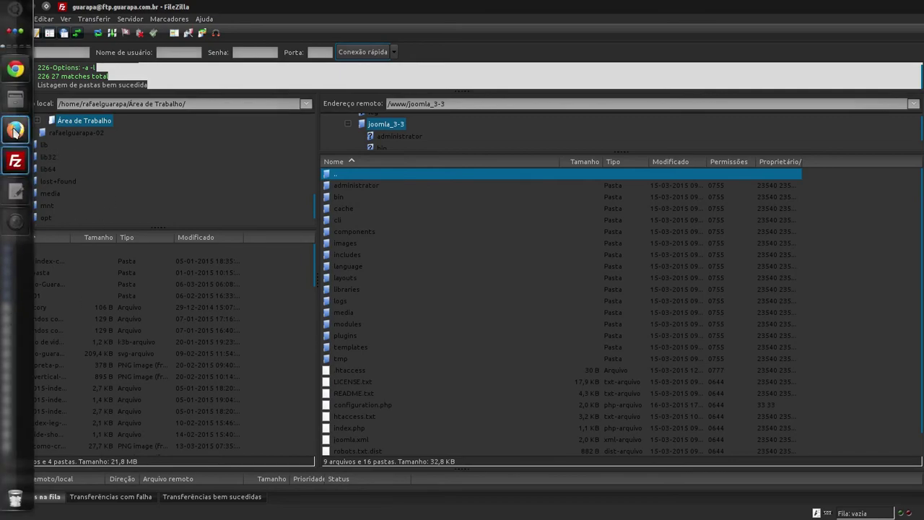
{"action": "left_click", "coordinate": [15, 129]}
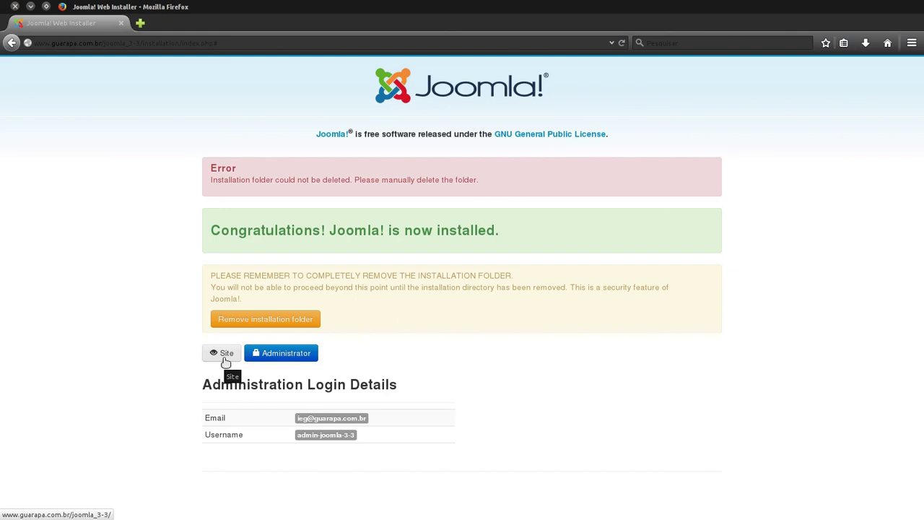
Step: Open the site's front-end Home page 'Teste instalação Jooma 3.3' from the installer
{"action": "left_click", "coordinate": [225, 359]}
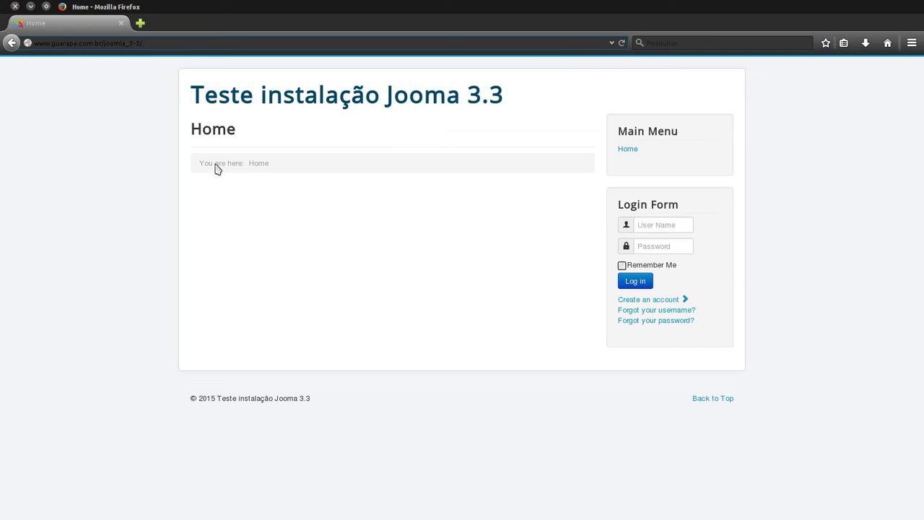
{"action": "key", "text": "shift+Left"}
{"action": "key", "text": "shift+Left"}
{"action": "key", "text": "shift+Left"}
{"action": "key", "text": "shift+Left"}
{"action": "key", "text": "shift+Left"}
{"action": "key", "text": "shift+Left"}
{"action": "key", "text": "shift+Left"}
{"action": "key", "text": "shift+Left"}
{"action": "key", "text": "shift+Left"}
{"action": "key", "text": "shift+Left"}
{"action": "key", "text": "shift+Left"}
{"action": "key", "text": "shift+Left"}
{"action": "key", "text": "shift+Left"}
{"action": "key", "text": "shift+Left"}
{"action": "key", "text": "shift+Left"}
{"action": "key", "text": "shift+Left"}
{"action": "key", "text": "shift+Left"}
{"action": "key", "text": "shift+Left"}
{"action": "key", "text": "shift+Left"}
{"action": "key", "text": "shift+Left"}
{"action": "key", "text": "shift+Left"}
{"action": "key", "text": "shift+Left"}
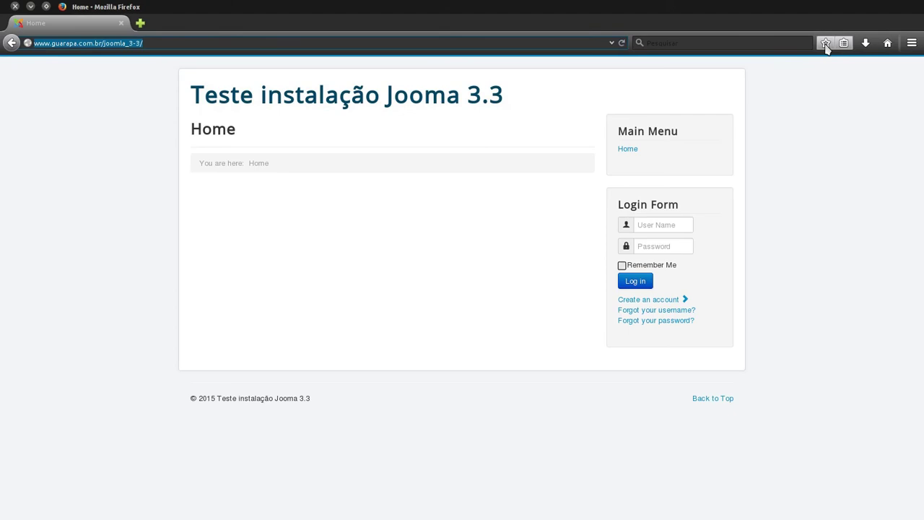
Step: Bookmark the site's Home page with the Firefox star icon
{"action": "left_click", "coordinate": [826, 43]}
Step: Copy the site's joomla_3-3 address from the address bar
{"action": "left_click", "coordinate": [155, 44]}
{"action": "triple_click", "coordinate": [155, 41]}
{"action": "right_click", "coordinate": [65, 44]}
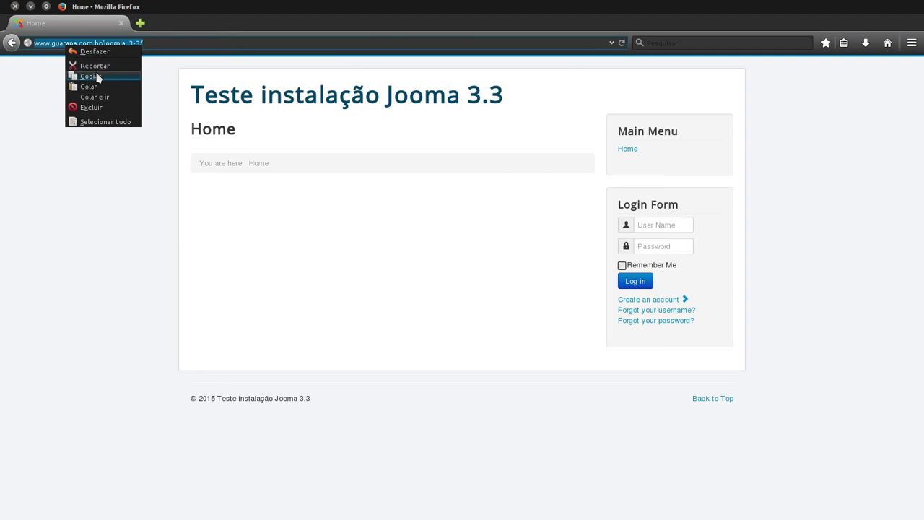
{"action": "left_click", "coordinate": [97, 77]}
Step: In a new tab, load the pasted address with 'administrator' appended
{"action": "left_click", "coordinate": [140, 23]}
{"action": "type", "text": "http://www.guarapa.com.br/joomla-3.3/"}
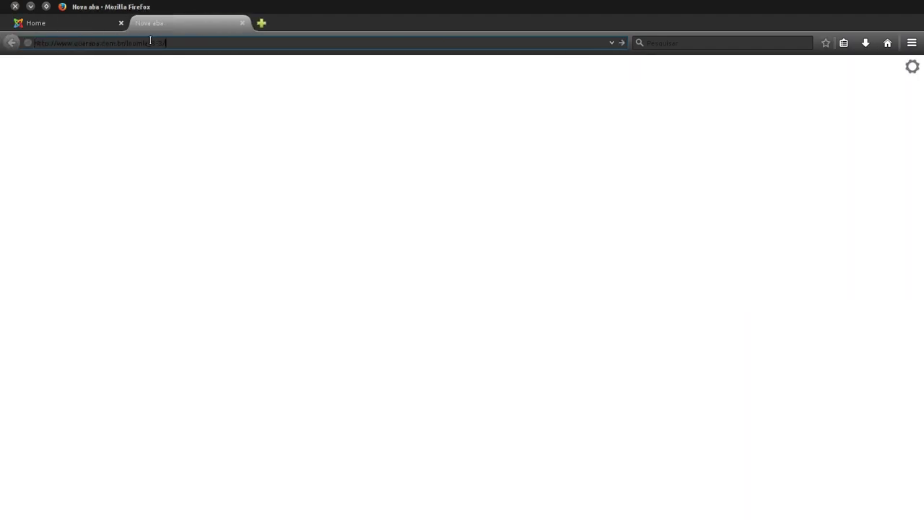
{"action": "left_click_drag", "start_coordinate": [186, 45], "coordinate": [49, 41]}
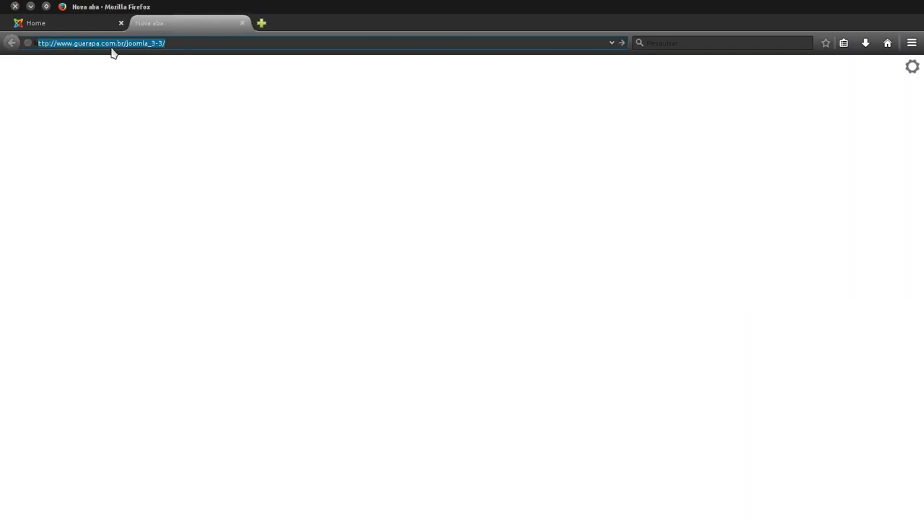
{"action": "left_click", "coordinate": [177, 45]}
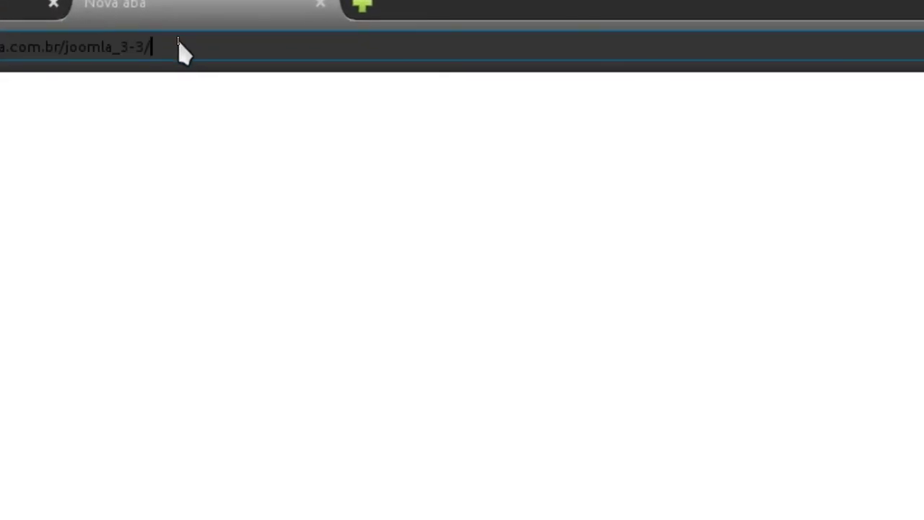
{"action": "type", "text": "administrator"}
{"action": "key", "text": "shift+Left"}
{"action": "key", "text": "shift+Left"}
{"action": "key", "text": "shift+Left"}
{"action": "key", "text": "shift+Left"}
{"action": "key", "text": "shift+Left"}
{"action": "key", "text": "shift+Left"}
{"action": "key", "text": "shift+Left"}
{"action": "key", "text": "shift+Left"}
{"action": "key", "text": "shift+Left"}
{"action": "key", "text": "shift+Left"}
{"action": "key", "text": "shift+Left"}
{"action": "key", "text": "shift+Left"}
{"action": "key", "text": "shift+Left"}
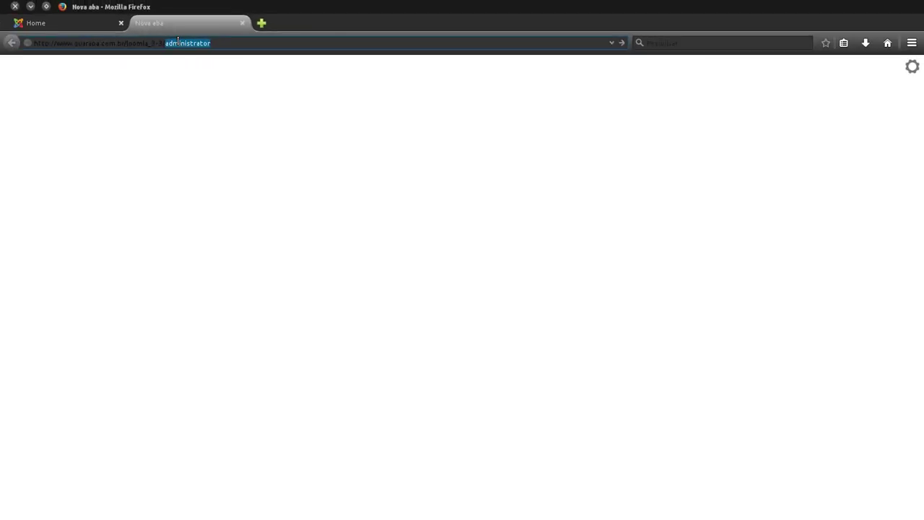
{"action": "key", "text": "Right"}
{"action": "key", "text": "Return"}
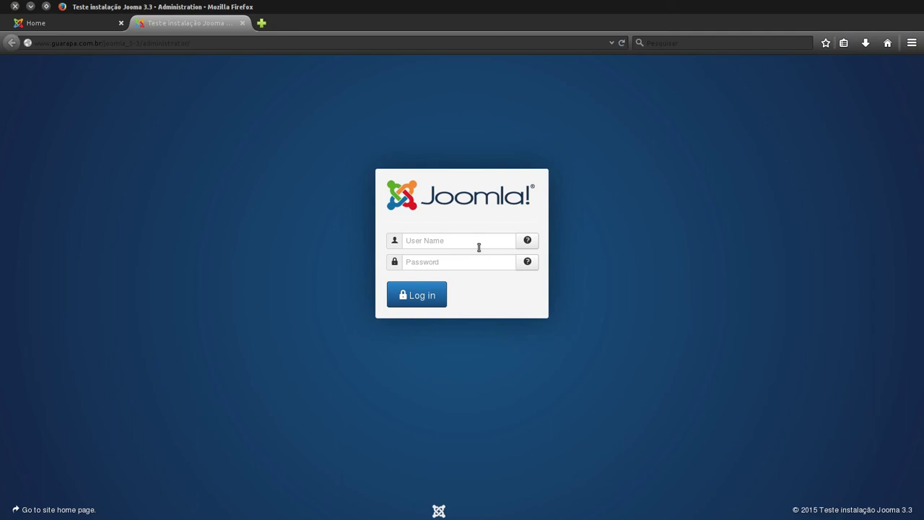
Step: Enter the admin username and password on the administrator login page and log in
{"action": "left_click", "coordinate": [426, 244]}
{"action": "left_click", "coordinate": [426, 261]}
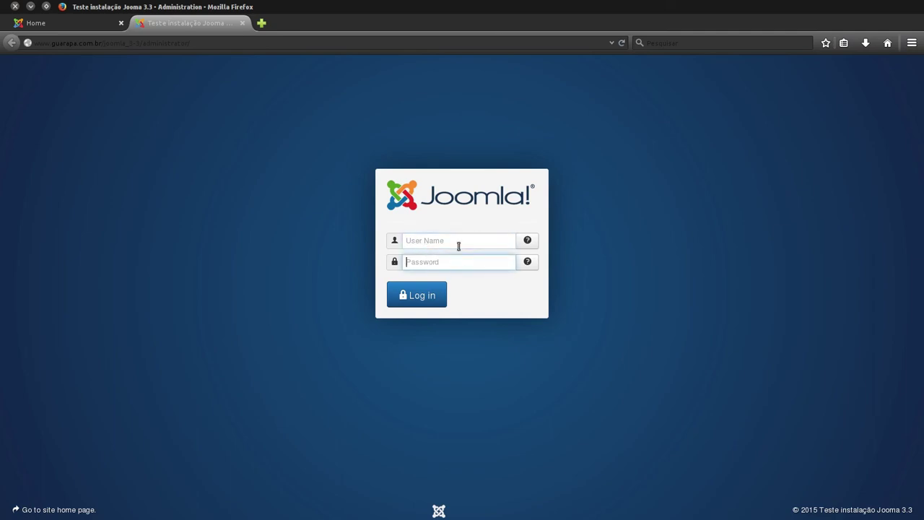
{"action": "left_click", "coordinate": [456, 238]}
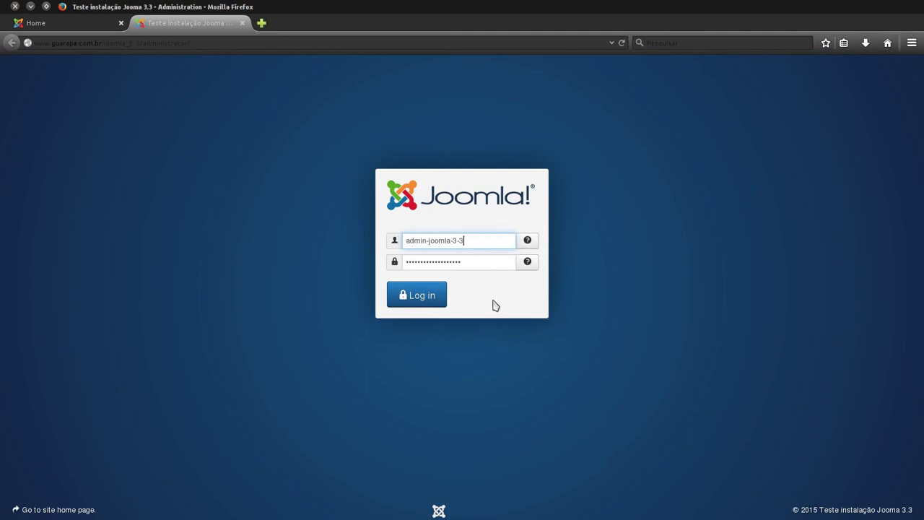
{"action": "left_click", "coordinate": [426, 308]}
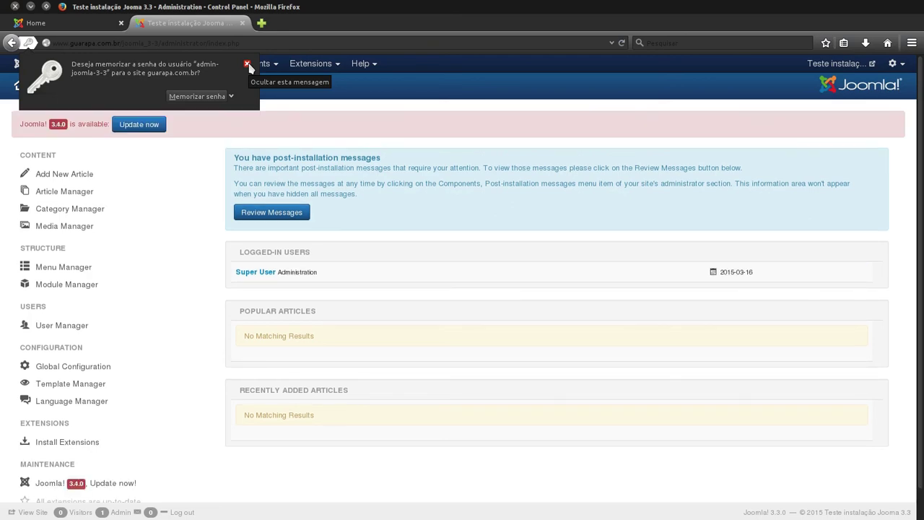
Step: Dismiss Firefox's save-password offer and open the Extensions menu in the Control Panel
{"action": "left_click", "coordinate": [246, 64]}
{"action": "left_click", "coordinate": [265, 41]}
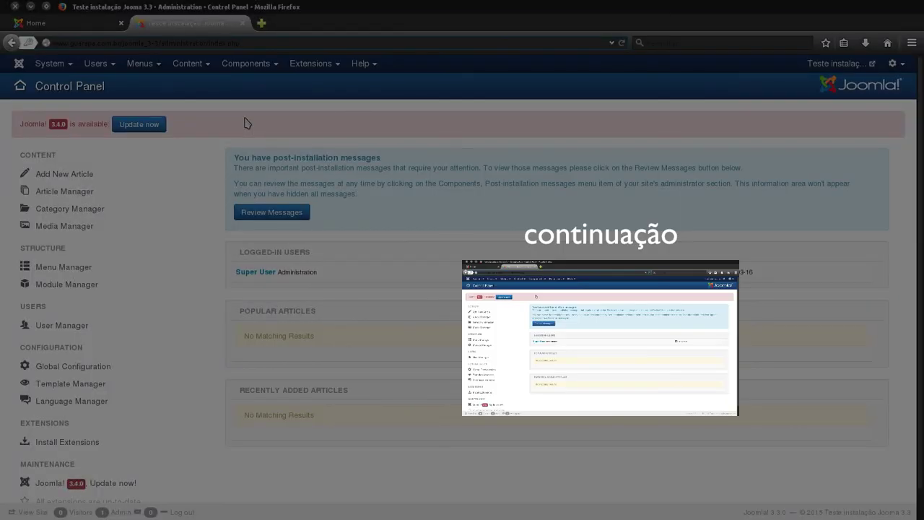
{"action": "left_click", "coordinate": [330, 65]}
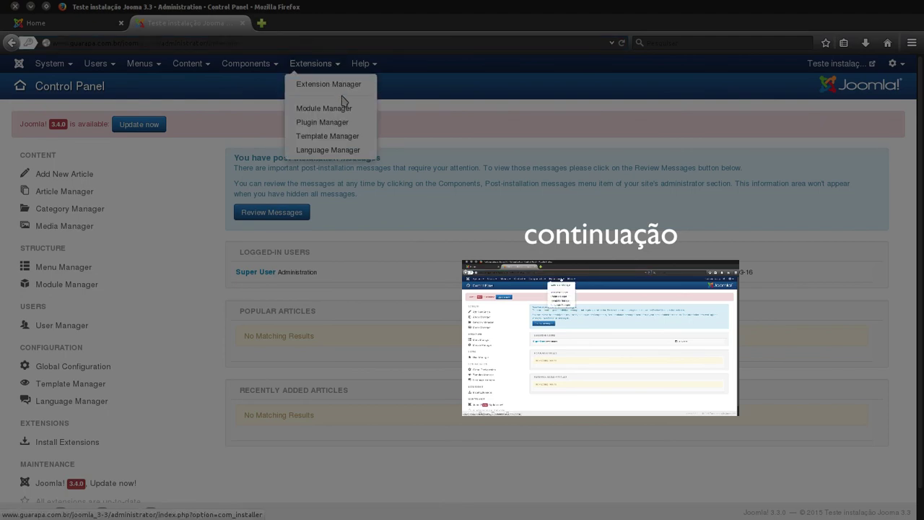